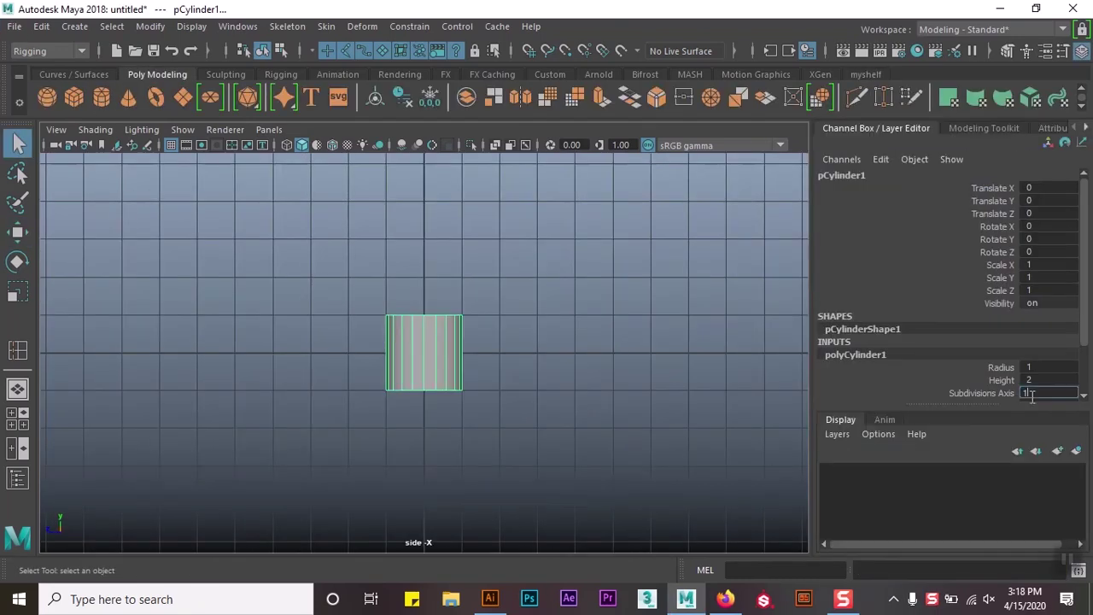
# - Extrude the cylinder's top faces, pull them upward and scale them inward
pyautogui.moveTo(421, 158); pyautogui.dragTo(347, 190, button='right')
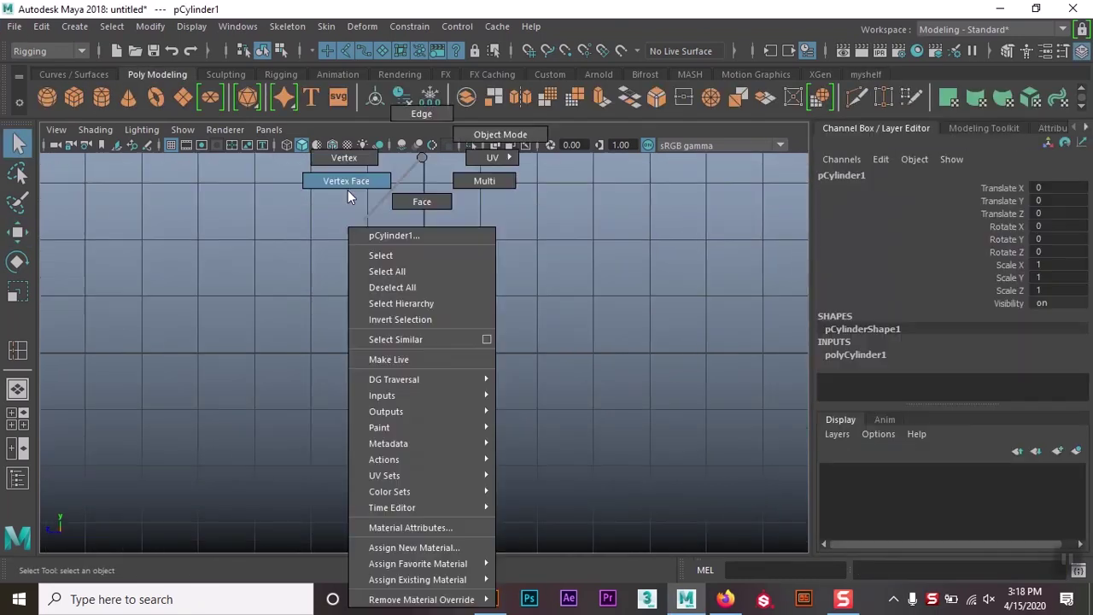
pyautogui.moveTo(335, 358); pyautogui.dragTo(554, 363)
pyautogui.scroll(4, 397, 420)
pyautogui.moveTo(637, 205); pyautogui.dragTo(311, 275)
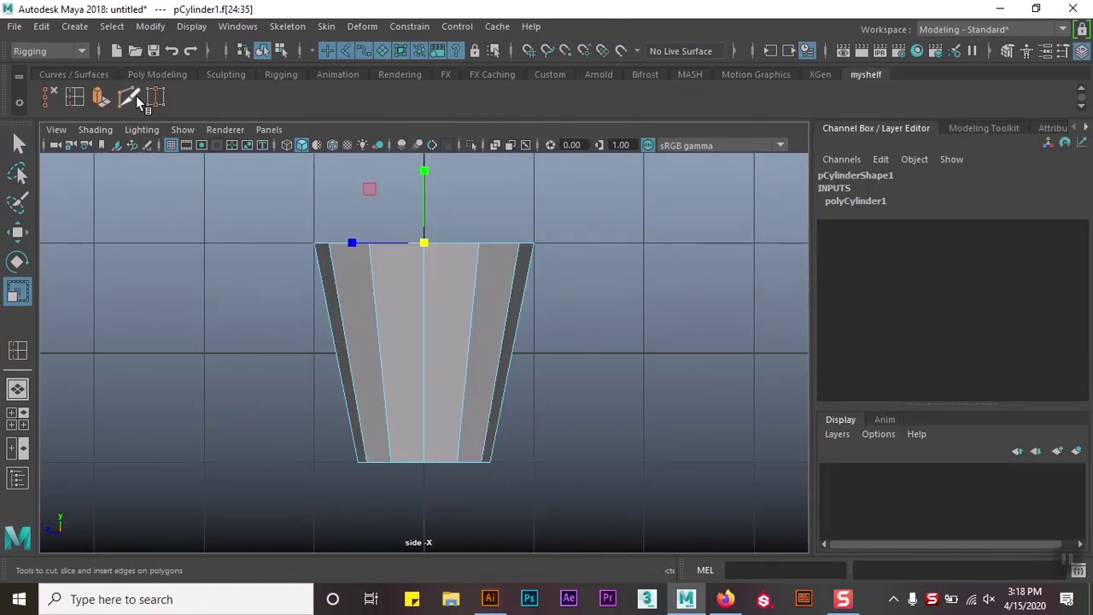
pyautogui.hotkey('ctrl', 'e')
pyautogui.moveTo(424, 231); pyautogui.dragTo(403, 206)
pyautogui.keyDown('alt'); pyautogui.moveTo(403, 207); pyautogui.dragTo(451, 293, button='middle'); pyautogui.keyUp('alt')
pyautogui.press('r')
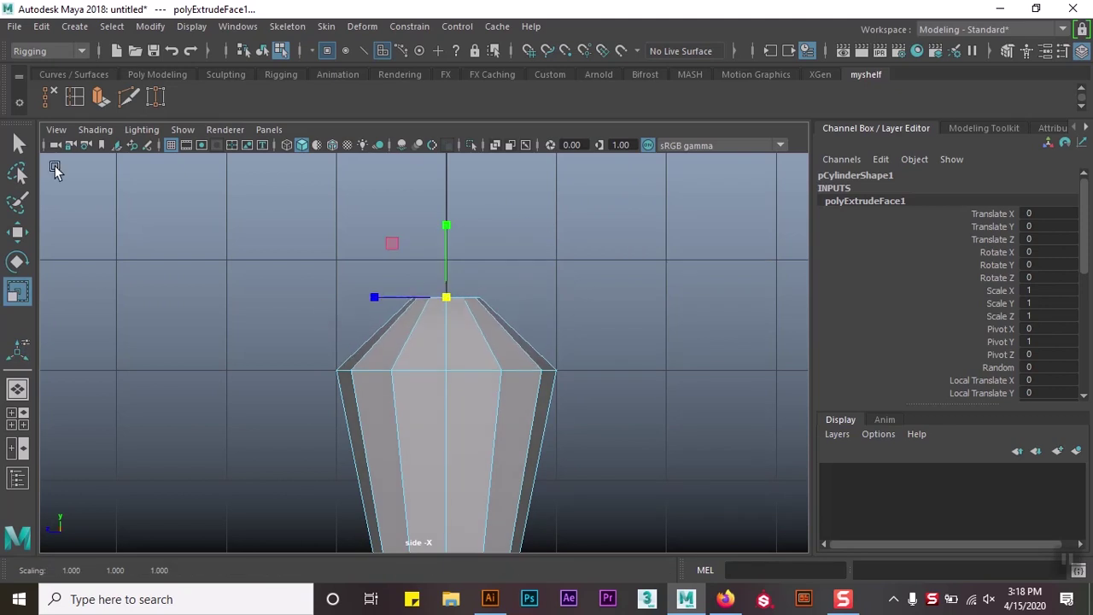
pyautogui.scroll(3, 394, 261)
# - Target Weld the top vertices into a single tip and insert an edge loop across the cone
pyautogui.press('space')
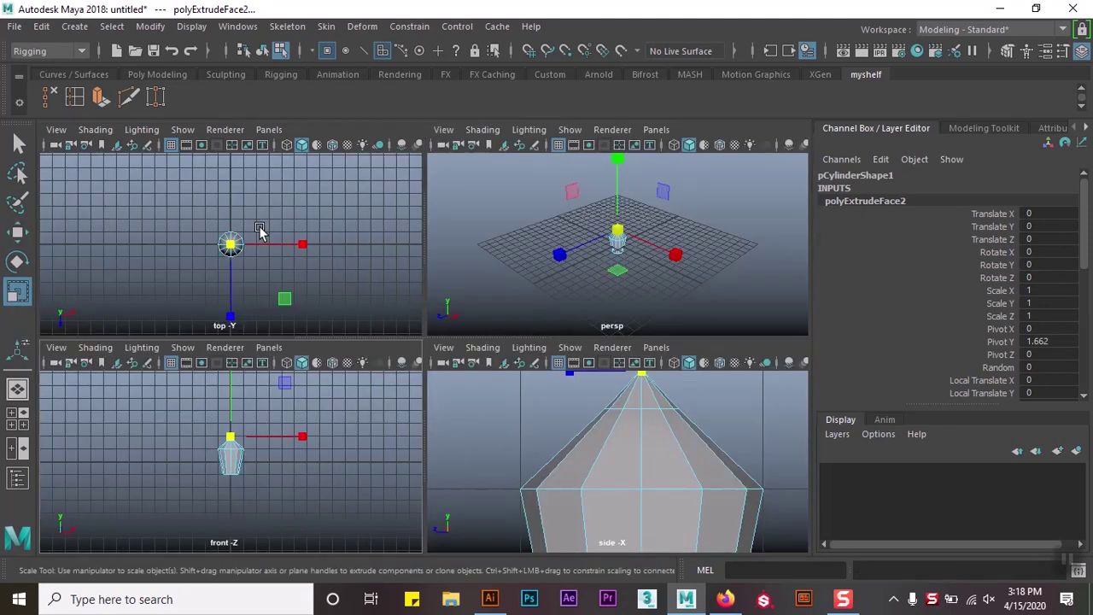
pyautogui.press('space')
pyautogui.press('space')
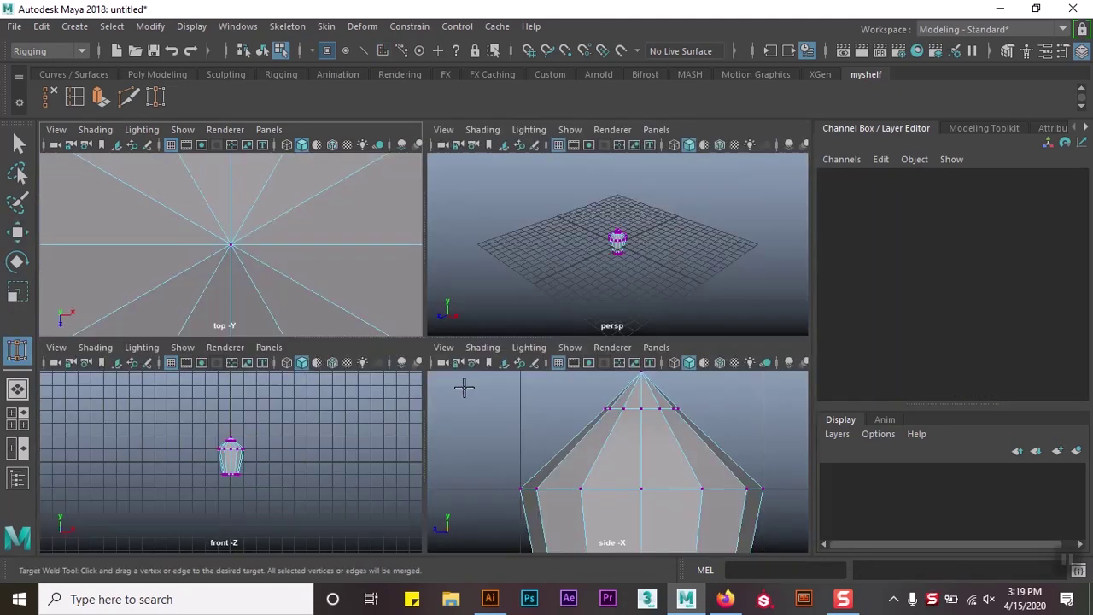
pyautogui.press('space')
pyautogui.press('f')
pyautogui.keyDown('shift'); pyautogui.moveTo(222, 290); pyautogui.dragTo(173, 271, button='right'); pyautogui.keyUp('shift')
pyautogui.click(435, 395)
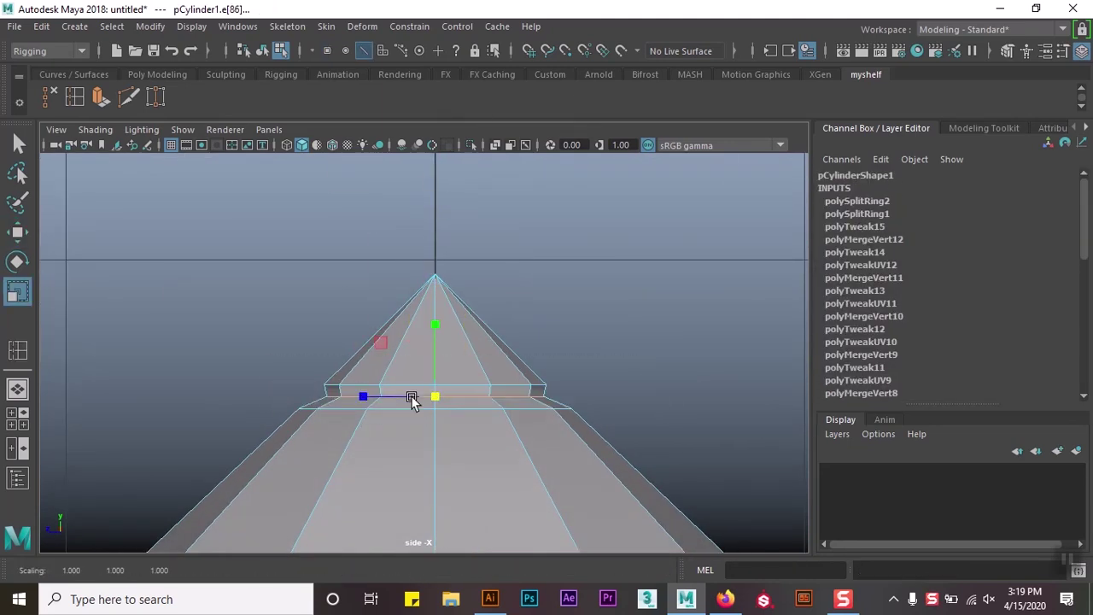
pyautogui.press('F8')
# - Check the smooth preview, then select the whole new edge loop on the cone
pyautogui.press('3')
pyautogui.press('1')
pyautogui.press('F10')
pyautogui.click(411, 391)
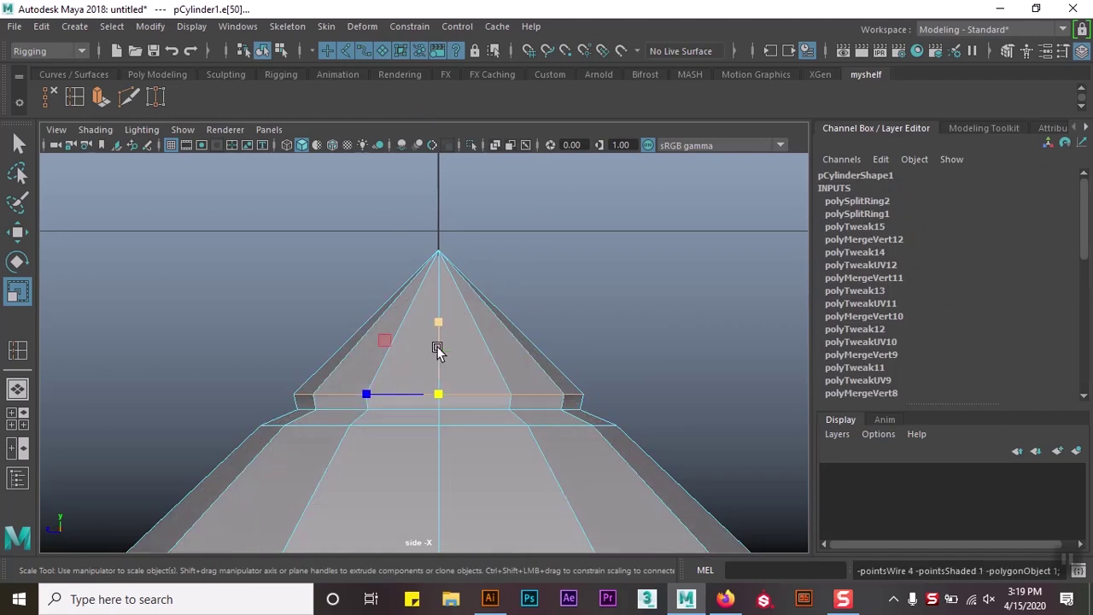
pyautogui.moveTo(439, 153); pyautogui.dragTo(527, 181, button='right')
pyautogui.press('3')
pyautogui.press('1')
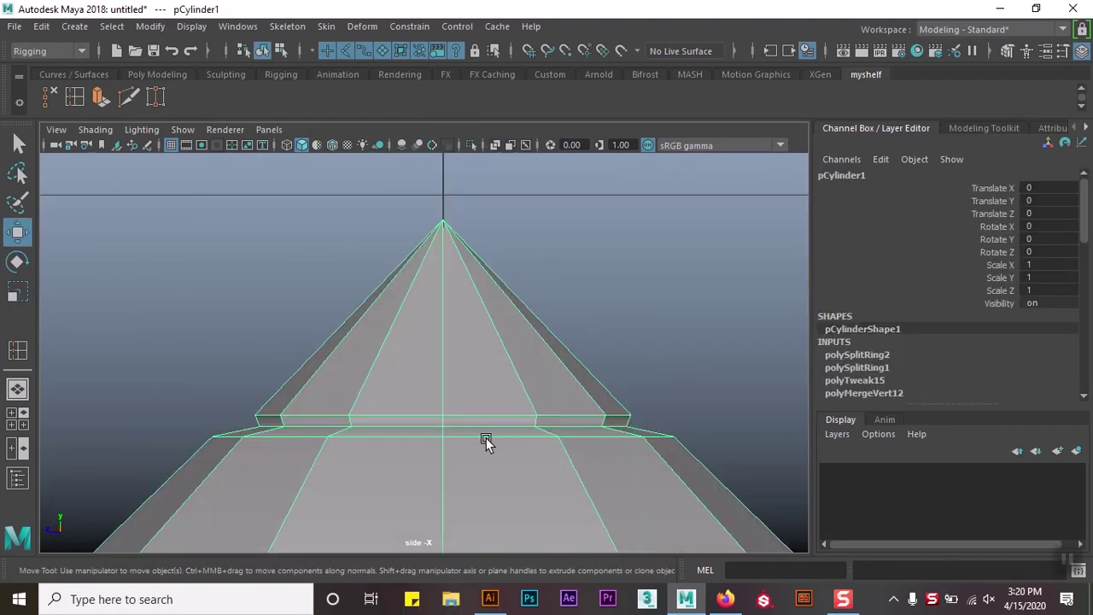
pyautogui.press('F10')
pyautogui.click(438, 390)
pyautogui.doubleClick(462, 416)
# - Scale the selected edge loop outward into a raised ring and check it smoothed
pyautogui.press('F8')
pyautogui.click(470, 398)
pyautogui.moveTo(484, 157); pyautogui.dragTo(485, 331, button='right')
pyautogui.press('F8')
pyautogui.moveTo(560, 410); pyautogui.dragTo(457, 419)
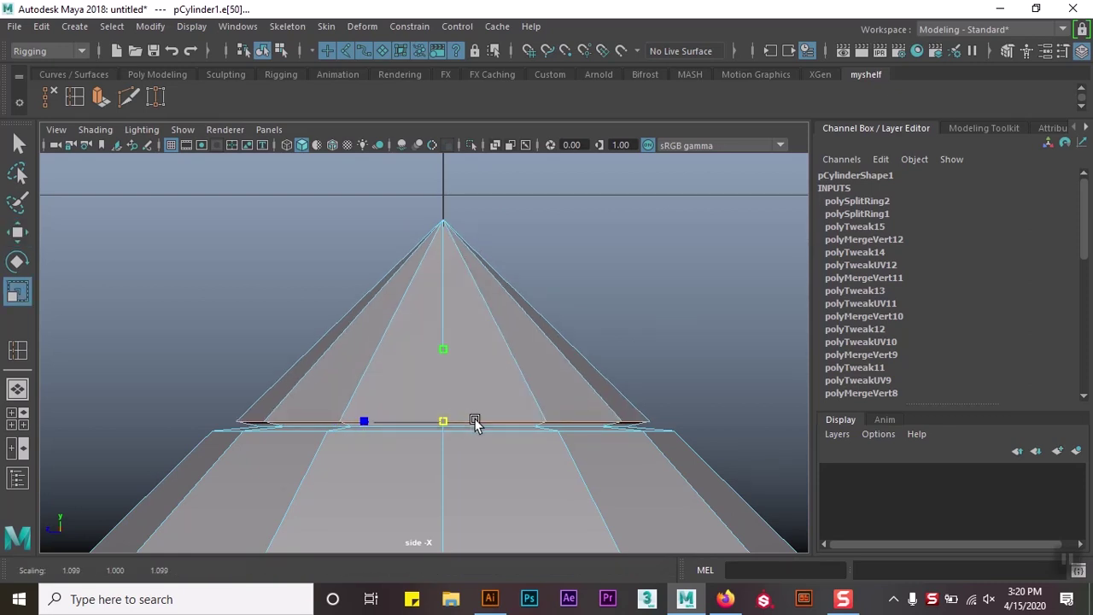
pyautogui.press('F8')
pyautogui.press('3')
pyautogui.press('1')
# - Multi-Cut a new edge loop near the top of the cone
pyautogui.keyDown('shift'); pyautogui.moveTo(471, 341); pyautogui.dragTo(356, 262, button='right'); pyautogui.keyUp('shift')
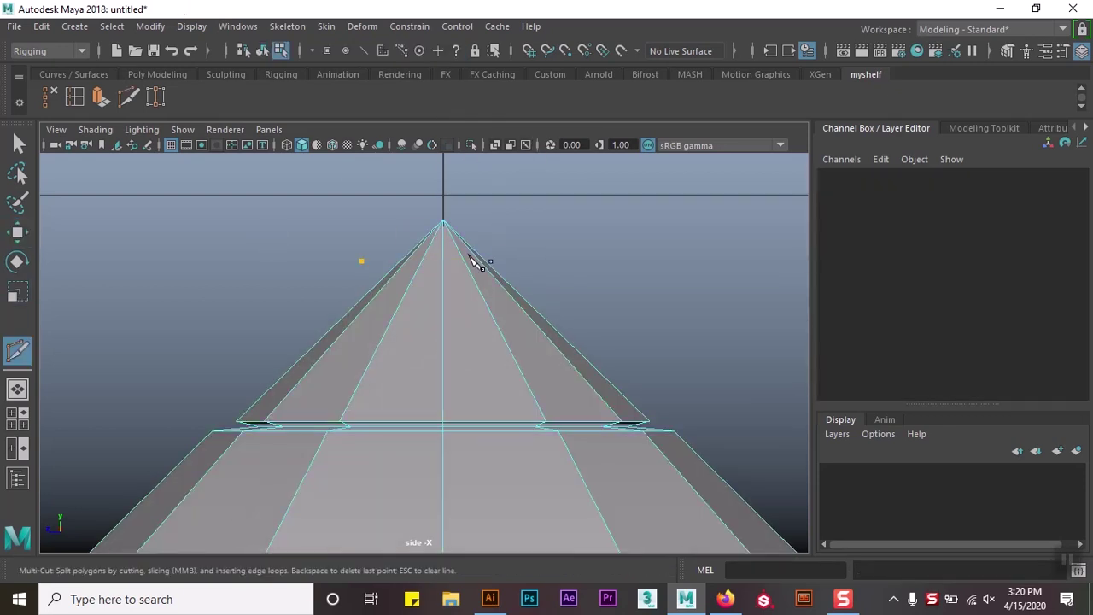
pyautogui.keyDown('ctrl'); pyautogui.click(403, 260); pyautogui.keyUp('ctrl')
pyautogui.click(193, 75)
# - Insert an edge loop just below the raised ring
pyautogui.press('y')
pyautogui.press('w')
pyautogui.scroll(5, 490, 289)
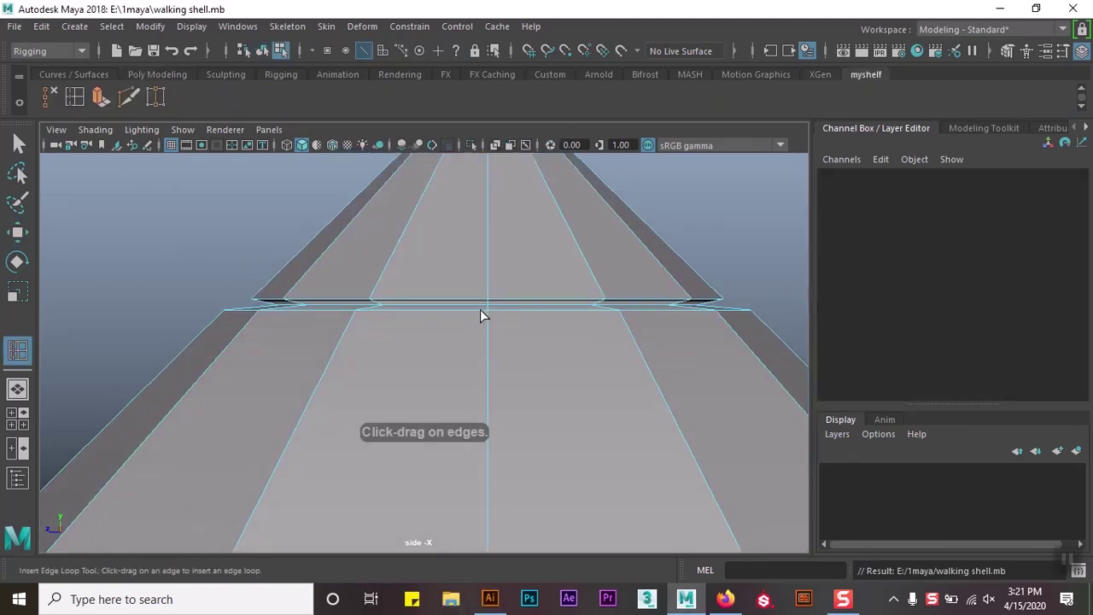
pyautogui.moveTo(487, 306); pyautogui.dragTo(439, 312)
pyautogui.press('w')
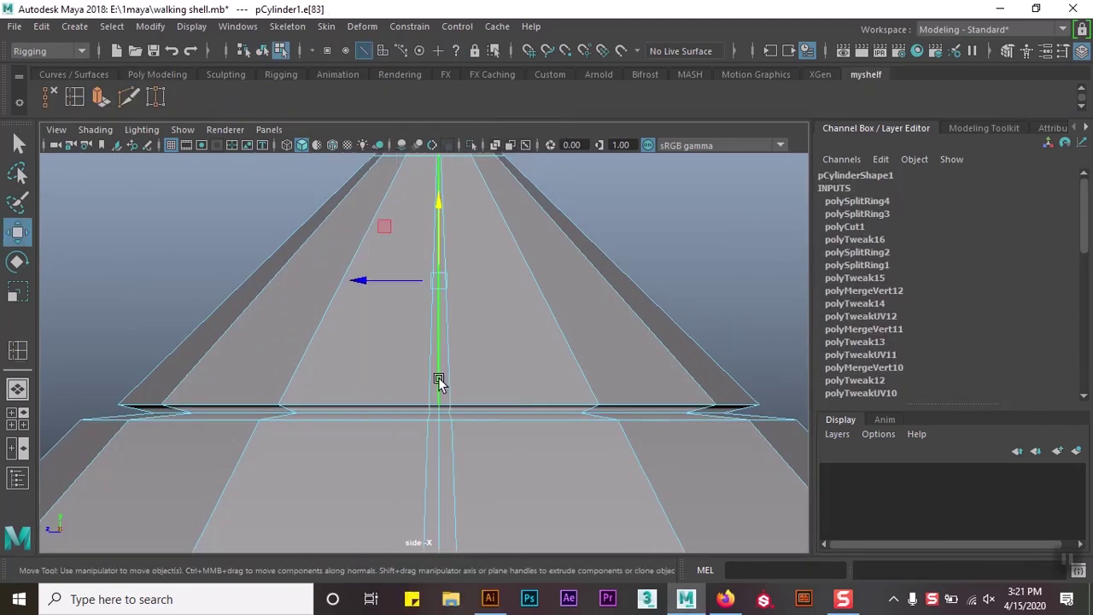
pyautogui.scroll(3, 439, 377)
pyautogui.click(446, 445)
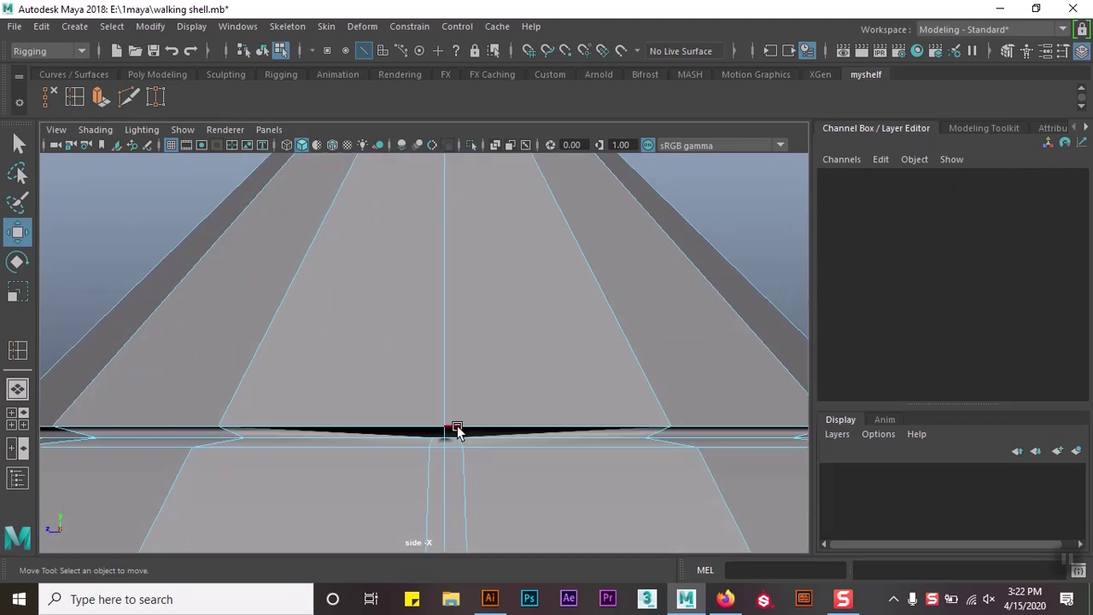
pyautogui.scroll(-5, 452, 459)
pyautogui.scroll(4, 446, 416)
# - Select the vertical seam edge and shift it slightly to the right
pyautogui.moveTo(530, 218); pyautogui.dragTo(585, 166, button='right')
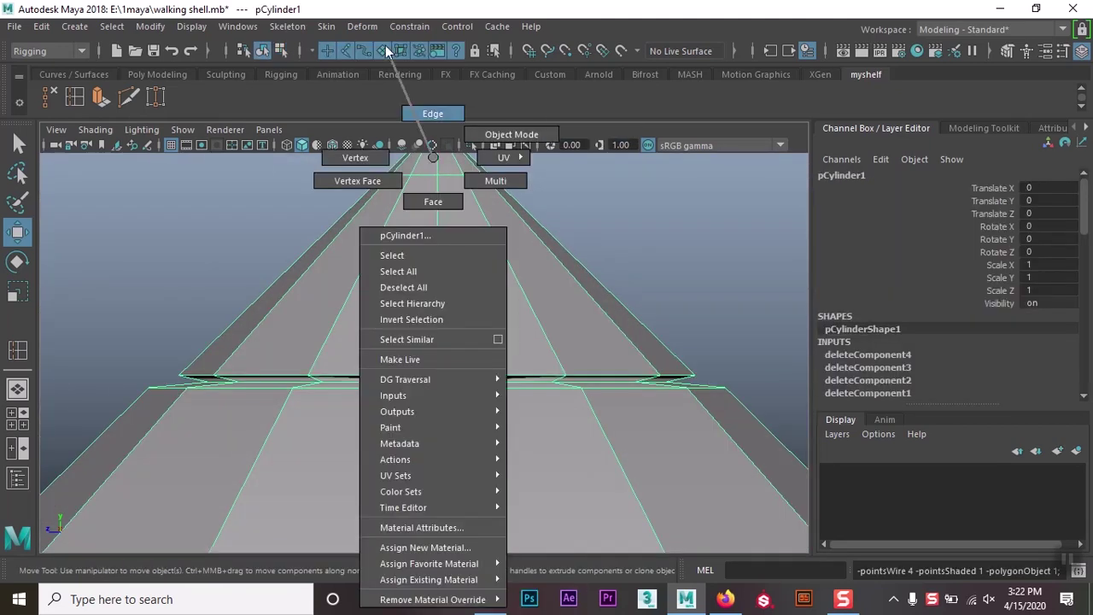
pyautogui.moveTo(432, 161); pyautogui.dragTo(432, 113, button='right')
pyautogui.click(447, 331)
pyautogui.moveTo(516, 162); pyautogui.dragTo(512, 427)
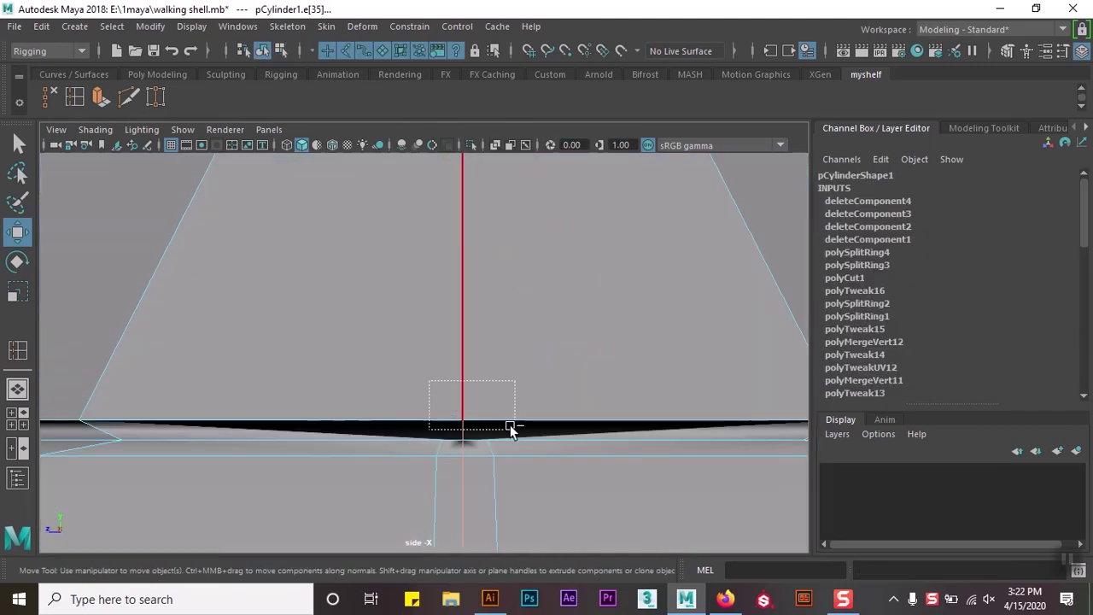
pyautogui.press('space')
pyautogui.scroll(4, 486, 307)
pyautogui.keyDown('alt'); pyautogui.moveTo(444, 359); pyautogui.dragTo(416, 485, button='middle'); pyautogui.keyUp('alt')
pyautogui.press('space')
pyautogui.scroll(-3, 440, 427)
pyautogui.scroll(4, 451, 368)
pyautogui.moveTo(538, 455); pyautogui.dragTo(563, 456)
# - Target Weld the seam vertex on the top ring onto its neighbour
pyautogui.press('space')
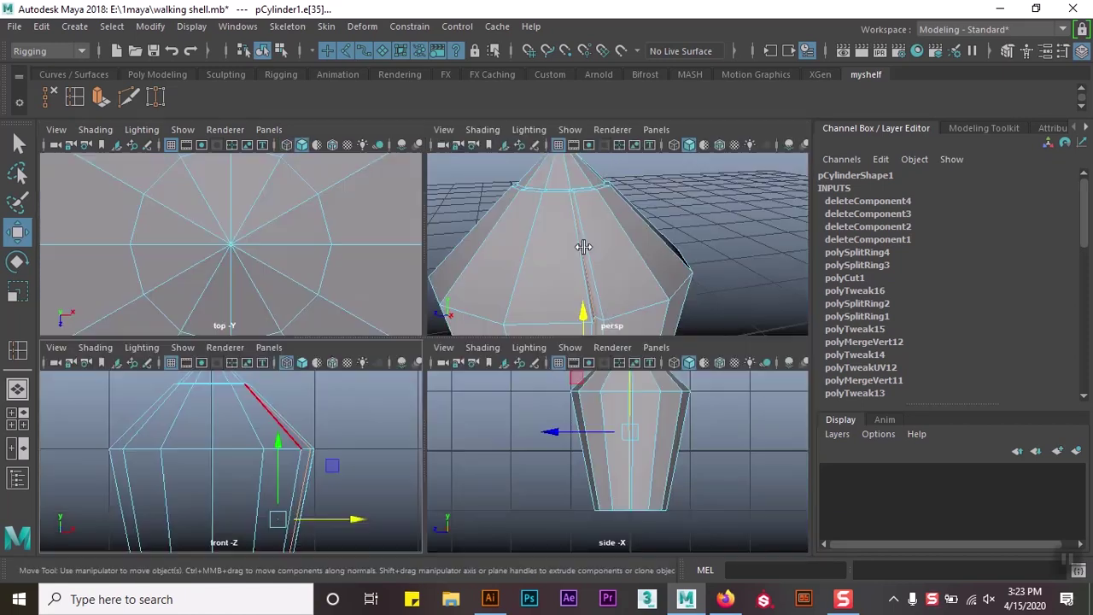
pyautogui.press('space')
pyautogui.scroll(4, 351, 318)
pyautogui.keyDown('alt'); pyautogui.moveTo(351, 318); pyautogui.dragTo(319, 404); pyautogui.keyUp('alt')
pyautogui.moveTo(320, 404); pyautogui.dragTo(282, 401, button='right')
pyautogui.click(344, 361)
pyautogui.scroll(-3, 371, 395)
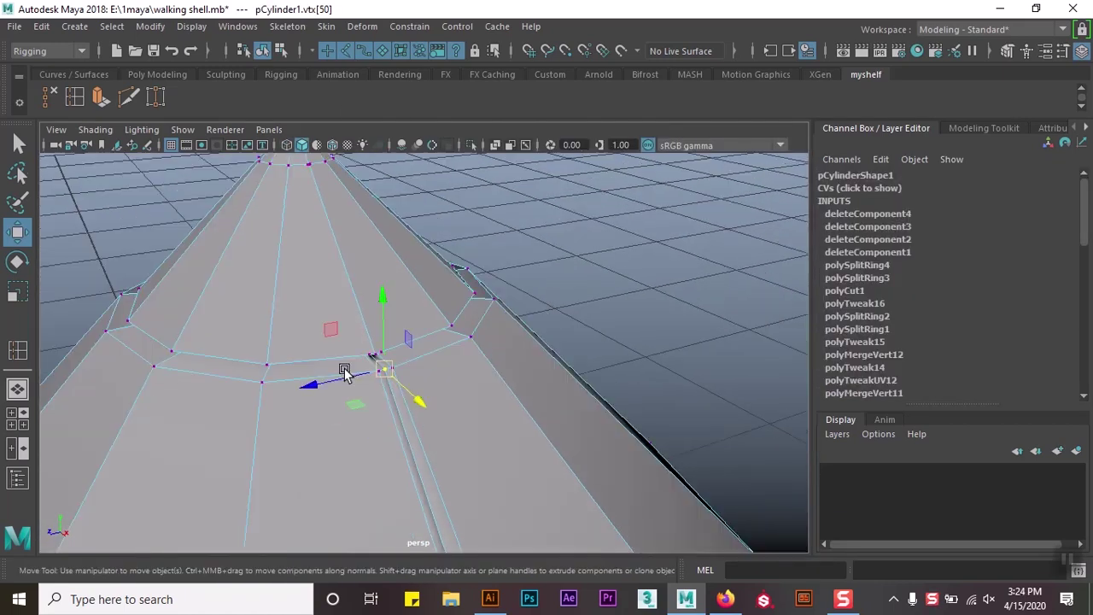
pyautogui.press('space')
pyautogui.press('space')
pyautogui.press('space')
pyautogui.press('space')
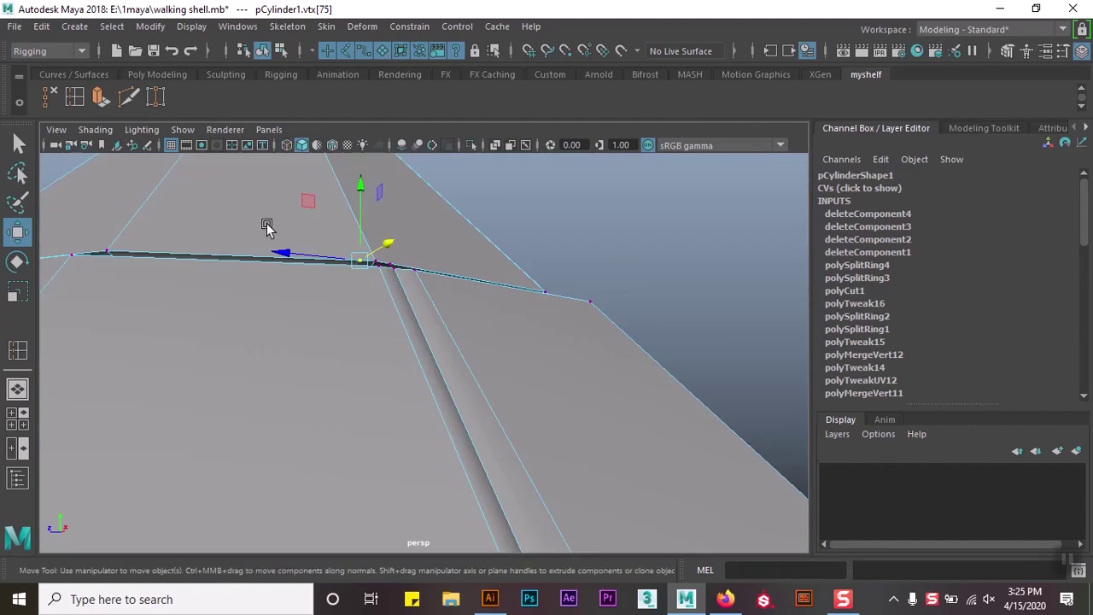
pyautogui.moveTo(375, 260); pyautogui.dragTo(376, 260)
pyautogui.press('F8')
# - Toggle the smooth preview and add another edge loop to the low-poly cage
pyautogui.press('3')
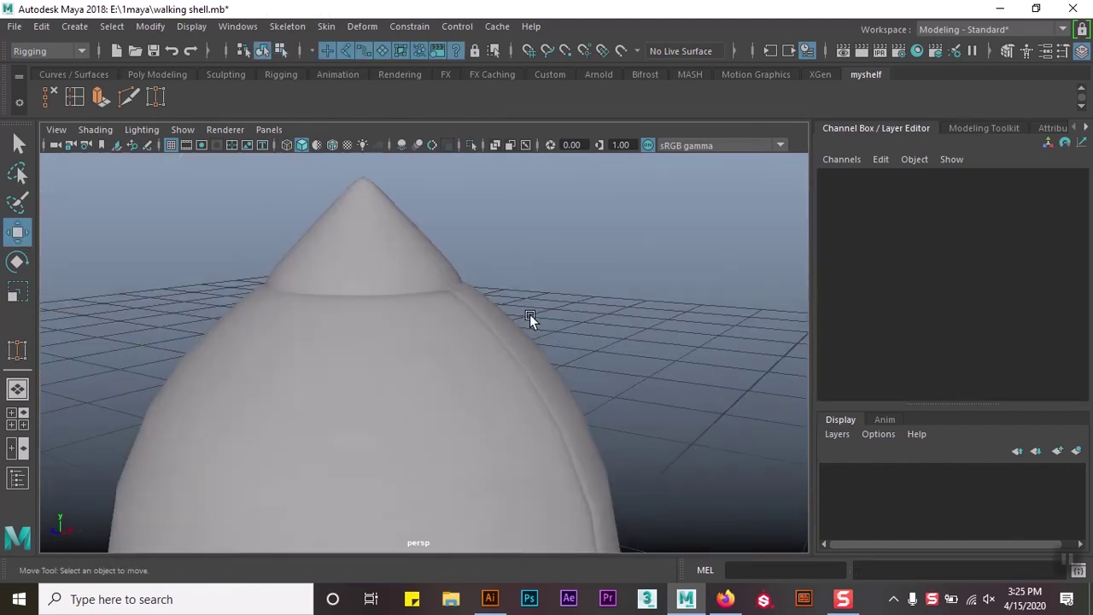
pyautogui.press('space')
pyautogui.press('space')
pyautogui.press('1')
pyautogui.click(465, 304)
pyautogui.press('3')
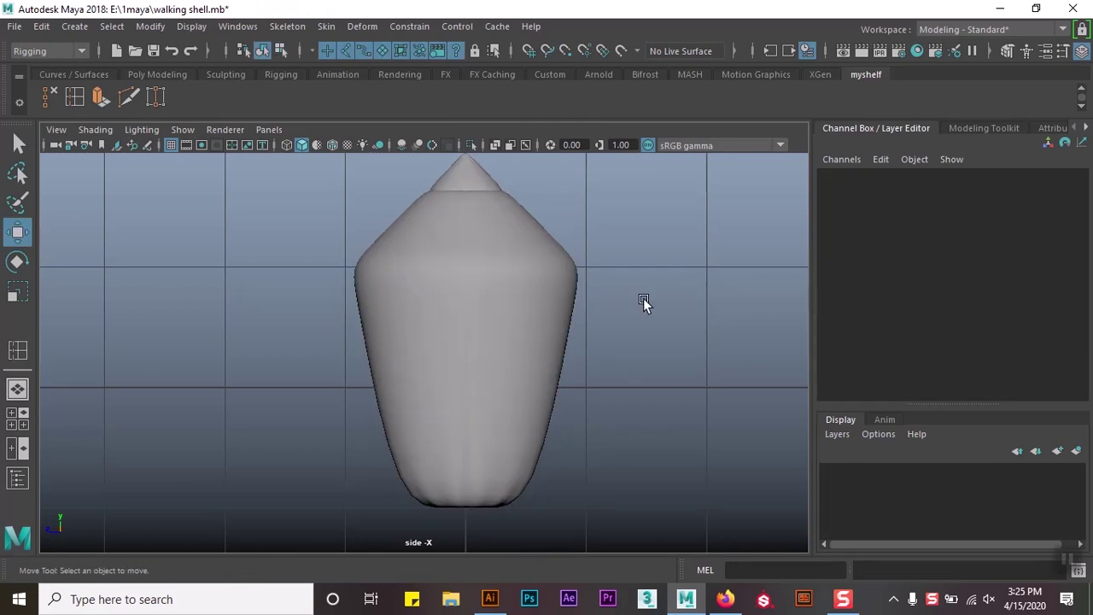
pyautogui.click(492, 274)
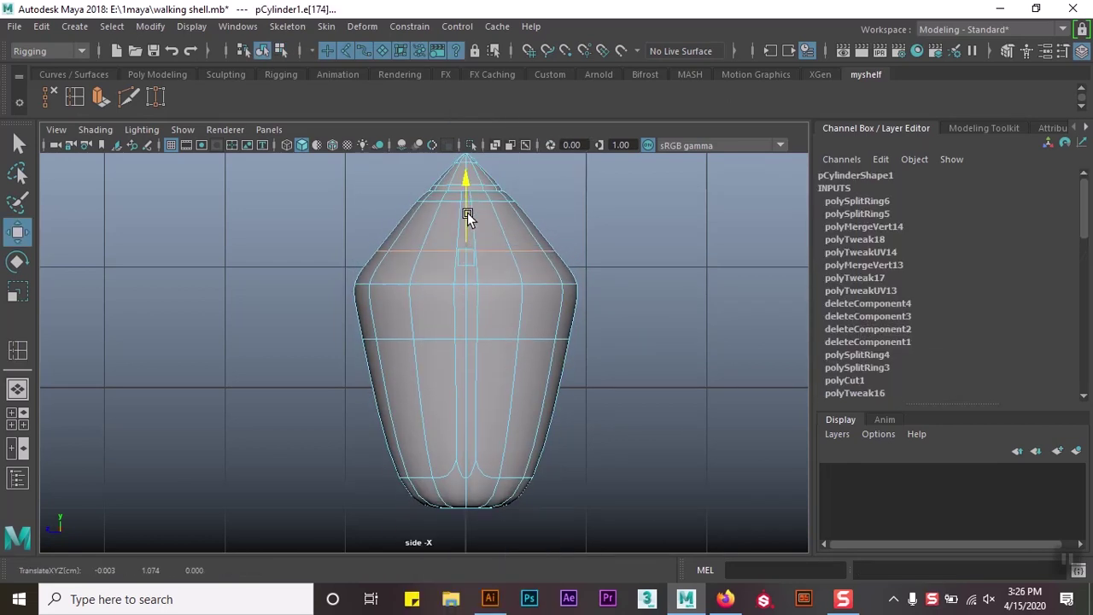
# - Extrude the shell's bottom faces and pull the new segment downward
pyautogui.click(452, 282)
pyautogui.scroll(3, 481, 334)
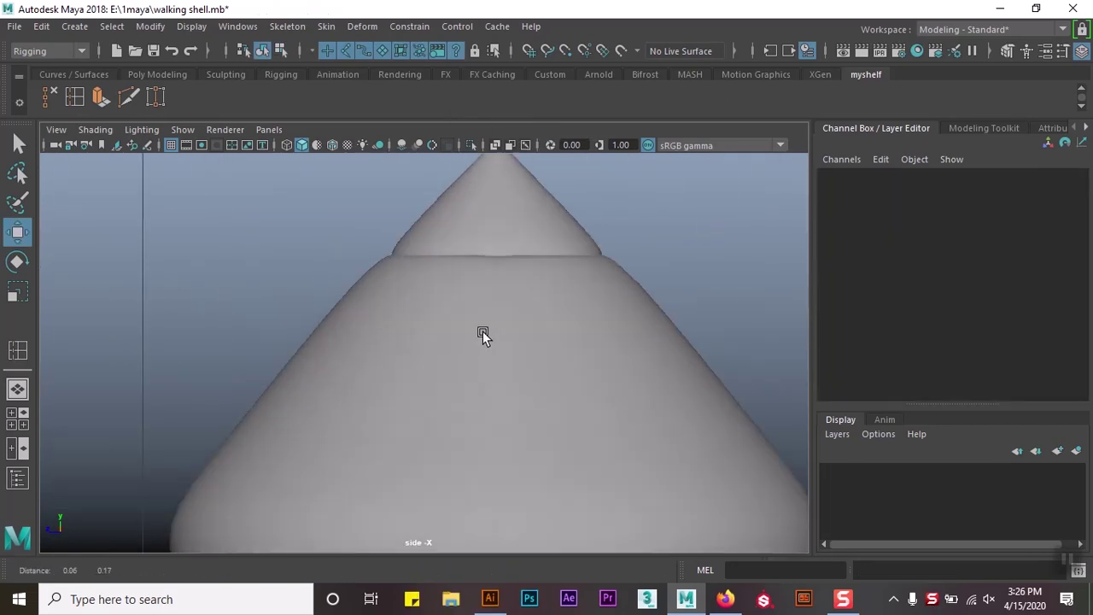
pyautogui.moveTo(456, 163); pyautogui.dragTo(456, 111, button='right')
pyautogui.press('space')
pyautogui.press('space')
pyautogui.scroll(3, 470, 363)
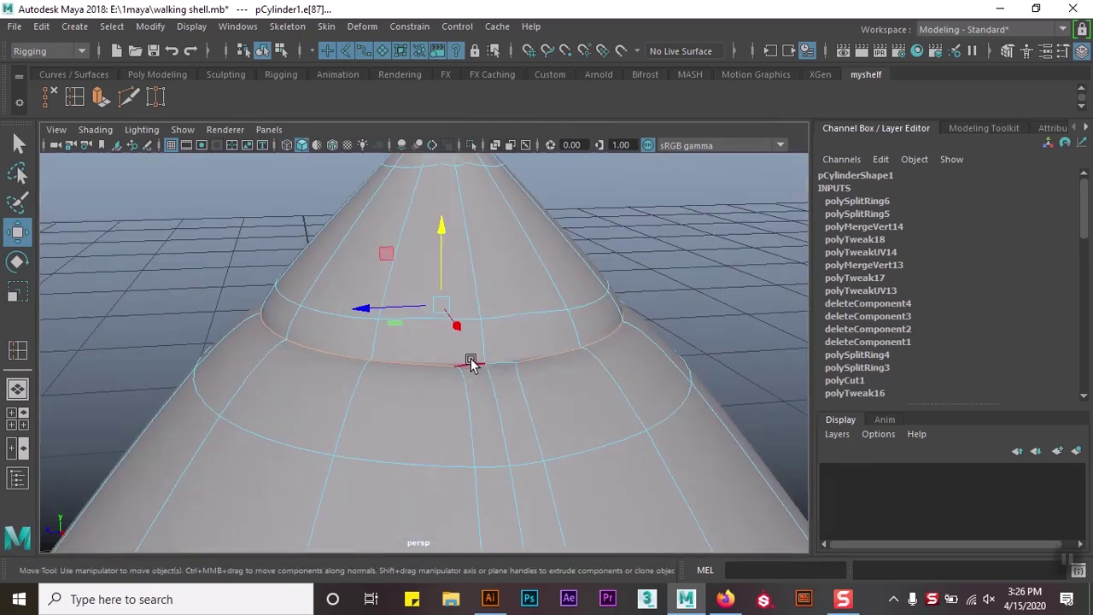
pyautogui.press('space')
pyautogui.press('space')
pyautogui.press('F8')
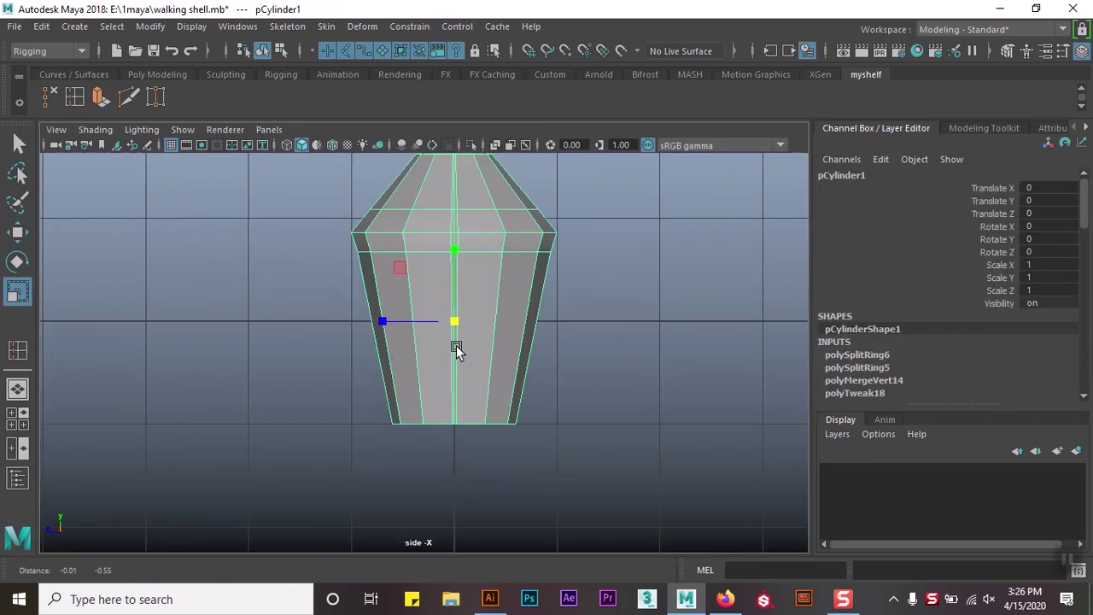
pyautogui.scroll(2, 450, 316)
pyautogui.hotkey('ctrl', 'e')
pyautogui.press('w')
pyautogui.moveTo(475, 301)
pyautogui.mouseDown()
pyautogui.moveTo(476, 333)
pyautogui.moveTo(686, 316)
pyautogui.mouseUp()
# - Add an edge loop near the bottom and select the bottom row of vertices
pyautogui.click(506, 427)
pyautogui.press('3')
pyautogui.scroll(-3, 430, 341)
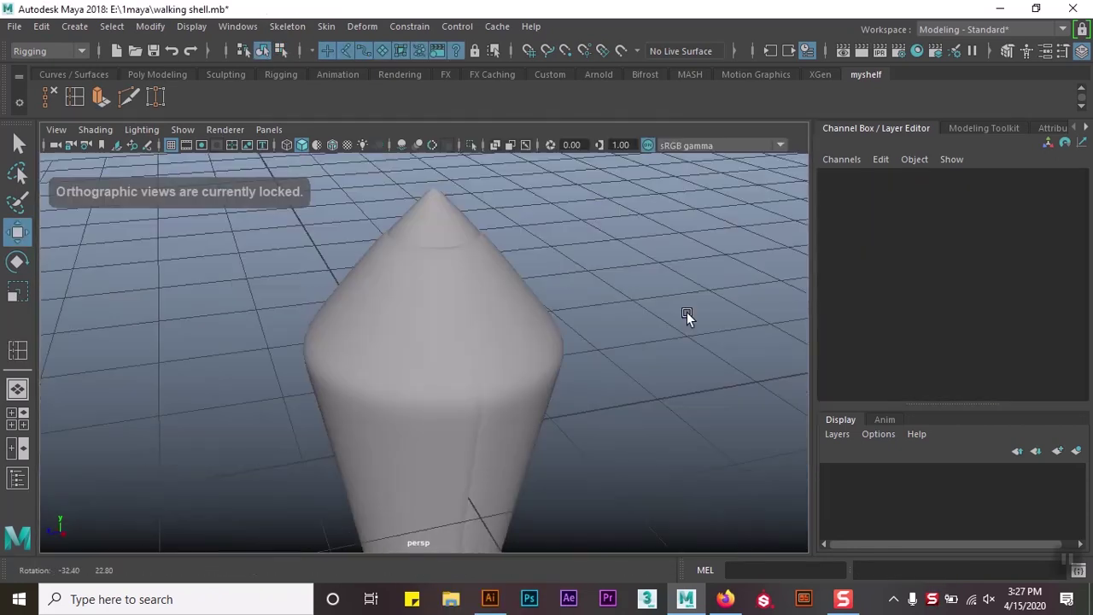
pyautogui.press('space')
pyautogui.press('space')
pyautogui.moveTo(478, 193); pyautogui.dragTo(402, 180, button='right')
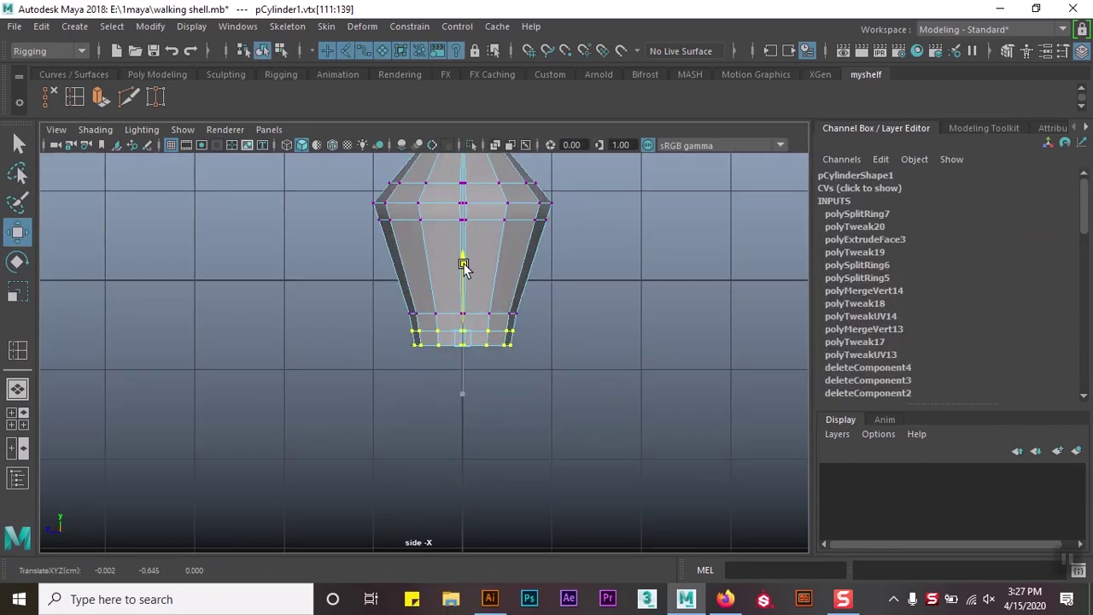
# - Insert two new edge loops close to the shell's base
pyautogui.rightClick(416, 235)
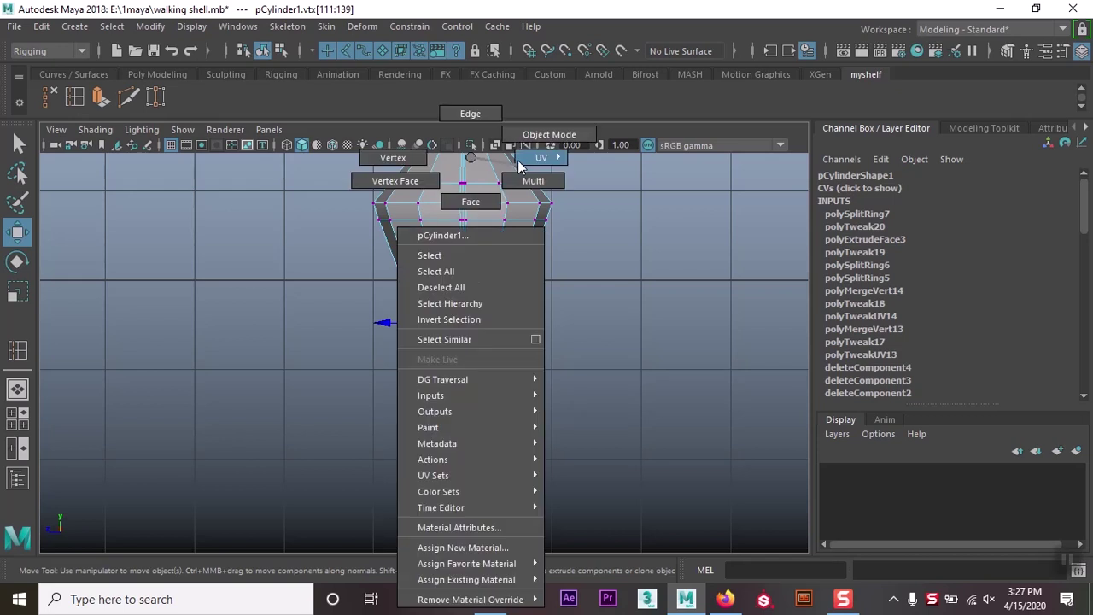
pyautogui.click(388, 157)
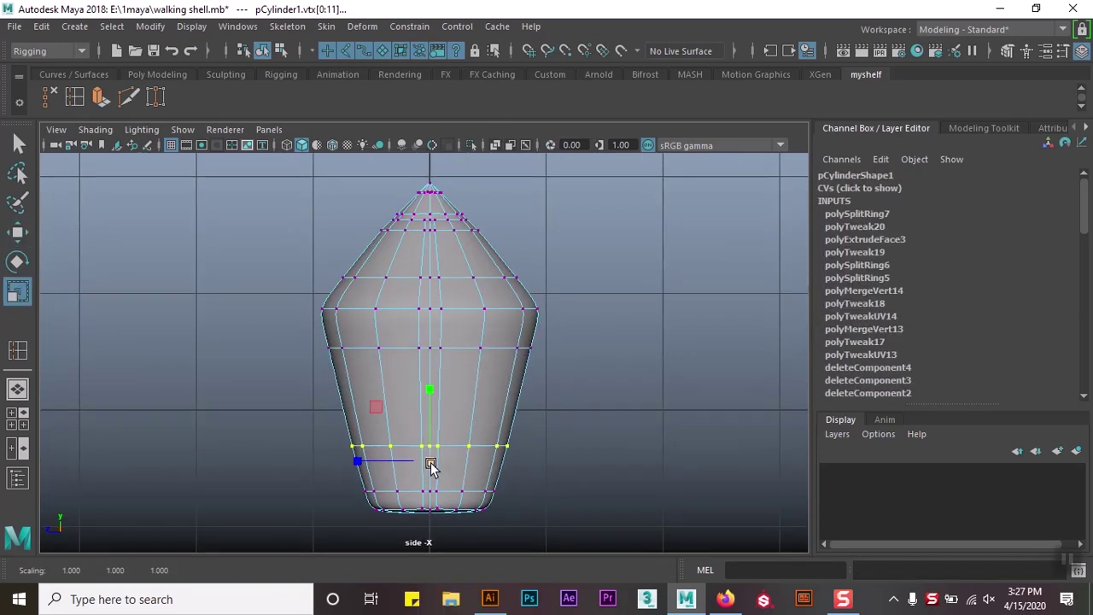
pyautogui.press('F8')
pyautogui.press('w')
pyautogui.scroll(4, 431, 368)
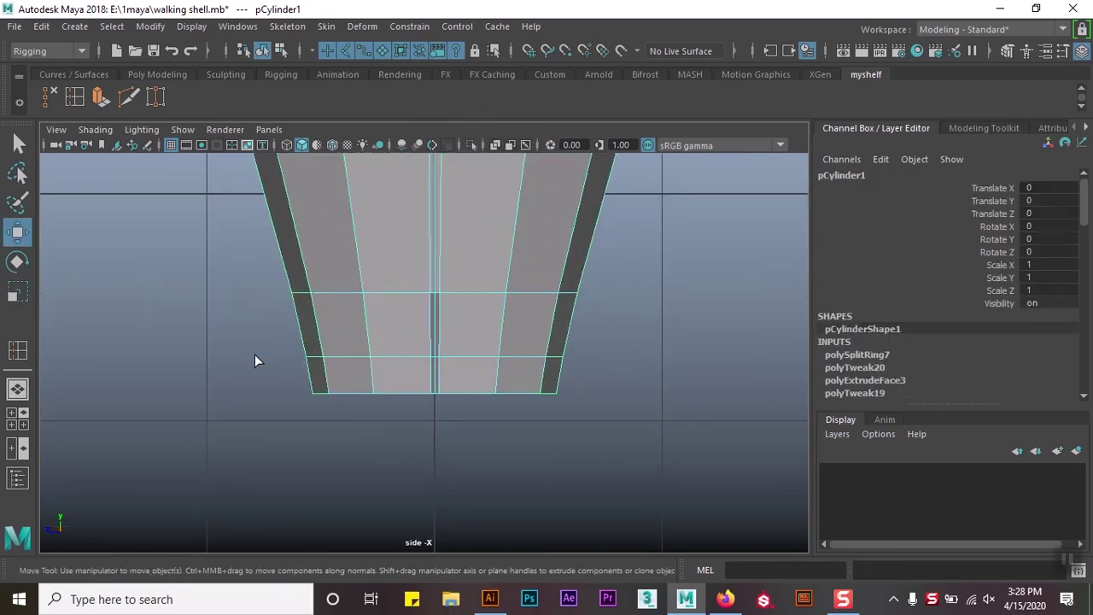
pyautogui.moveTo(419, 171); pyautogui.dragTo(504, 113, button='right')
pyautogui.scroll(-3, 426, 329)
pyautogui.click(427, 329)
pyautogui.scroll(3, 426, 329)
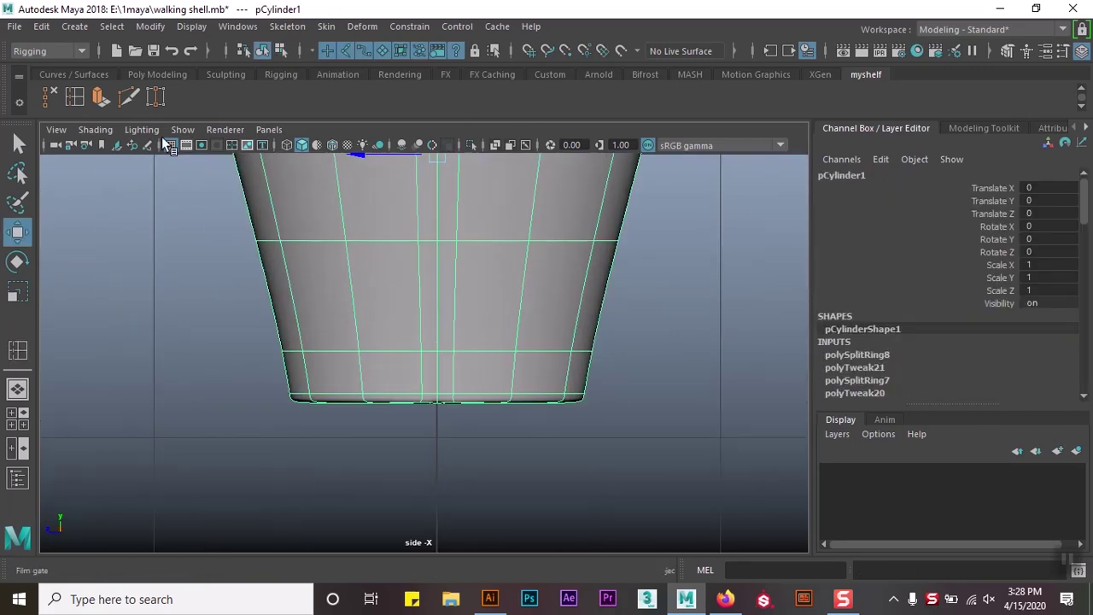
pyautogui.click(358, 381)
# - Raise the new vertex row slightly, then undo the extra vertex tweaks
pyautogui.press('q')
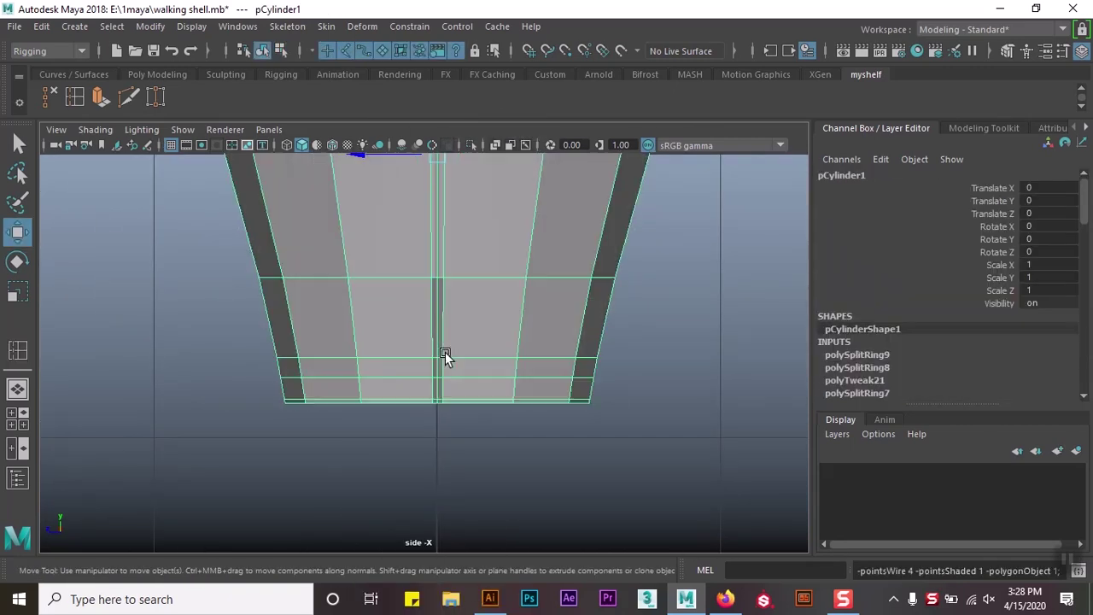
pyautogui.press('F9')
pyautogui.press('w')
pyautogui.moveTo(438, 332); pyautogui.dragTo(435, 303)
pyautogui.press('F8')
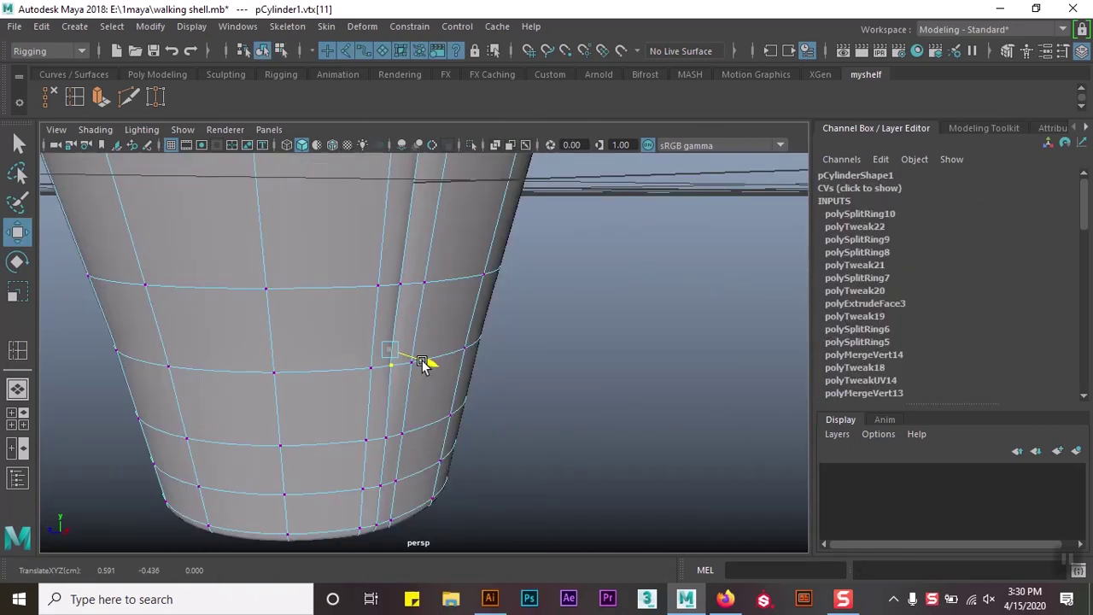
pyautogui.click(600, 334)
pyautogui.click(433, 379)
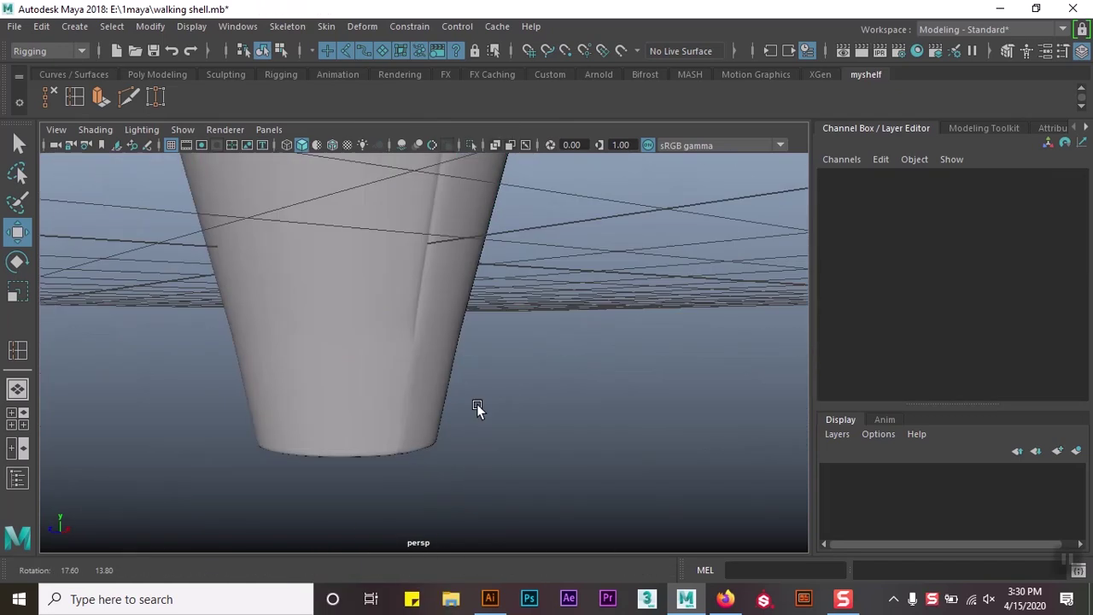
pyautogui.keyDown('alt'); pyautogui.moveTo(435, 305); pyautogui.dragTo(540, 320); pyautogui.keyUp('alt')
pyautogui.click(389, 354)
pyautogui.hotkey('ctrl', 'z')
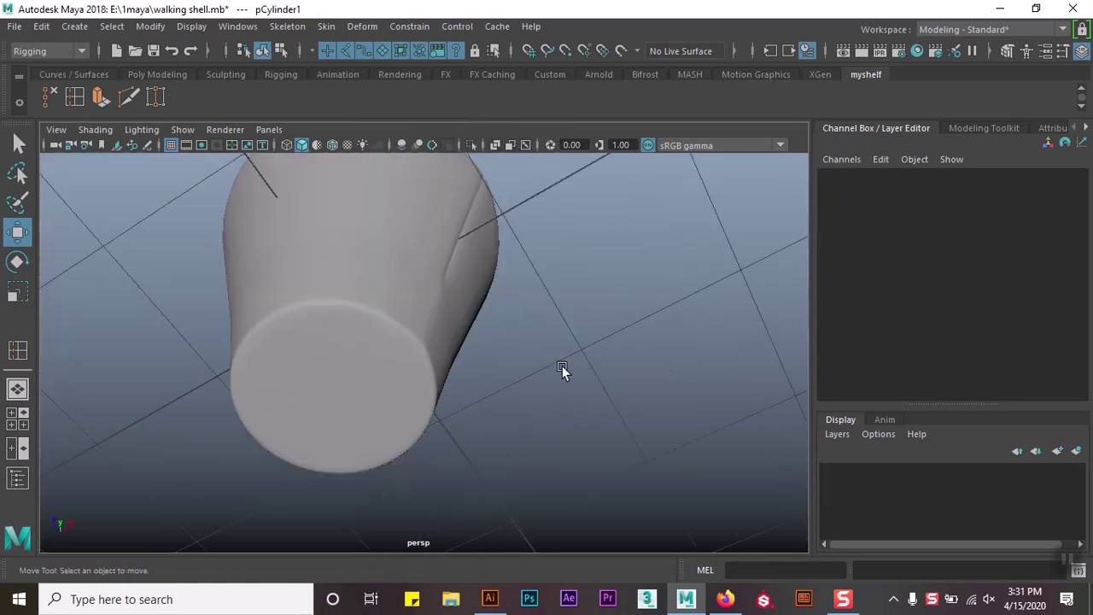
pyautogui.hotkey('ctrl', 'z')
pyautogui.hotkey('ctrl', 'z')
pyautogui.hotkey('ctrl', 'z')
pyautogui.hotkey('ctrl', 'z')
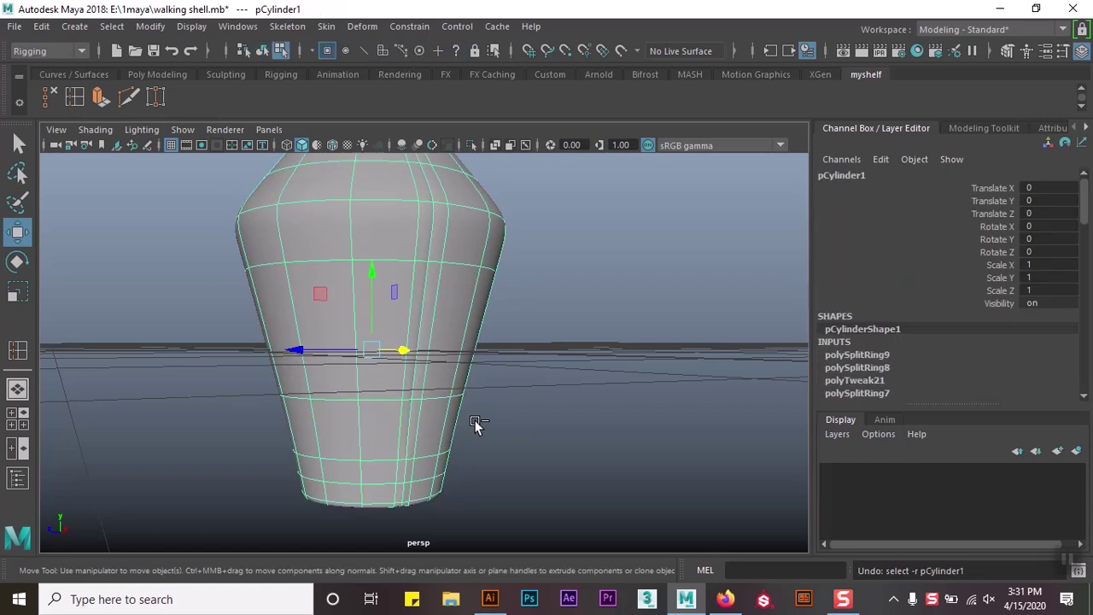
# - Undo leftover edits and bring the whole shell back into selection
pyautogui.hotkey('ctrl', 'z')
pyautogui.hotkey('ctrl', 'z')
pyautogui.press('space')
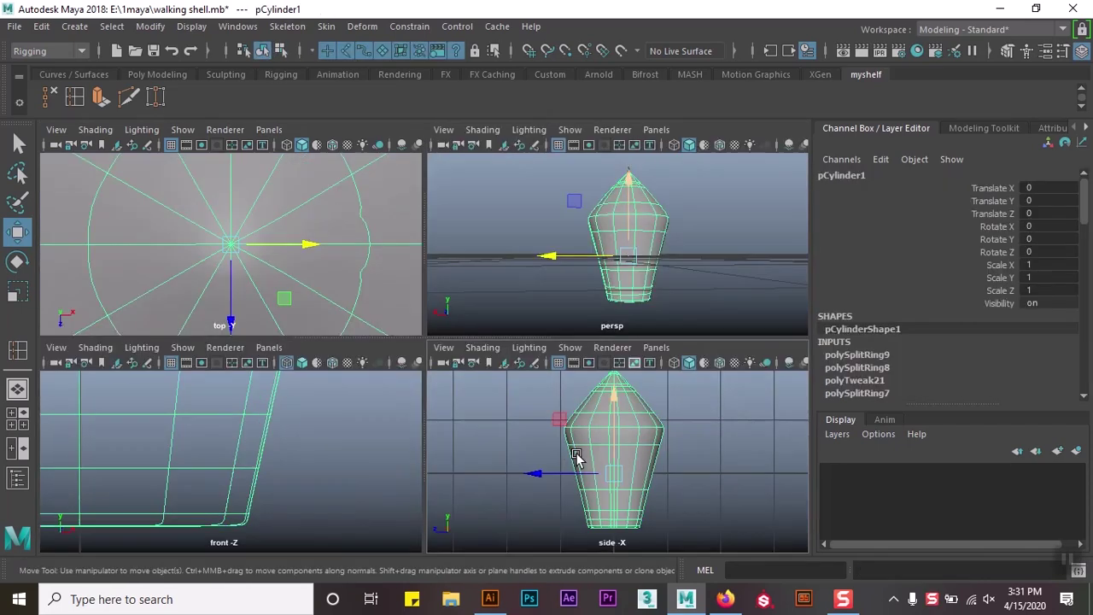
pyautogui.press('space')
pyautogui.hotkey('ctrl', 'z')
pyautogui.press('r')
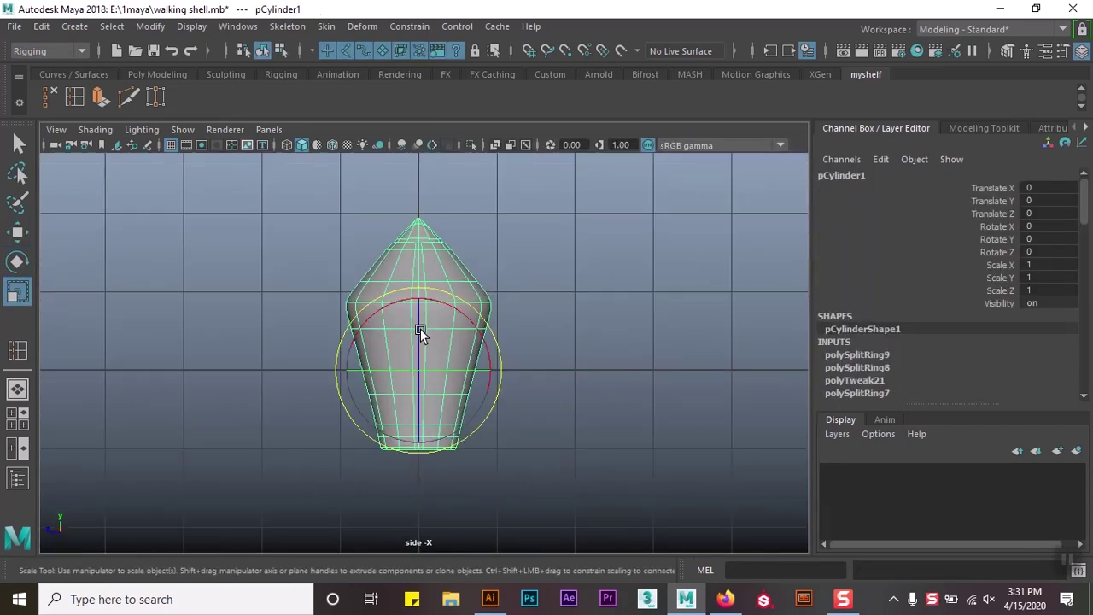
pyautogui.hotkey('ctrl', 'z')
pyautogui.hotkey('ctrl', 'z')
pyautogui.hotkey('ctrl', 'z')
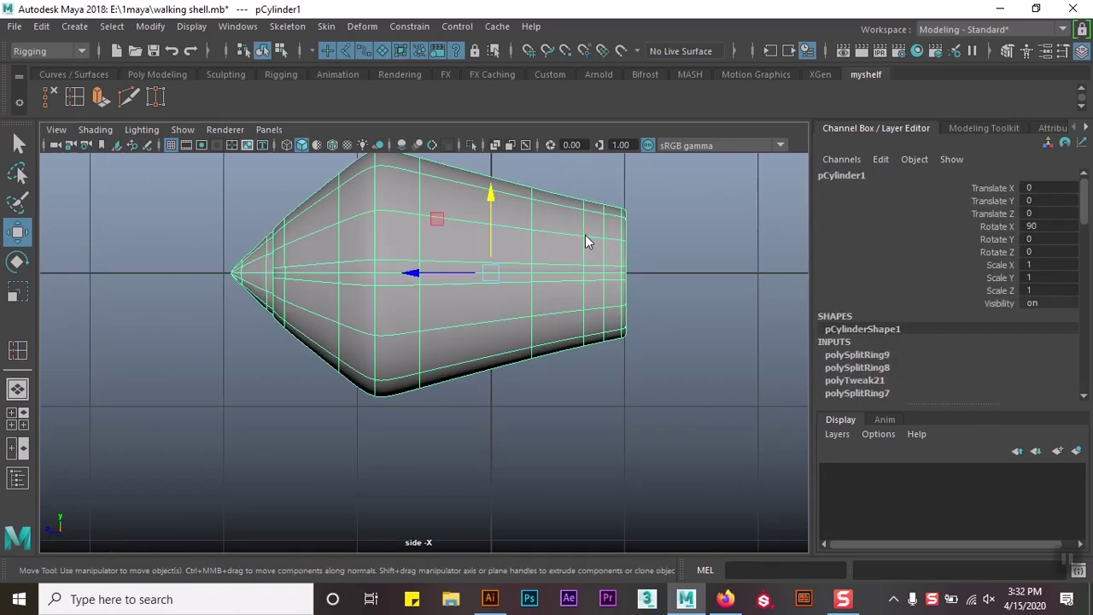
pyautogui.hotkey('ctrl', 'z')
pyautogui.hotkey('shift', 'z')
pyautogui.hotkey('shift', 'z')
pyautogui.rightClick(568, 276)
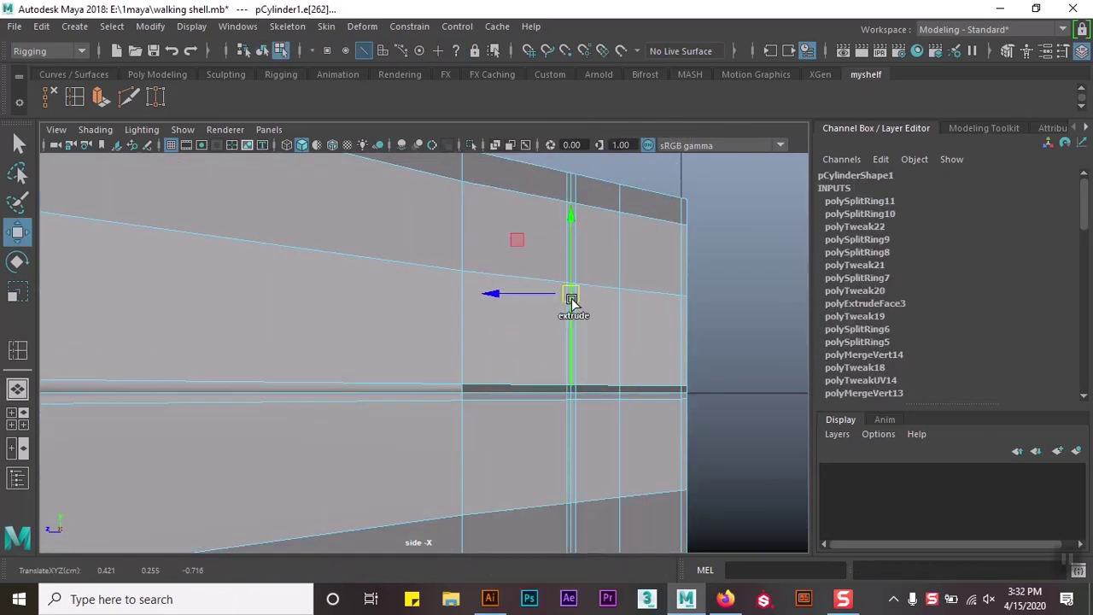
# - Add edge loops near the shell's flat end to form a band
pyautogui.press('space')
pyautogui.press('space')
pyautogui.press('4')
pyautogui.moveTo(478, 156); pyautogui.dragTo(487, 286, button='right')
pyautogui.scroll(5, 566, 409)
pyautogui.press('F10')
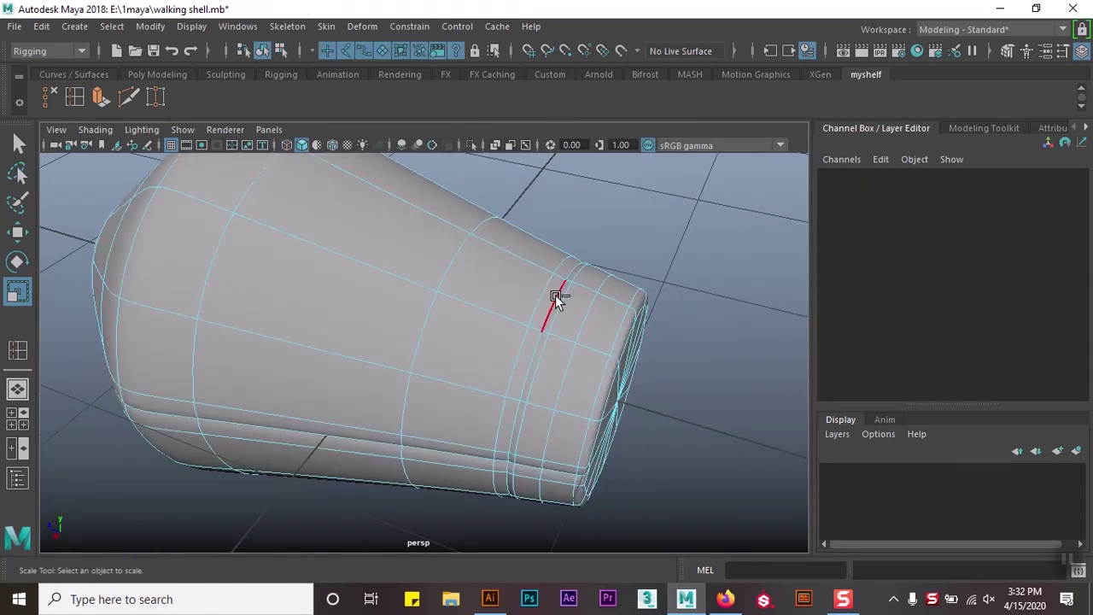
pyautogui.click(555, 294)
pyautogui.click(673, 272)
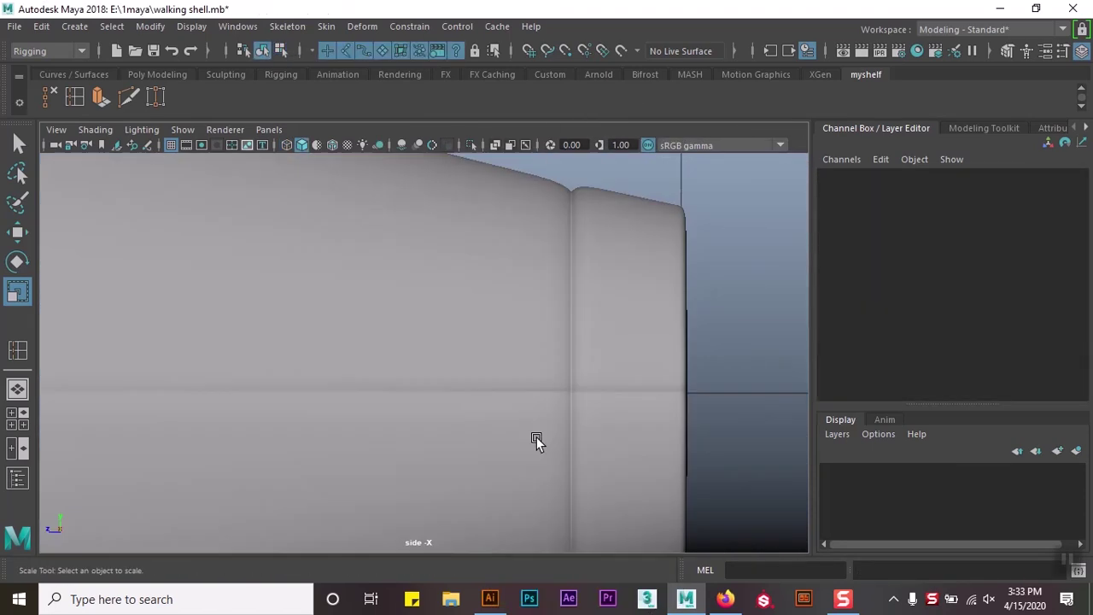
pyautogui.scroll(-5, 536, 439)
pyautogui.press('w')
# - Return the shell to object mode and create a new polygon cylinder
pyautogui.moveTo(534, 157)
pyautogui.mouseDown(button='right')
pyautogui.moveTo(456, 158)
pyautogui.moveTo(602, 152)
pyautogui.mouseUp(button='right')
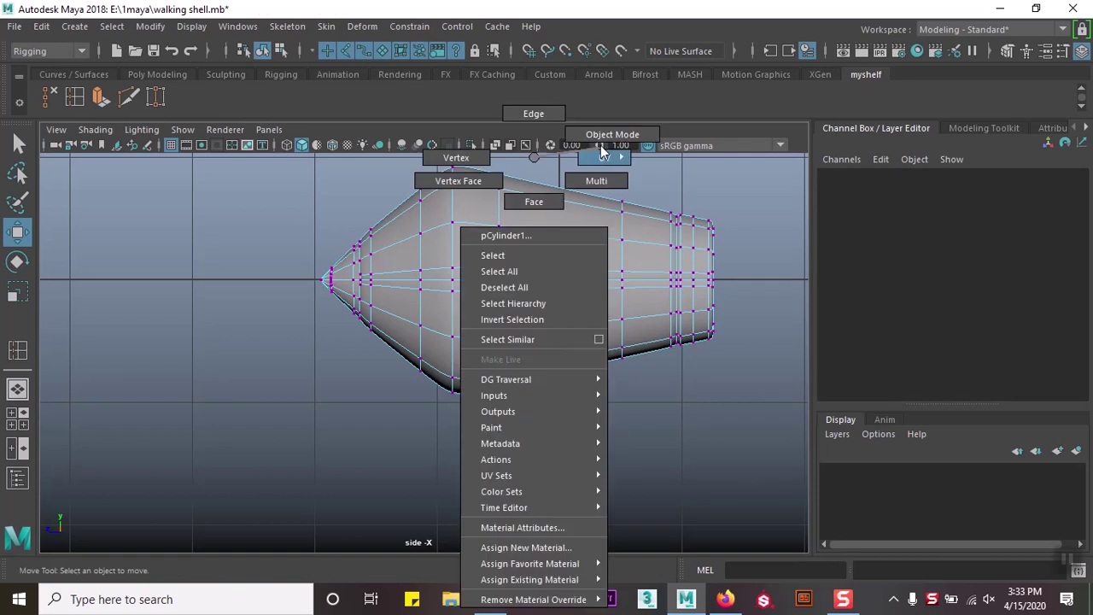
pyautogui.click(158, 74)
pyautogui.press('space')
pyautogui.press('space')
pyautogui.click(408, 297)
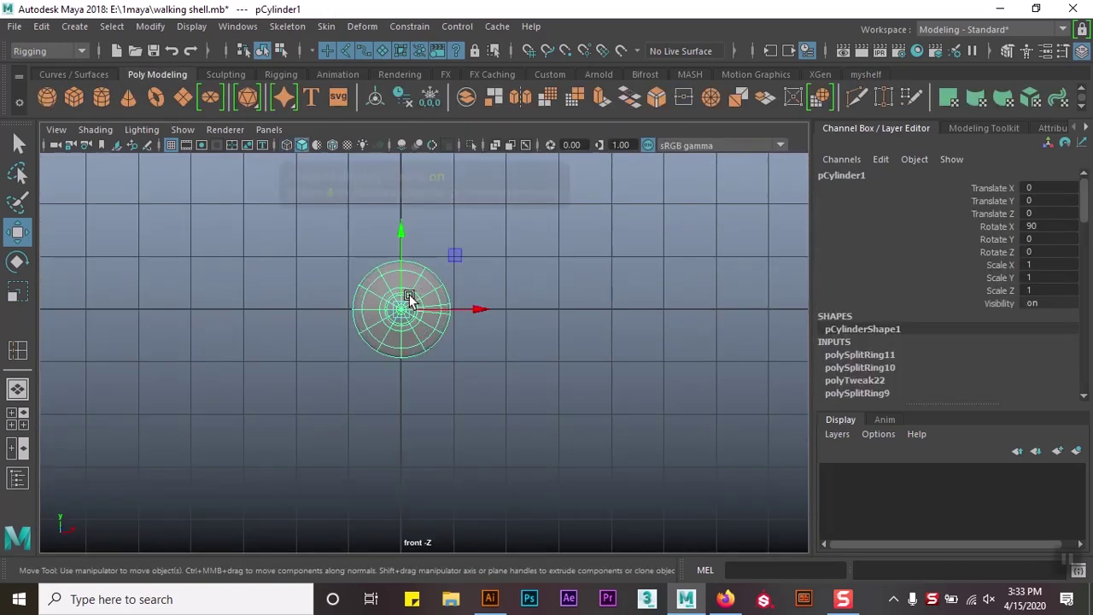
pyautogui.click(103, 98)
# - Move the new cylinder below the shell and set its cap subdivisions to 0
pyautogui.moveTo(438, 200); pyautogui.dragTo(439, 331)
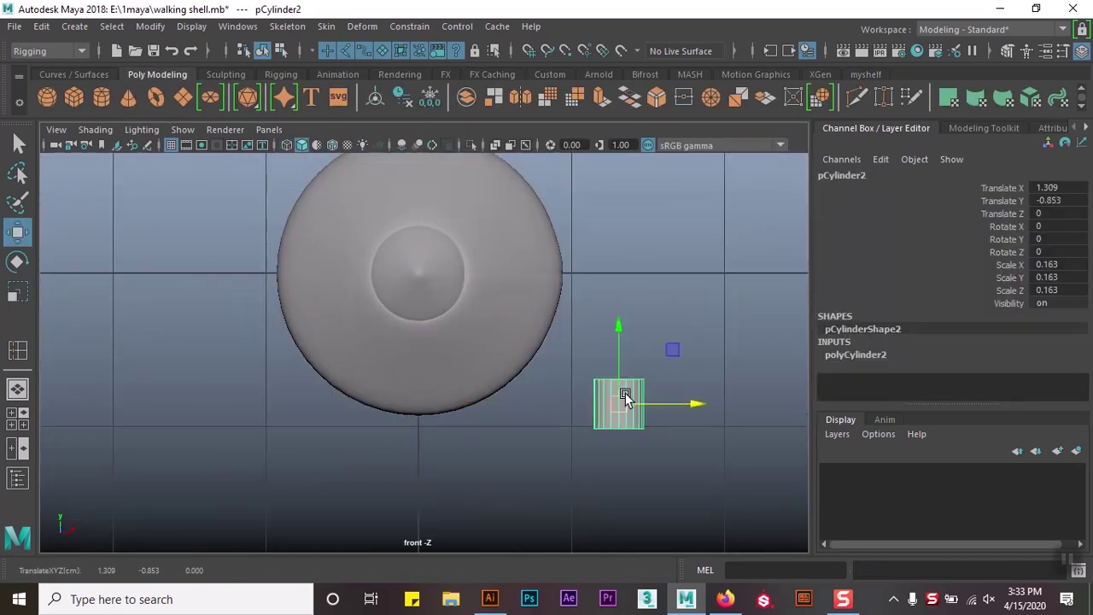
pyautogui.click(1048, 343)
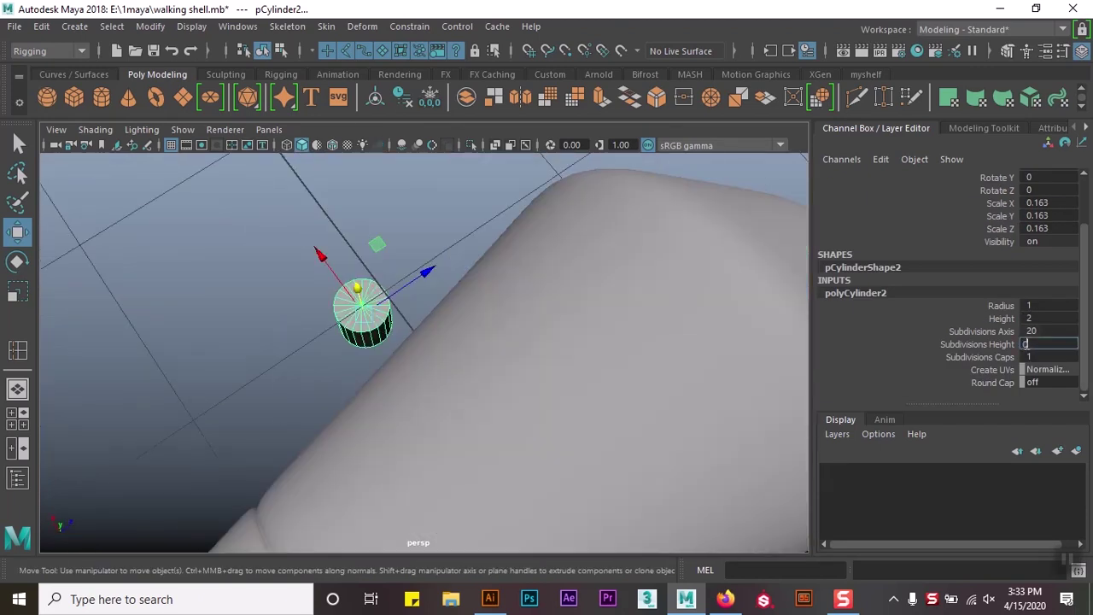
pyautogui.press('Return')
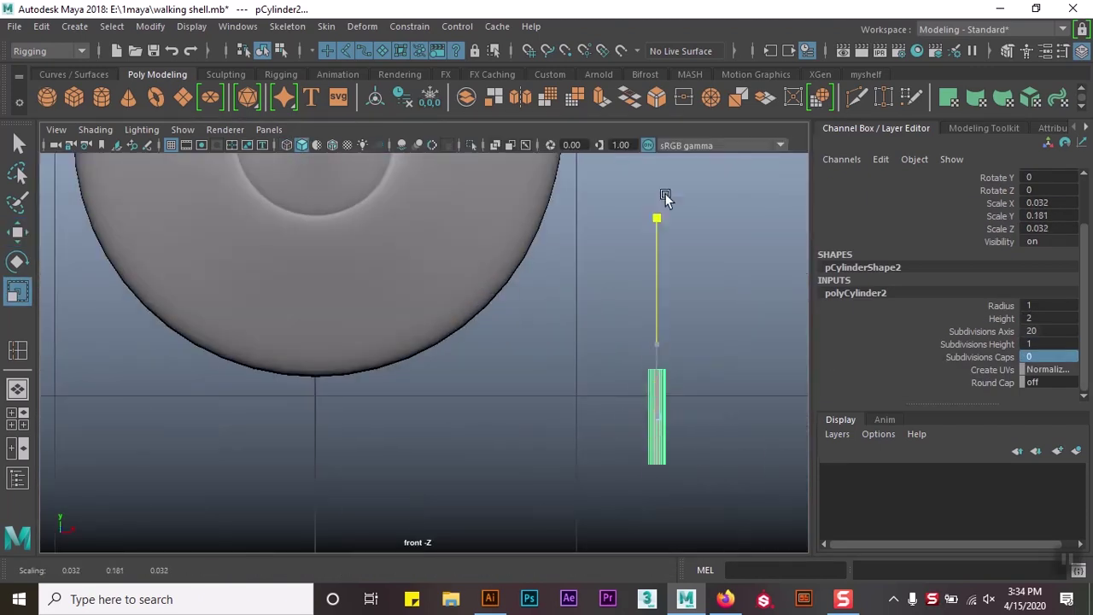
pyautogui.moveTo(734, 466); pyautogui.dragTo(566, 504)
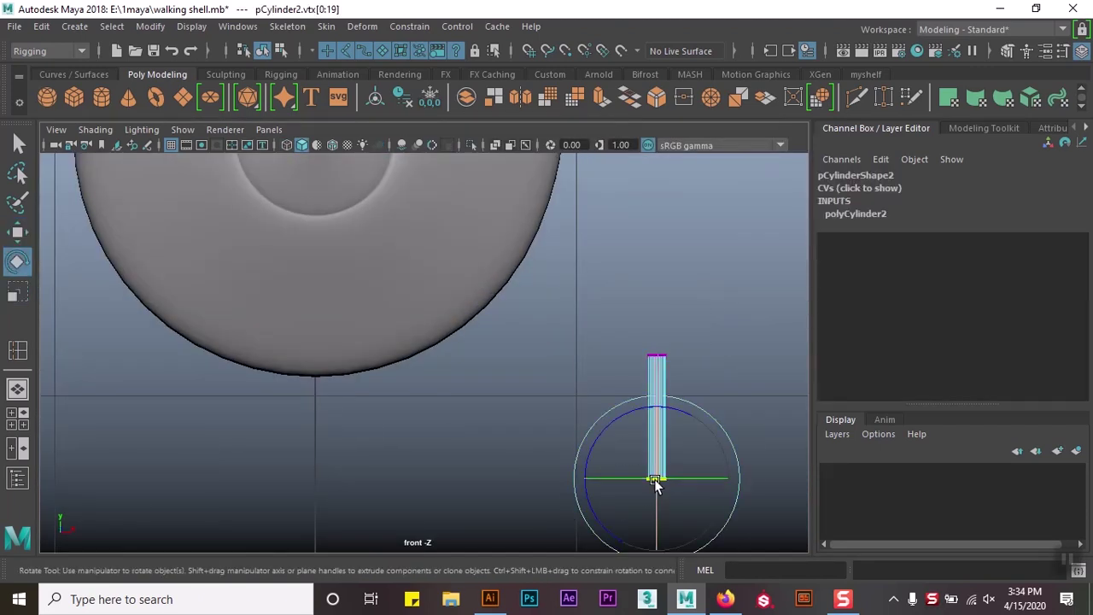
pyautogui.press('w')
# - Scale the cylinder into a thin leg and raise it toward the shell
pyautogui.moveTo(712, 161); pyautogui.dragTo(794, 134, button='right')
pyautogui.press('space')
pyautogui.press('space')
pyautogui.press('r')
pyautogui.moveTo(443, 381); pyautogui.dragTo(480, 362)
pyautogui.press('space')
pyautogui.press('space')
pyautogui.press('space')
pyautogui.press('space')
pyautogui.keyDown('alt'); pyautogui.moveTo(617, 256); pyautogui.dragTo(438, 440); pyautogui.keyUp('alt')
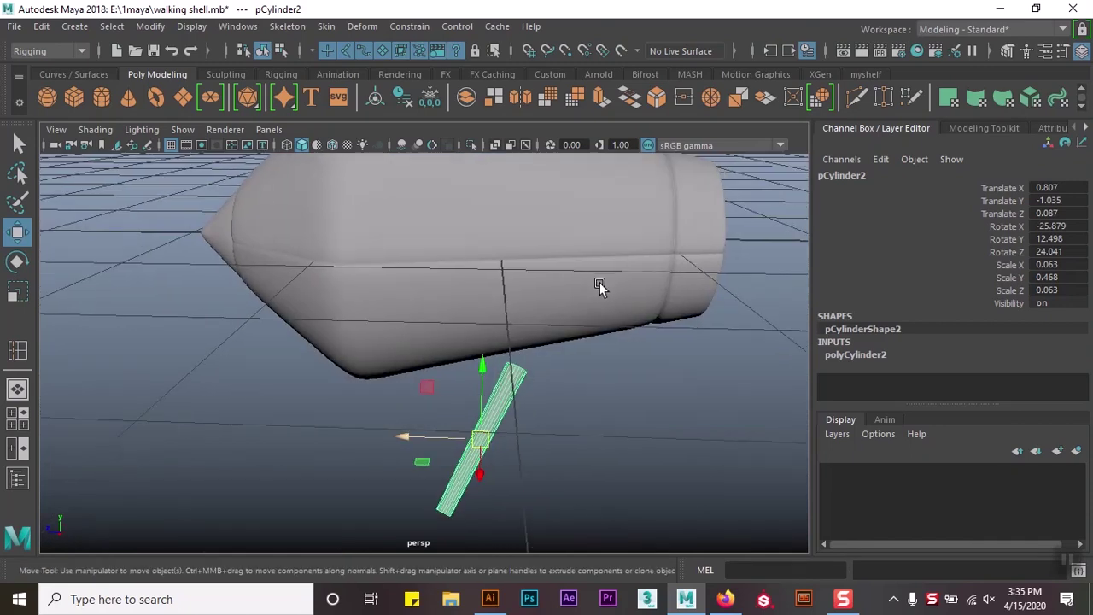
# - Nudge the leg down slightly under the shell, then reselect and frame it
pyautogui.press('space')
pyautogui.press('space')
pyautogui.moveTo(504, 375)
pyautogui.mouseDown()
pyautogui.moveTo(478, 401)
pyautogui.moveTo(465, 396)
pyautogui.mouseUp()
pyautogui.press('space')
pyautogui.press('space')
pyautogui.press('4')
pyautogui.press('space')
pyautogui.press('space')
pyautogui.press('space')
pyautogui.press('space')
pyautogui.press('5')
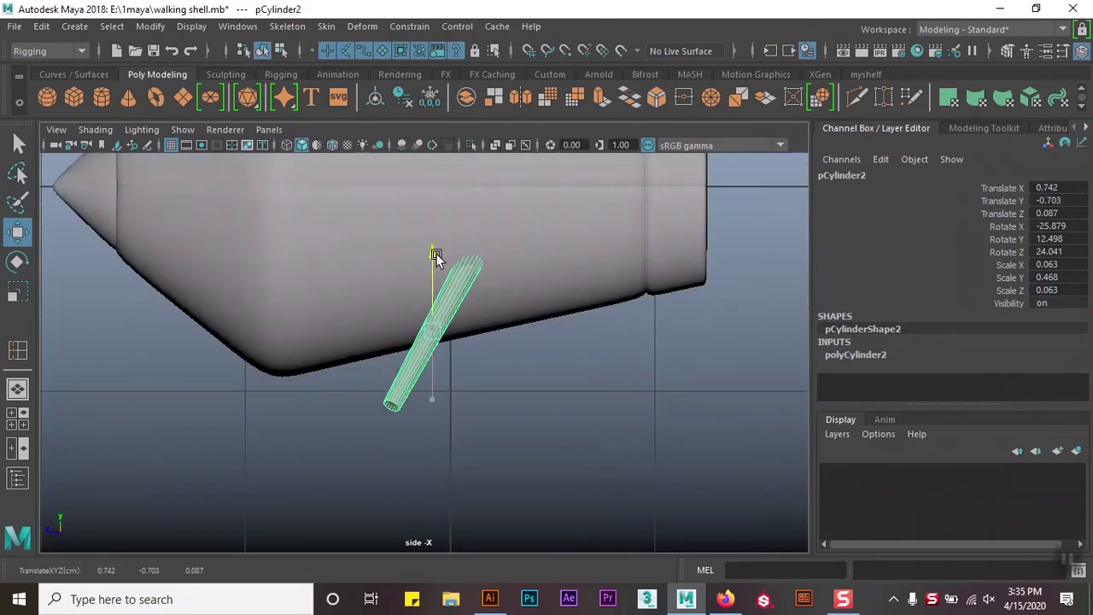
pyautogui.moveTo(435, 256); pyautogui.dragTo(436, 266)
pyautogui.press('space')
pyautogui.press('space')
pyautogui.keyDown('alt'); pyautogui.moveTo(616, 328); pyautogui.dragTo(452, 325); pyautogui.keyUp('alt')
pyautogui.click(451, 325)
pyautogui.press('f')
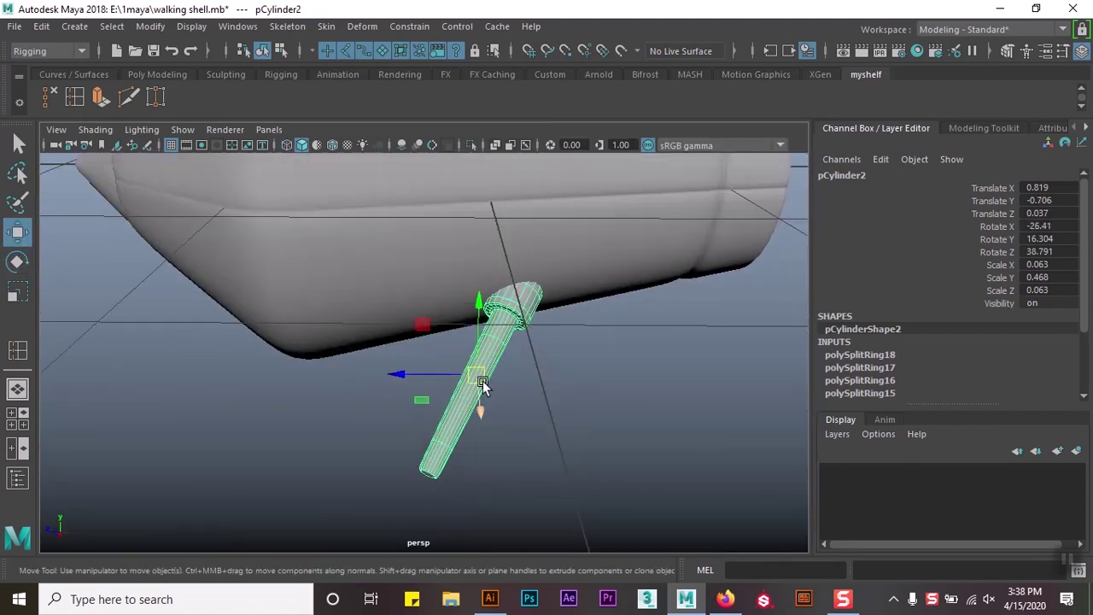
# - Extrude the leg's bottom face downward to lengthen it
pyautogui.click(390, 413)
pyautogui.hotkey('ctrl', 'e')
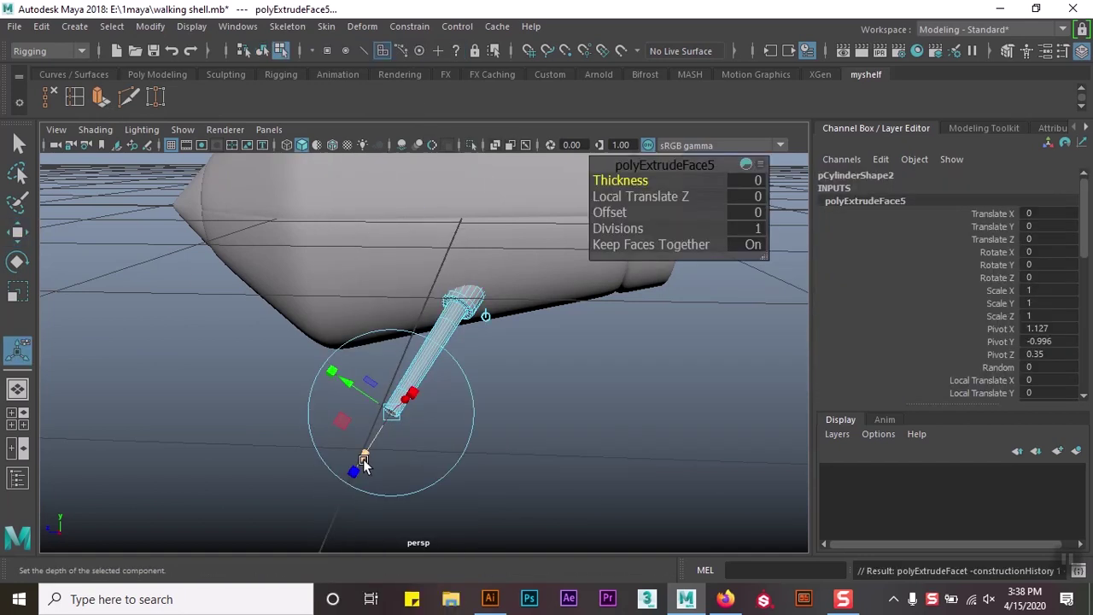
pyautogui.moveTo(364, 461); pyautogui.dragTo(354, 401)
pyautogui.press('space')
# - Move the extruded end sideways to bend a knee into the leg
pyautogui.press('space')
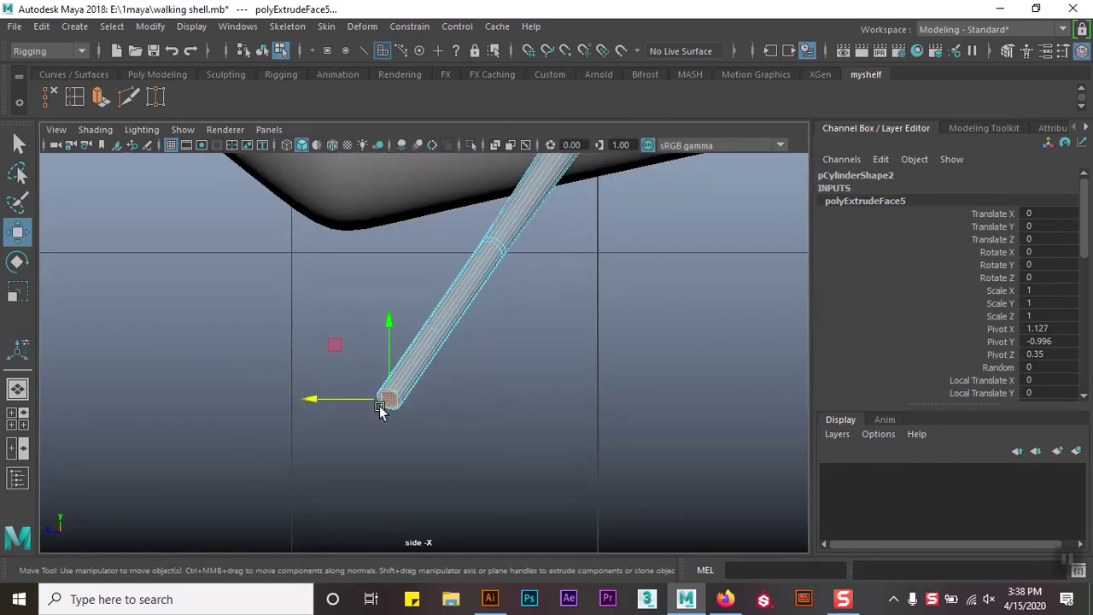
pyautogui.press('w')
pyautogui.press('space')
pyautogui.moveTo(589, 401); pyautogui.dragTo(627, 461)
pyautogui.press('space')
pyautogui.press('space')
pyautogui.press('space')
pyautogui.keyDown('alt'); pyautogui.moveTo(496, 339); pyautogui.dragTo(373, 372); pyautogui.keyUp('alt')
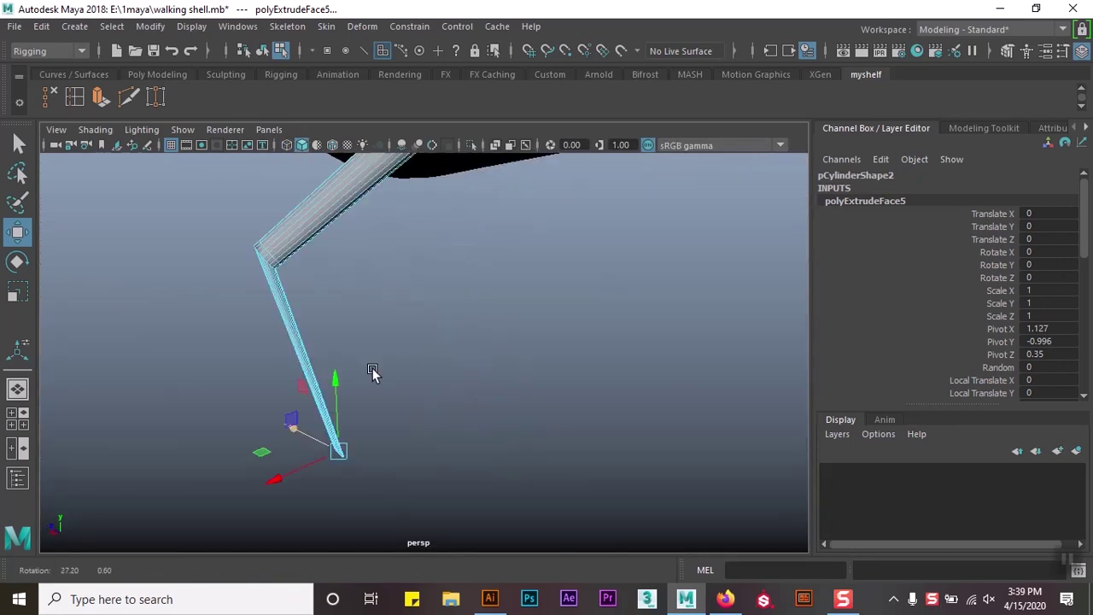
pyautogui.keyDown('alt'); pyautogui.moveTo(163, 444); pyautogui.dragTo(308, 290); pyautogui.keyUp('alt')
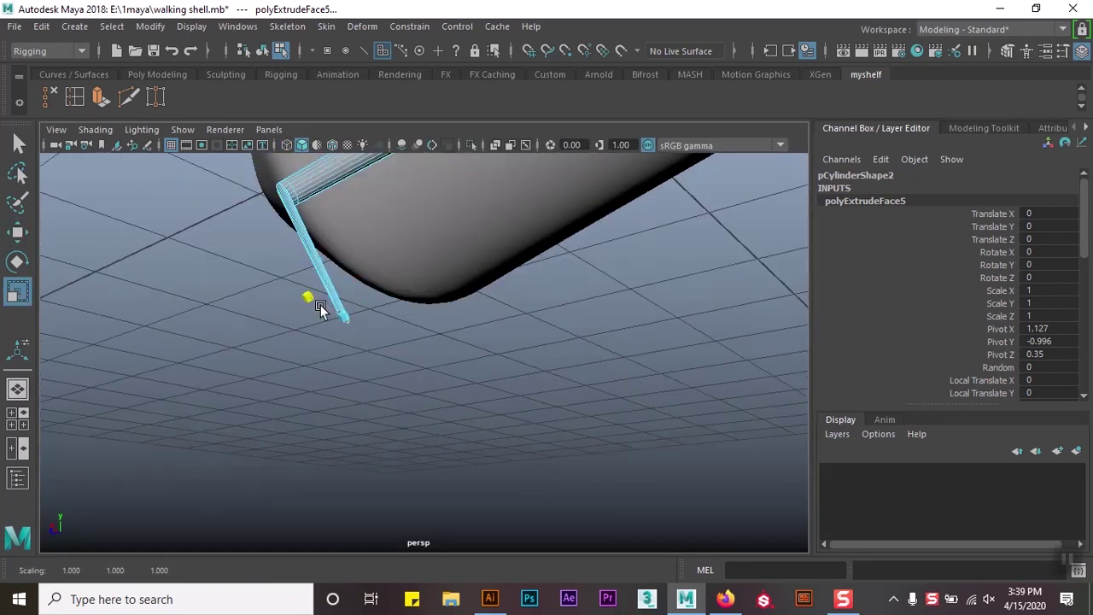
pyautogui.moveTo(234, 294)
pyautogui.keyDown('alt'); pyautogui.mouseDown()
pyautogui.moveTo(475, 332)
pyautogui.moveTo(459, 408)
pyautogui.moveTo(639, 376)
pyautogui.moveTo(624, 317)
pyautogui.moveTo(614, 346)
pyautogui.moveTo(400, 413)
pyautogui.moveTo(580, 418)
pyautogui.moveTo(483, 458)
pyautogui.mouseUp(); pyautogui.keyUp('alt')
pyautogui.press('w')
# - Create a polygon sphere and position it on the leg as the knee joint
pyautogui.click(73, 75)
pyautogui.click(157, 75)
pyautogui.click(47, 97)
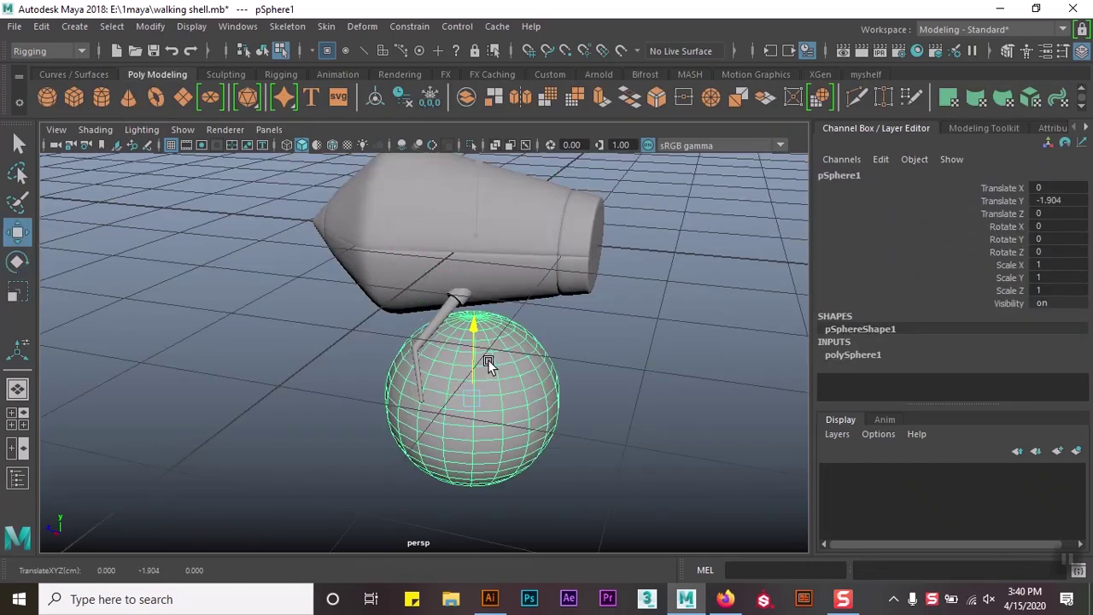
pyautogui.press('space')
pyautogui.moveTo(426, 370); pyautogui.dragTo(568, 353)
pyautogui.press('w')
pyautogui.press('space')
pyautogui.moveTo(329, 325); pyautogui.dragTo(451, 249)
pyautogui.press('space')
pyautogui.scroll(3, 547, 337)
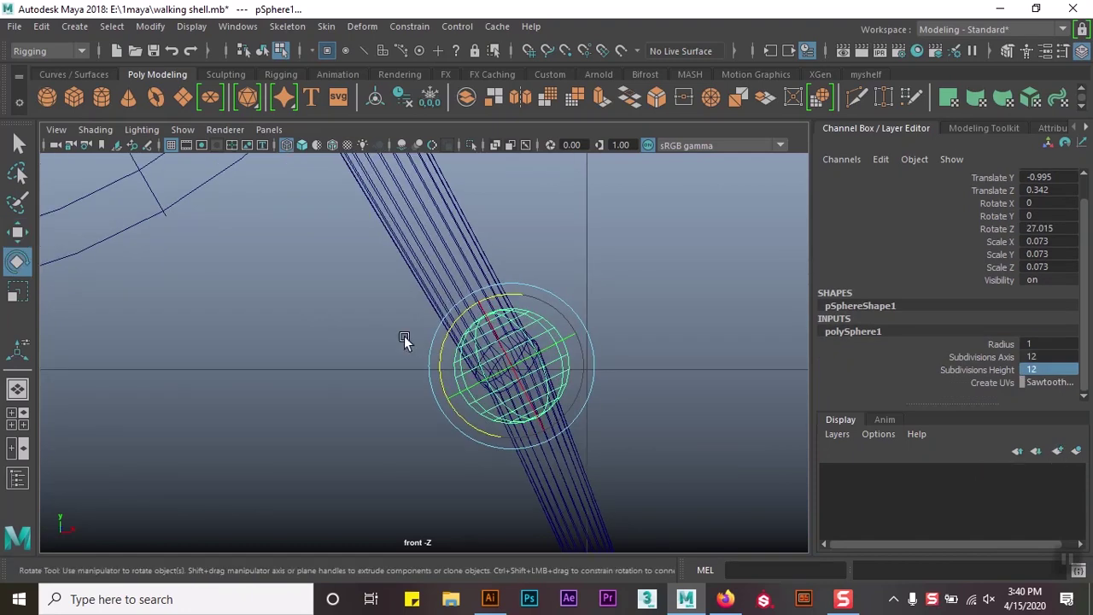
pyautogui.press('space')
pyautogui.moveTo(427, 171); pyautogui.dragTo(500, 134, button='right')
# - Add an edge loop near the bottom of the lower leg cylinder
pyautogui.click(453, 439)
pyautogui.press('f')
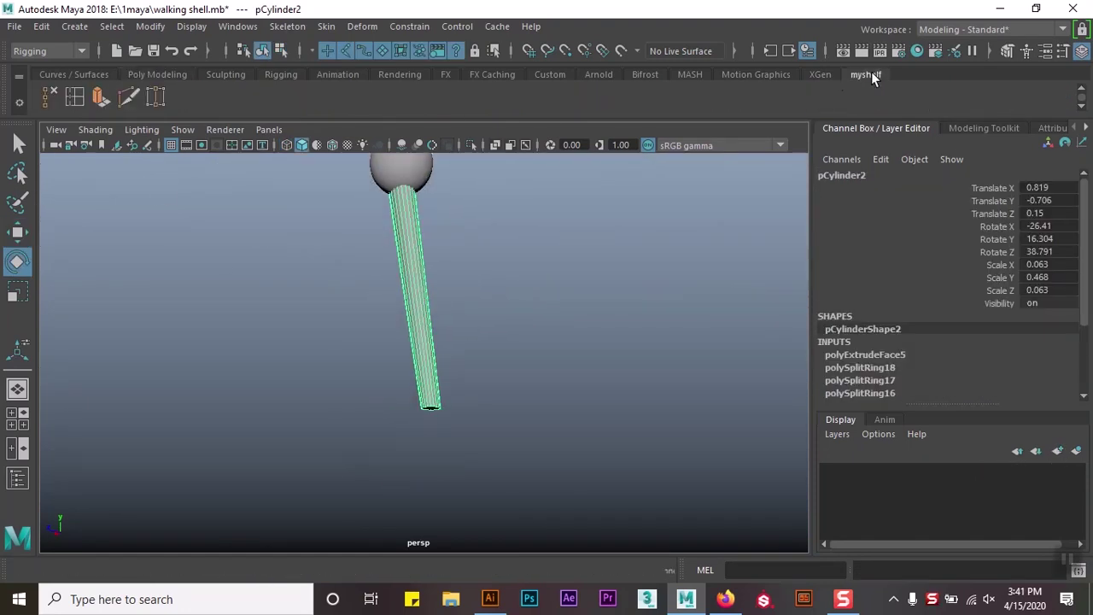
pyautogui.click(431, 406)
pyautogui.press('w')
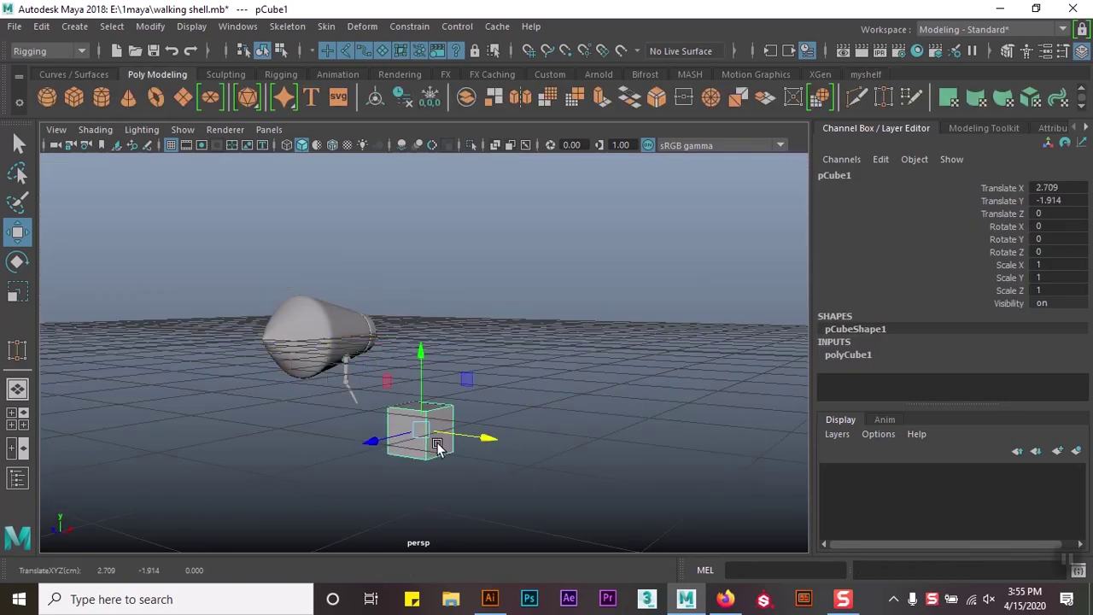
pyautogui.press('space')
pyautogui.press('space')
# - Add a cube for the foot and frame it in the perspective view
pyautogui.press('F9')
pyautogui.click(399, 368)
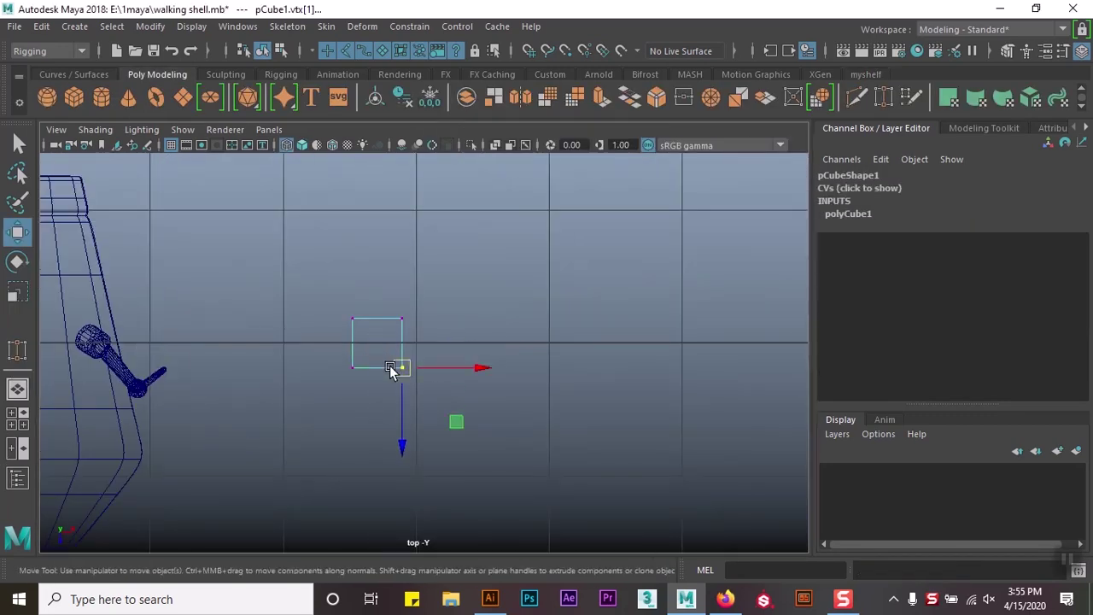
pyautogui.press('space')
pyautogui.press('space')
pyautogui.moveTo(444, 214); pyautogui.dragTo(513, 200, button='right')
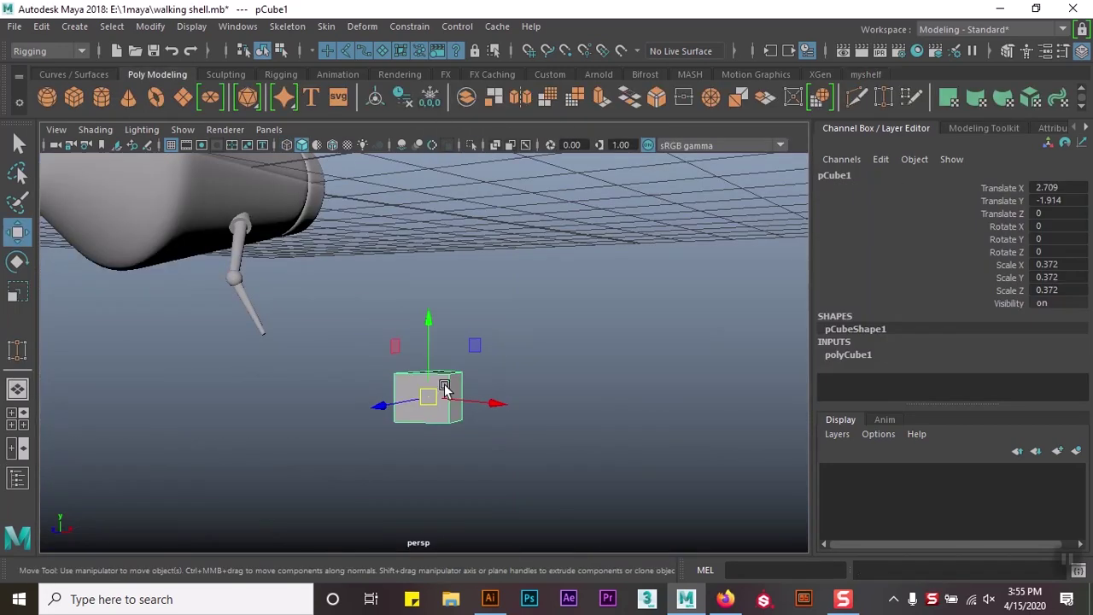
pyautogui.press('f')
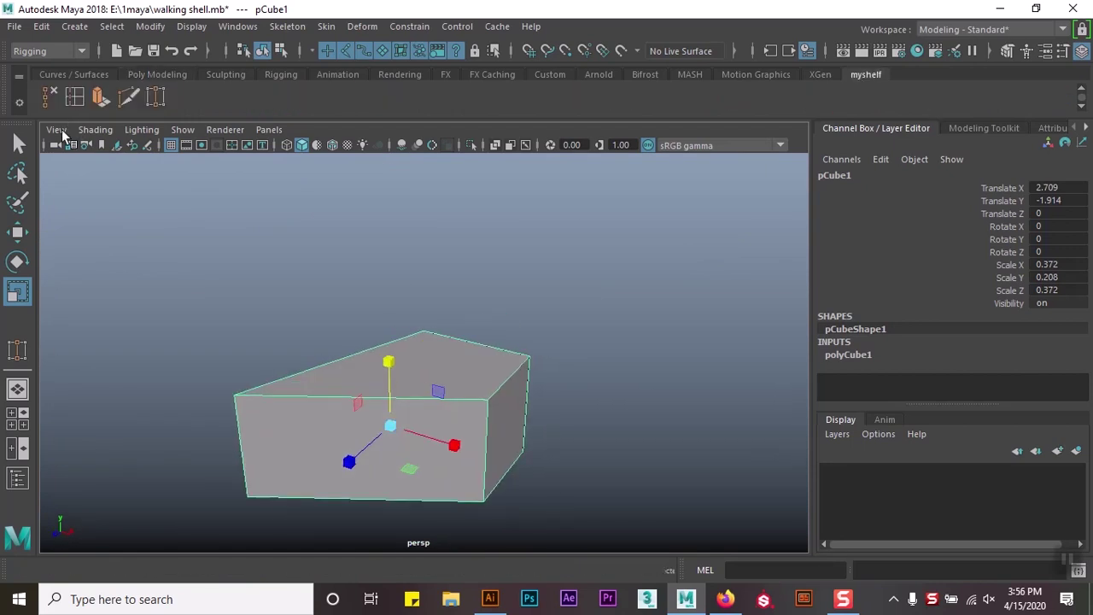
pyautogui.press('g')
pyautogui.click(493, 467)
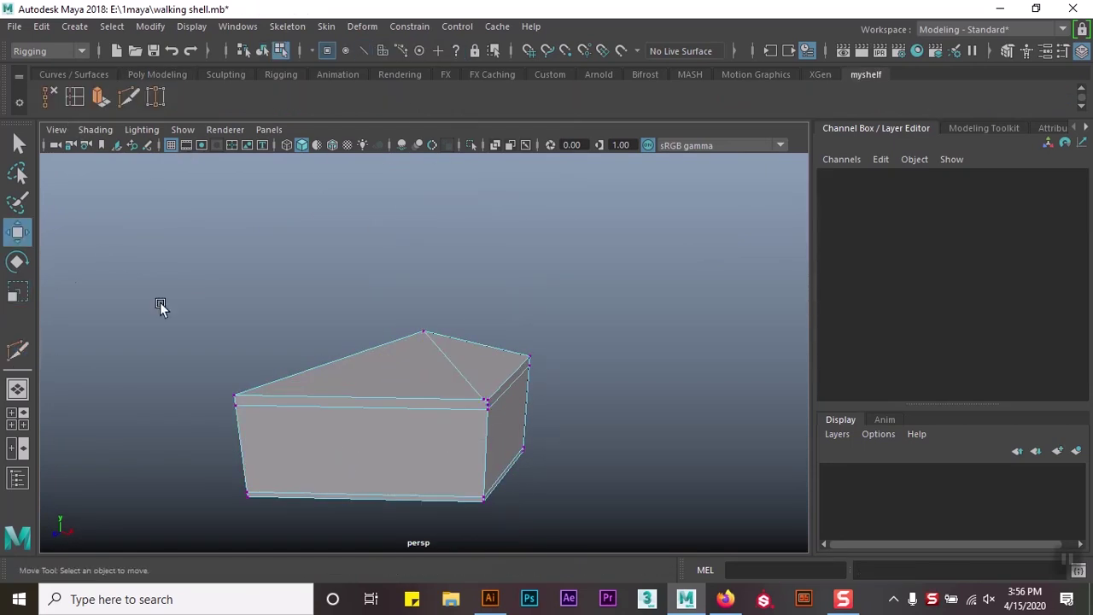
# - Cut across the box's top face and insert an edge loop across its upper band
pyautogui.hotkey('ctrl', 'a')
pyautogui.click(378, 334)
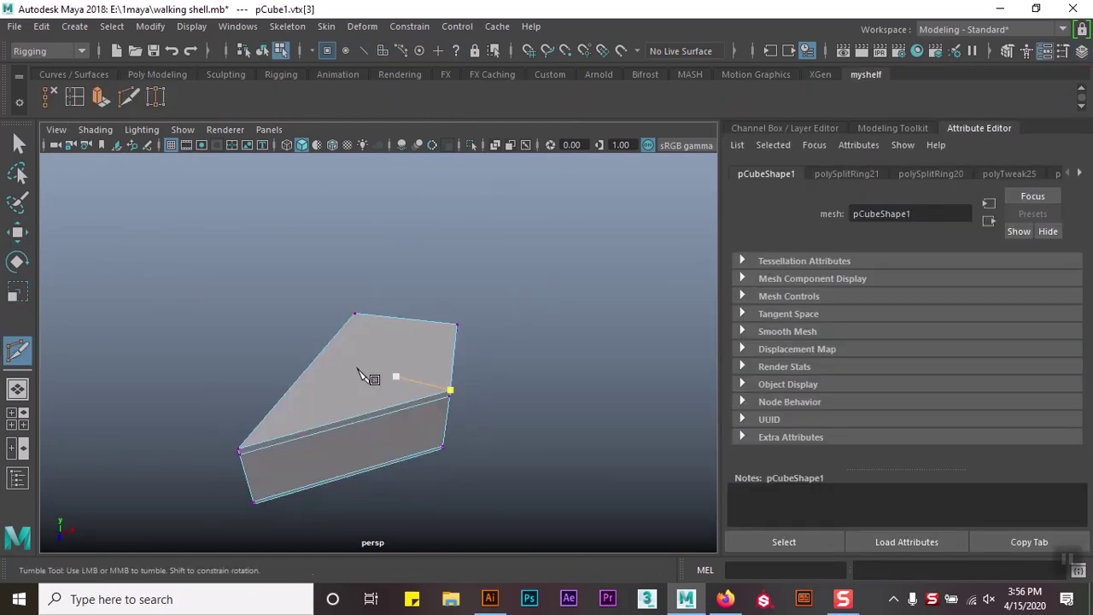
pyautogui.press('Escape')
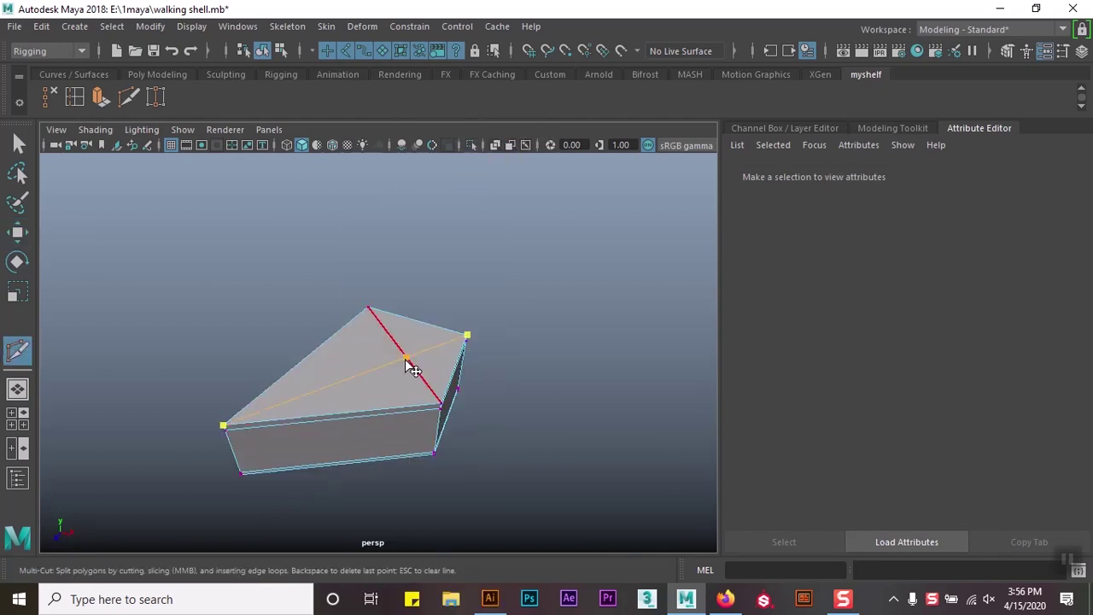
pyautogui.press('F8')
pyautogui.keyDown('alt'); pyautogui.moveTo(311, 341); pyautogui.dragTo(575, 300); pyautogui.keyUp('alt')
pyautogui.scroll(3, 336, 320)
pyautogui.press('g')
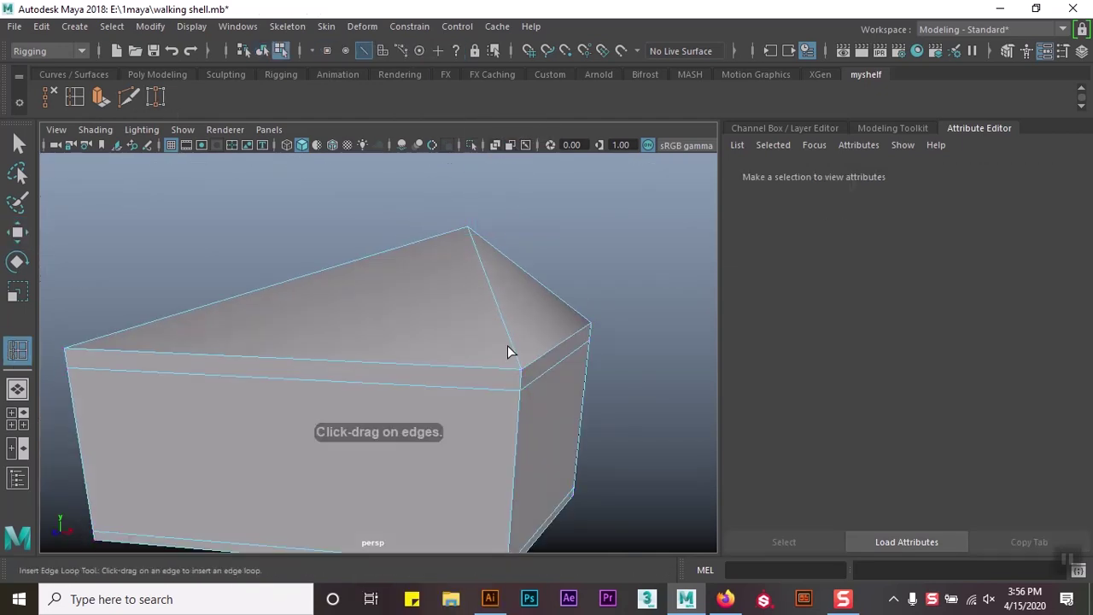
pyautogui.moveTo(520, 383); pyautogui.dragTo(463, 362)
# - Frame the new edge loop, then select the box's roof vertices
pyautogui.moveTo(342, 333); pyautogui.dragTo(450, 397)
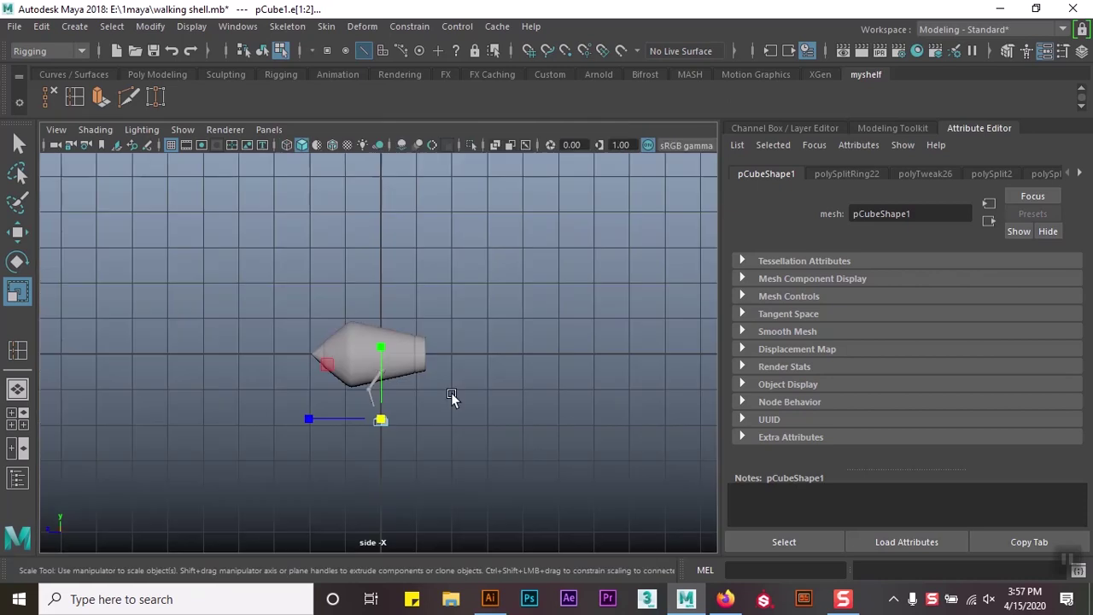
pyautogui.press('f')
pyautogui.scroll(-3, 369, 369)
pyautogui.moveTo(381, 158); pyautogui.dragTo(418, 314, button='right')
pyautogui.press('g')
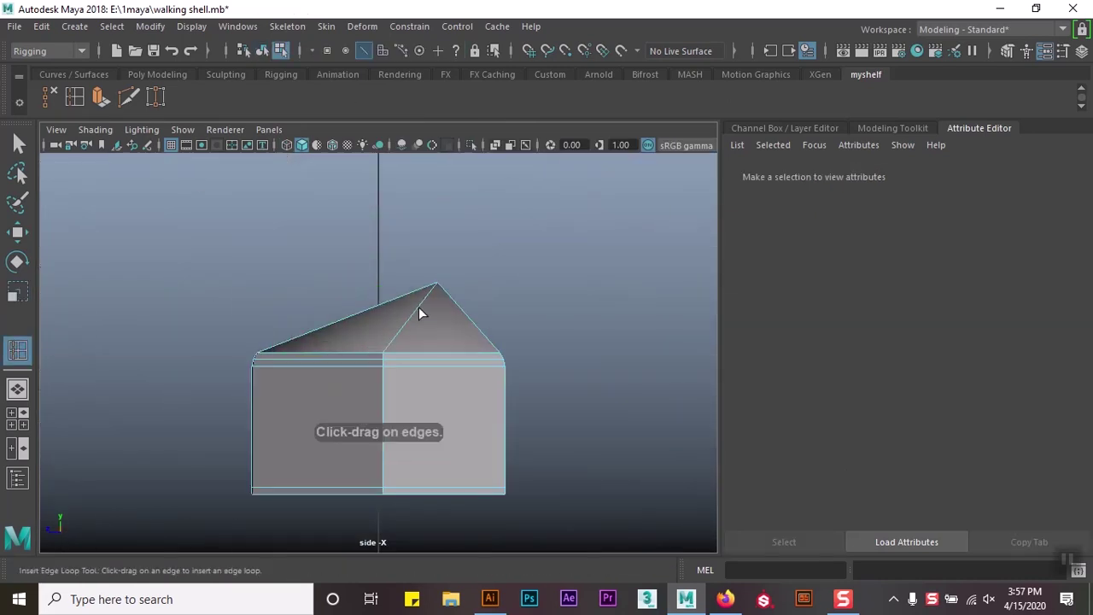
pyautogui.press('w')
pyautogui.click(431, 314)
pyautogui.press('4')
pyautogui.press('5')
pyautogui.scroll(-5, 369, 365)
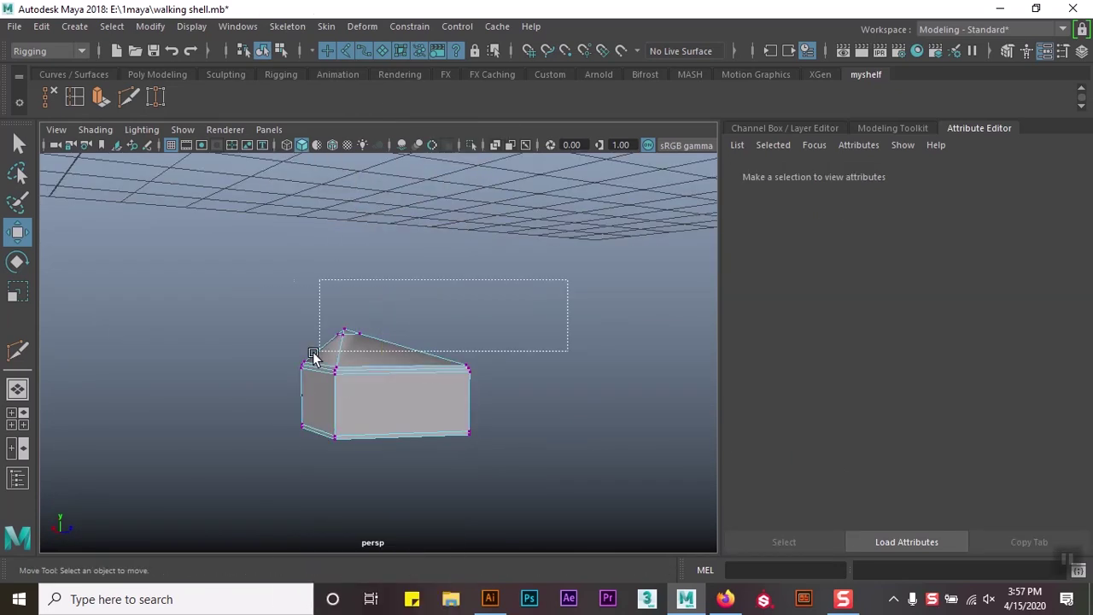
pyautogui.moveTo(312, 354); pyautogui.dragTo(313, 355)
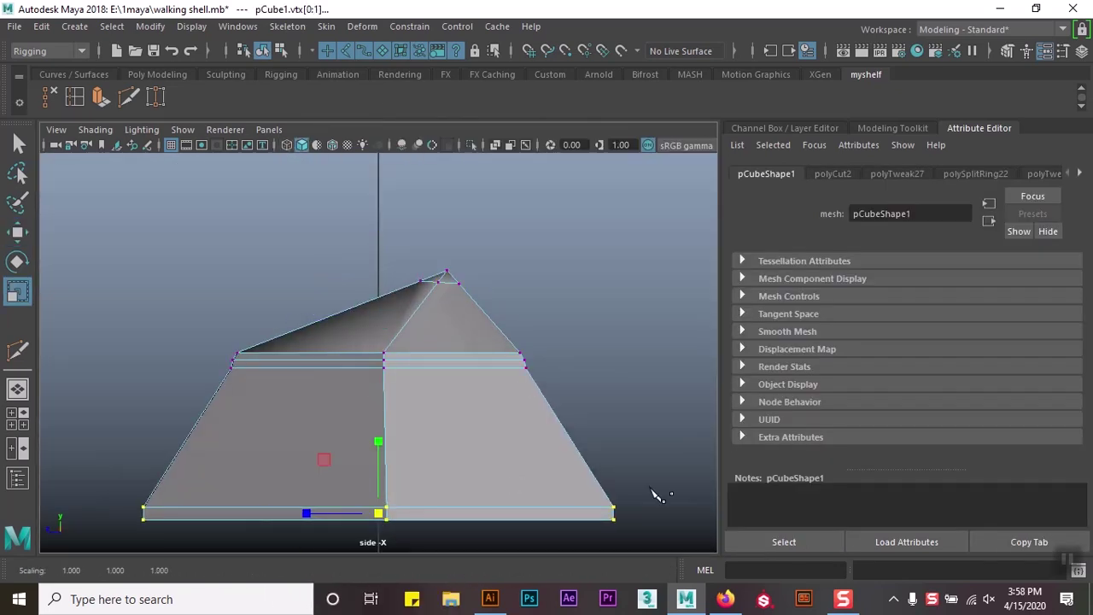
# - Select the foot's bottom edge and add another edge loop to it
pyautogui.click(651, 493)
pyautogui.scroll(1, 507, 259)
pyautogui.doubleClick(550, 370)
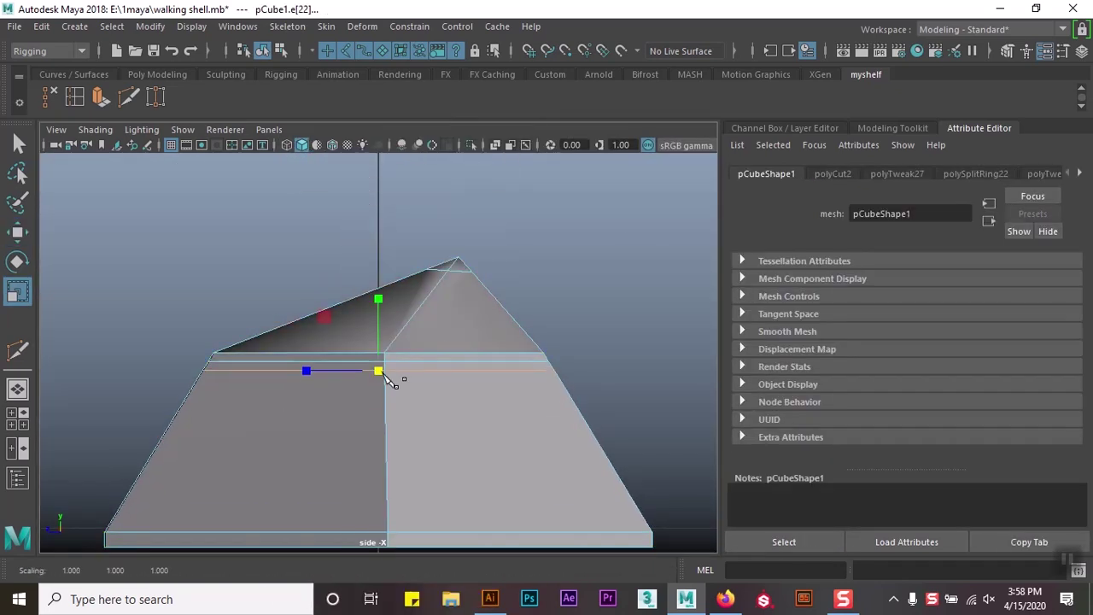
pyautogui.keyDown('alt'); pyautogui.moveTo(476, 341); pyautogui.dragTo(115, 455); pyautogui.keyUp('alt')
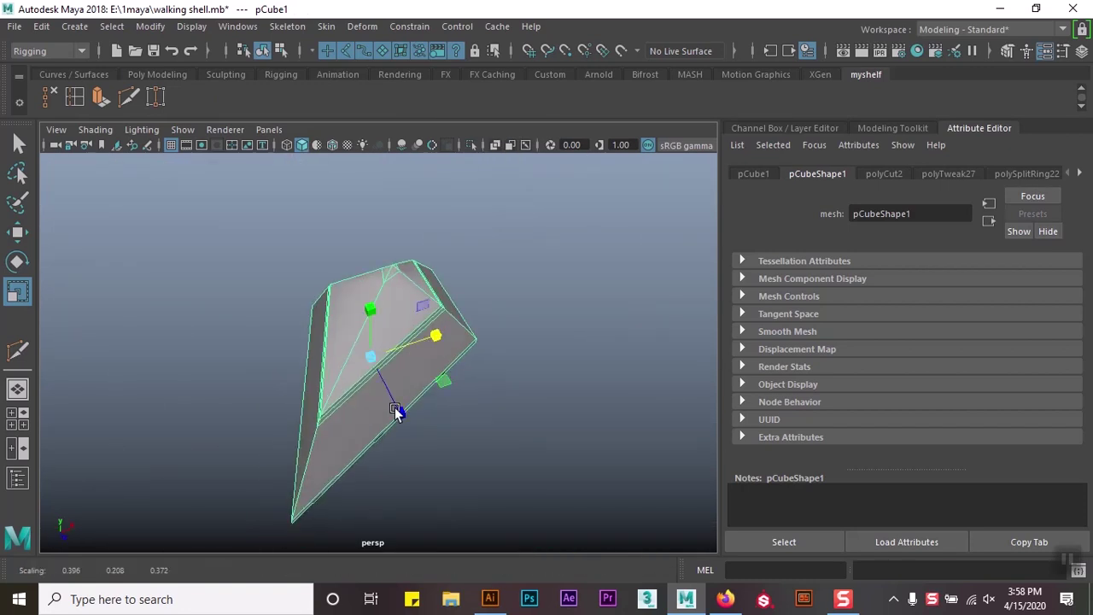
pyautogui.press('w')
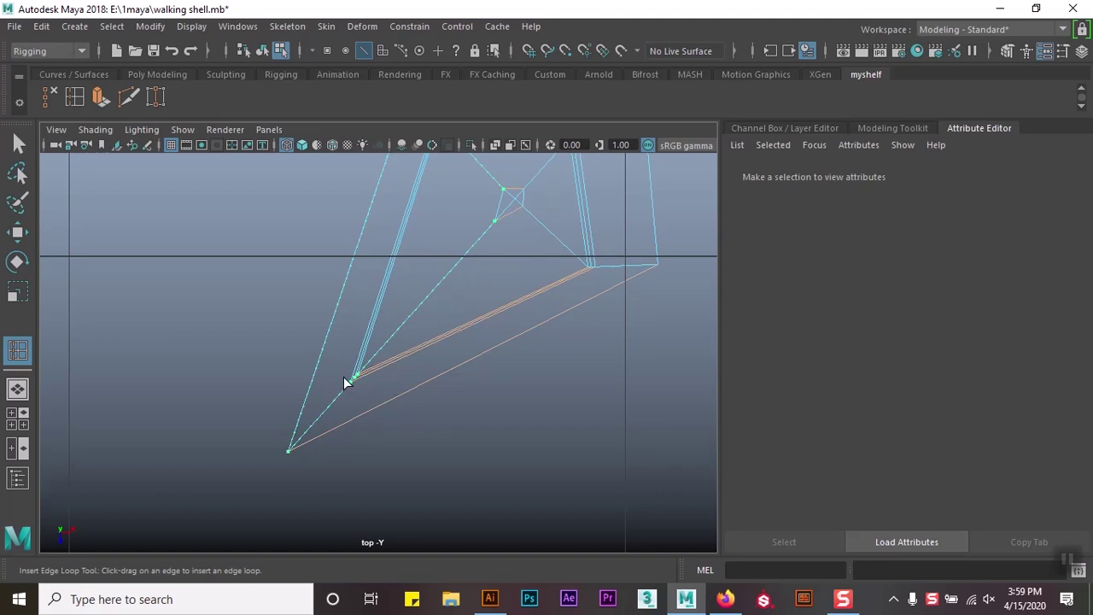
pyautogui.click(350, 377)
# - Scale the foot's top vertices down to narrow its peak
pyautogui.press('space')
pyautogui.press('space')
pyautogui.moveTo(569, 337)
pyautogui.keyDown('alt'); pyautogui.mouseDown()
pyautogui.moveTo(412, 490)
pyautogui.moveTo(362, 396)
pyautogui.mouseUp(); pyautogui.keyUp('alt')
pyautogui.press('w')
pyautogui.press('F9')
pyautogui.moveTo(453, 323)
pyautogui.mouseDown()
pyautogui.moveTo(415, 353)
pyautogui.moveTo(382, 345)
pyautogui.mouseUp()
pyautogui.press('r')
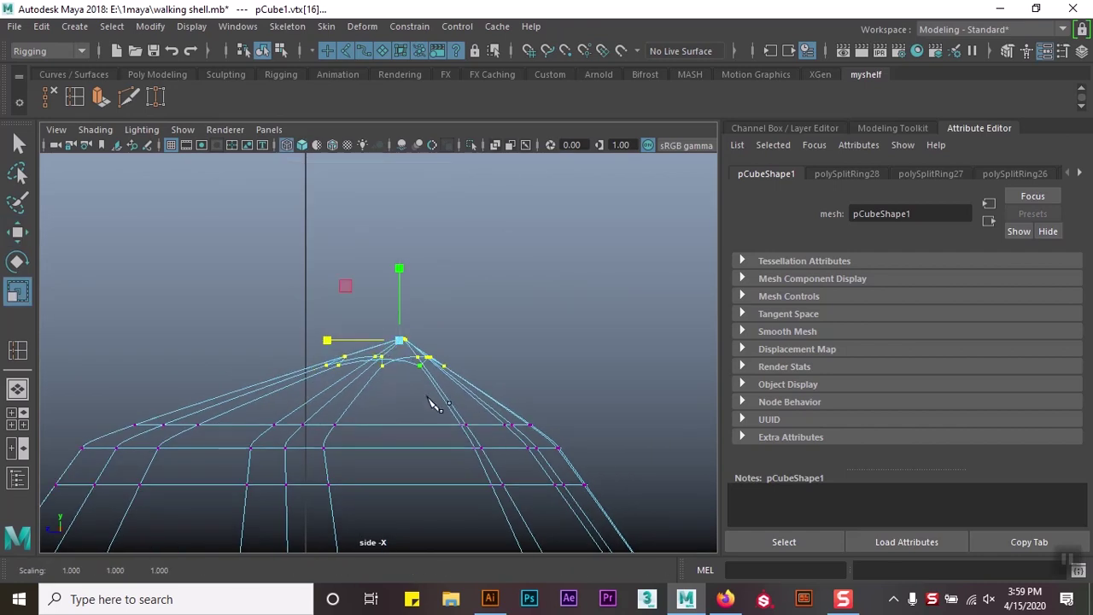
pyautogui.moveTo(247, 428); pyautogui.dragTo(249, 424)
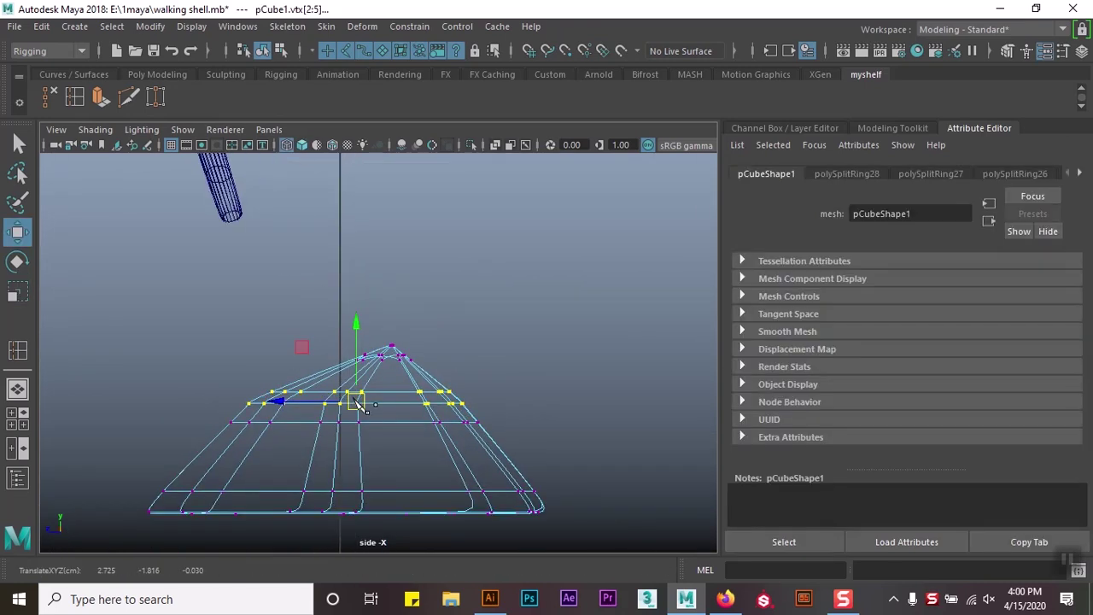
# - Leave vertex editing and check the tapered foot from several views
pyautogui.click(17, 350)
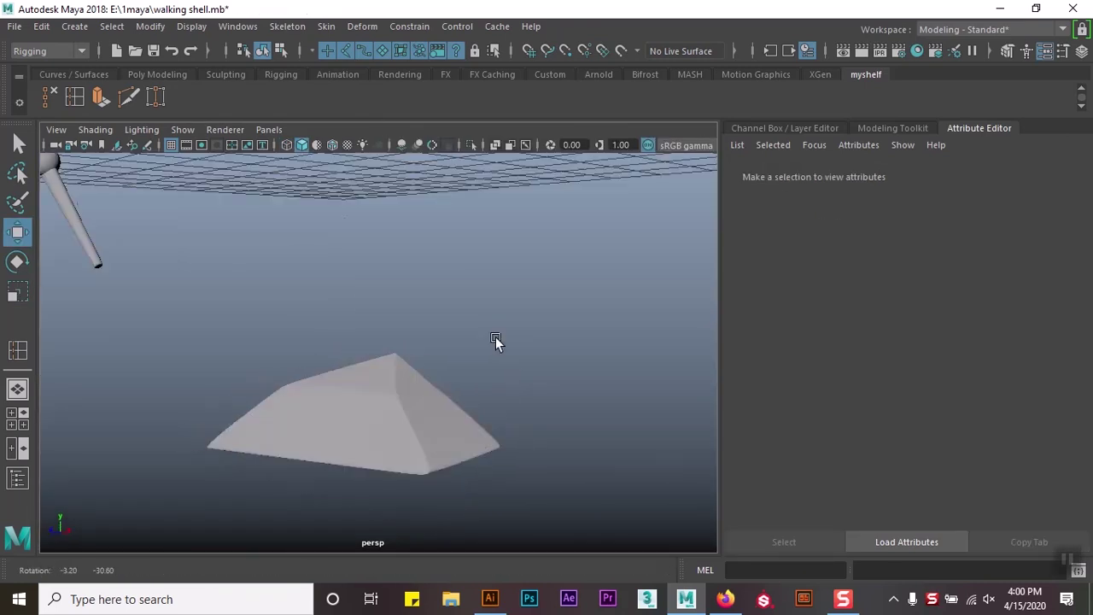
pyautogui.press('w')
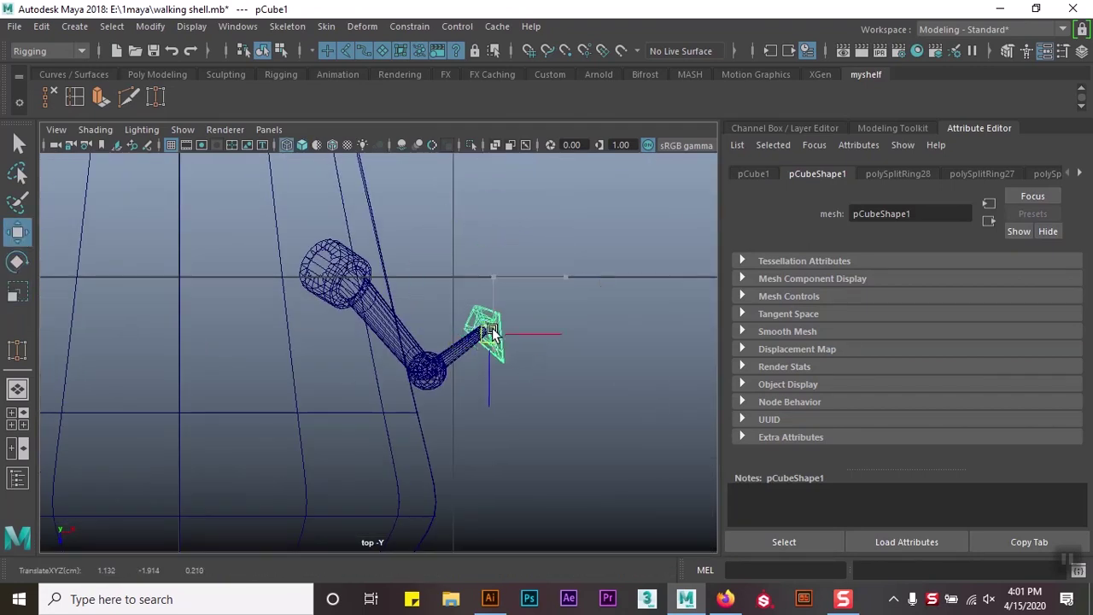
pyautogui.press('space')
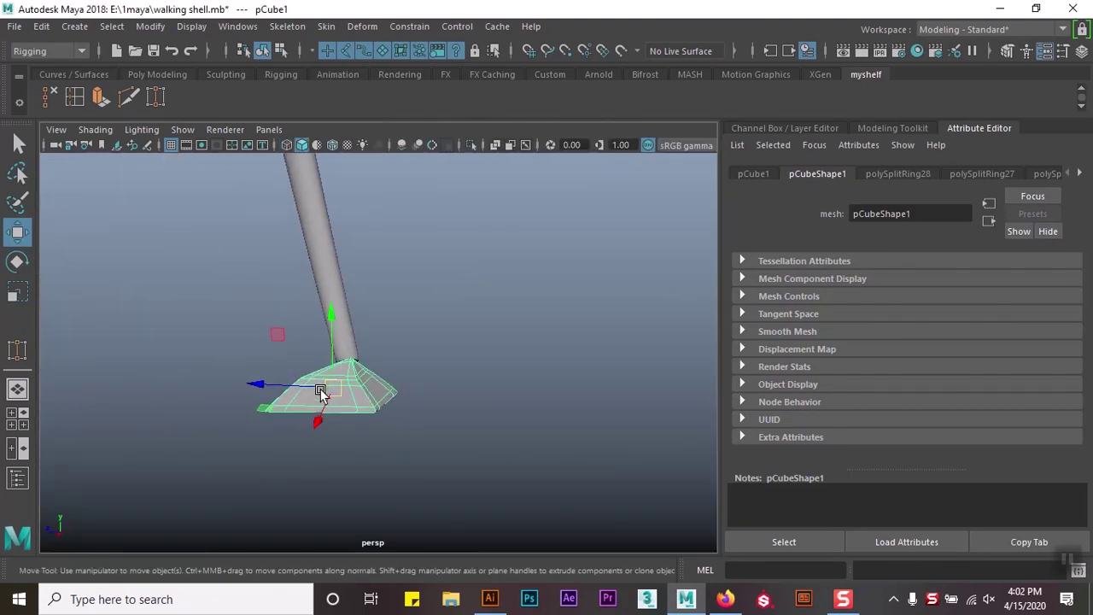
pyautogui.keyDown('alt'); pyautogui.moveTo(320, 390); pyautogui.dragTo(276, 373); pyautogui.keyUp('alt')
pyautogui.press('space')
pyautogui.press('space')
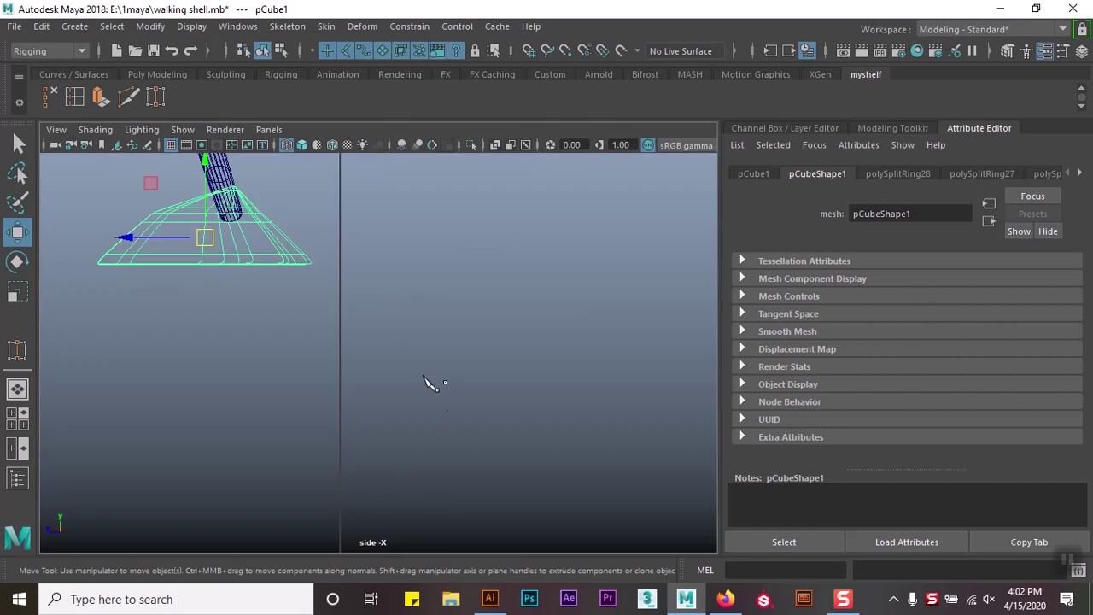
pyautogui.press('space')
pyautogui.press('space')
pyautogui.keyDown('alt'); pyautogui.moveTo(402, 410); pyautogui.dragTo(311, 477); pyautogui.keyUp('alt')
pyautogui.press('space')
pyautogui.press('space')
pyautogui.press('space')
pyautogui.press('space')
pyautogui.moveTo(470, 239)
pyautogui.keyDown('alt'); pyautogui.mouseDown()
pyautogui.moveTo(595, 237)
pyautogui.moveTo(111, 538)
pyautogui.moveTo(437, 378)
pyautogui.moveTo(361, 415)
pyautogui.moveTo(463, 433)
pyautogui.moveTo(468, 381)
pyautogui.moveTo(376, 415)
pyautogui.moveTo(362, 368)
pyautogui.moveTo(334, 431)
pyautogui.moveTo(398, 476)
pyautogui.moveTo(413, 326)
pyautogui.mouseUp(); pyautogui.keyUp('alt')
# - Select the foot piece and centre its pivot with Modify > Center Pivot
pyautogui.click(464, 433)
pyautogui.click(375, 415)
pyautogui.click(379, 417)
pyautogui.click(151, 26)
pyautogui.click(202, 143)
pyautogui.click(361, 368)
pyautogui.click(333, 432)
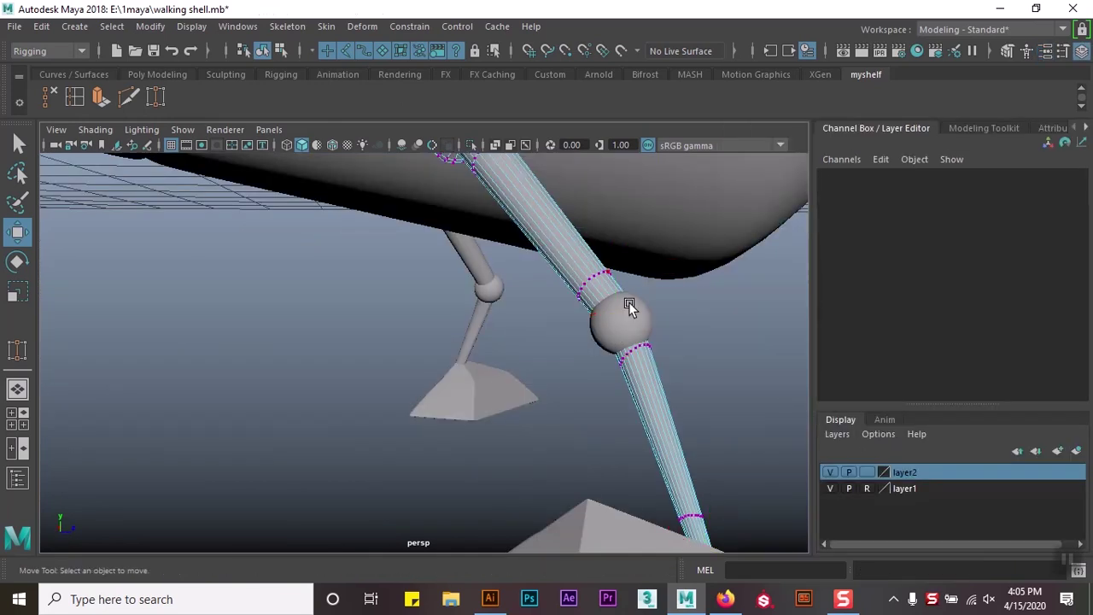
# - Select the knee vertex ring on the lower leg and scale it up
pyautogui.click(630, 306)
pyautogui.moveTo(617, 341)
pyautogui.keyDown('alt'); pyautogui.mouseDown()
pyautogui.moveTo(561, 373)
pyautogui.moveTo(590, 456)
pyautogui.moveTo(619, 410)
pyautogui.moveTo(489, 410)
pyautogui.moveTo(636, 259)
pyautogui.moveTo(635, 389)
pyautogui.mouseUp(); pyautogui.keyUp('alt')
pyautogui.click(647, 257)
pyautogui.moveTo(634, 390)
pyautogui.mouseDown()
pyautogui.moveTo(484, 461)
pyautogui.moveTo(676, 377)
pyautogui.moveTo(478, 282)
pyautogui.moveTo(584, 409)
pyautogui.moveTo(581, 383)
pyautogui.moveTo(549, 383)
pyautogui.moveTo(541, 349)
pyautogui.moveTo(452, 444)
pyautogui.moveTo(435, 341)
pyautogui.mouseUp()
pyautogui.press('r')
pyautogui.press('w')
# - Restore shaded display and orbit to show the walker's body
pyautogui.press('4')
pyautogui.press('q')
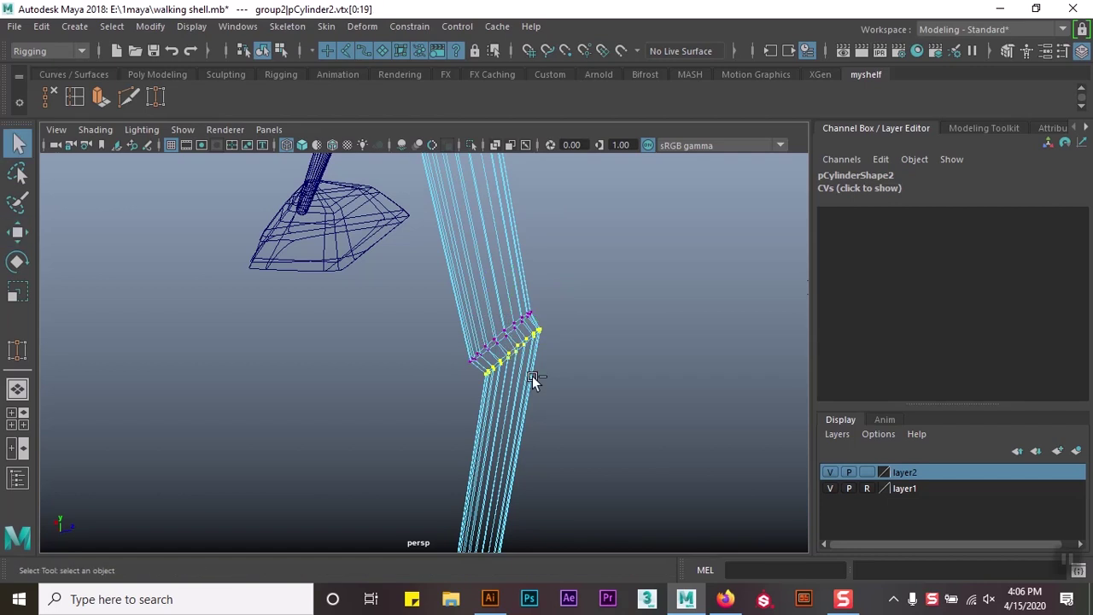
pyautogui.press('F8')
pyautogui.press('5')
pyautogui.moveTo(646, 297)
pyautogui.keyDown('alt'); pyautogui.mouseDown()
pyautogui.moveTo(442, 341)
pyautogui.moveTo(489, 293)
pyautogui.moveTo(463, 244)
pyautogui.moveTo(532, 330)
pyautogui.moveTo(439, 239)
pyautogui.moveTo(427, 406)
pyautogui.moveTo(240, 253)
pyautogui.moveTo(559, 310)
pyautogui.mouseUp(); pyautogui.keyUp('alt')
pyautogui.press('F8')
pyautogui.press('r')
# - Select the knee sphere and foot to check them, then deselect everything
pyautogui.click(546, 303)
pyautogui.press('w')
pyautogui.click(418, 436)
pyautogui.moveTo(418, 436)
pyautogui.keyDown('alt'); pyautogui.mouseDown()
pyautogui.moveTo(519, 420)
pyautogui.moveTo(532, 369)
pyautogui.moveTo(366, 398)
pyautogui.moveTo(718, 416)
pyautogui.moveTo(280, 414)
pyautogui.moveTo(337, 413)
pyautogui.moveTo(382, 384)
pyautogui.moveTo(369, 386)
pyautogui.mouseUp(); pyautogui.keyUp('alt')
pyautogui.press('e')
pyautogui.click(718, 417)
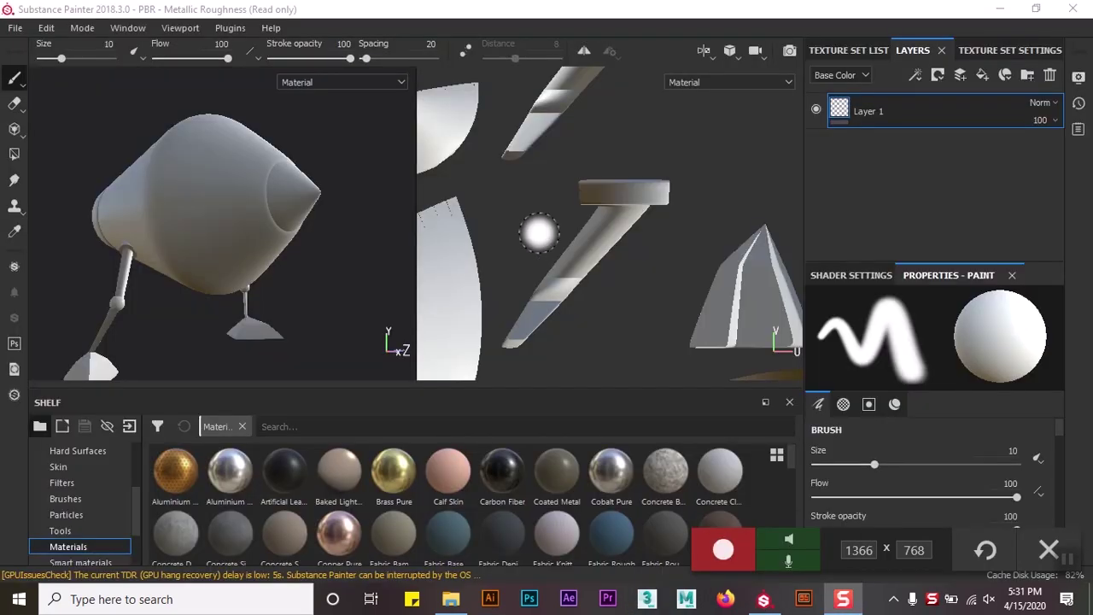
# - In Substance Painter, replace the paint layer with a Fill layer and pick its base colour
pyautogui.click(1050, 75)
pyautogui.click(982, 75)
pyautogui.click(929, 486)
pyautogui.click(1008, 440)
# - Set Fill layer 1's base colour to yellow and add a mask to it
pyautogui.moveTo(973, 359); pyautogui.dragTo(986, 354)
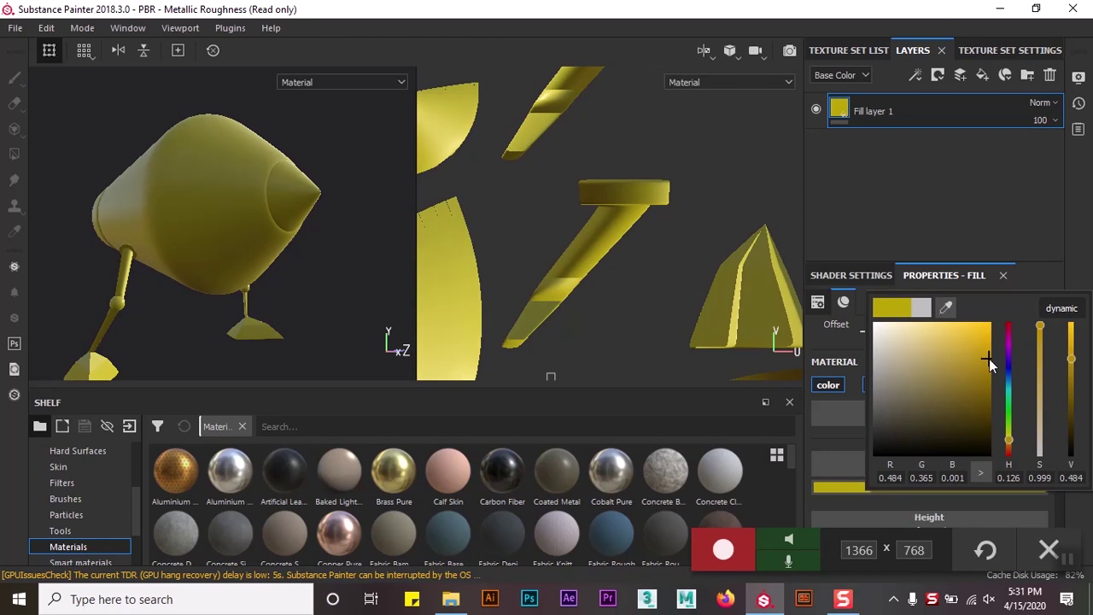
pyautogui.rightClick(897, 111)
pyautogui.click(917, 10)
pyautogui.scroll(-3, 532, 252)
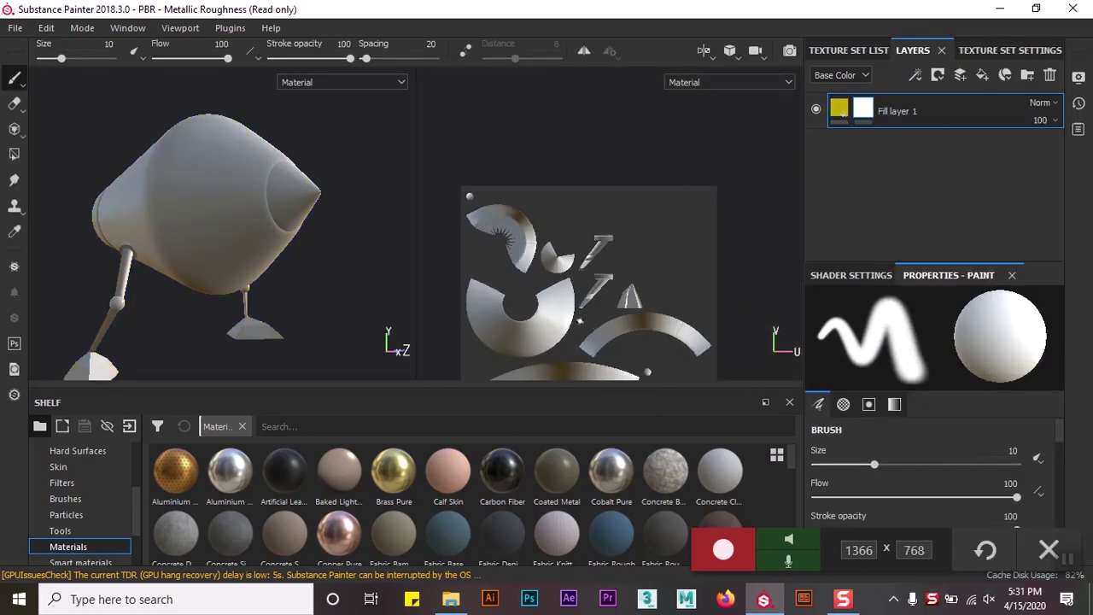
pyautogui.scroll(5, 532, 252)
# - Polygon-fill the grey UV faces on the curved band yellow
pyautogui.press('4')
pyautogui.moveTo(461, 178); pyautogui.dragTo(628, 373)
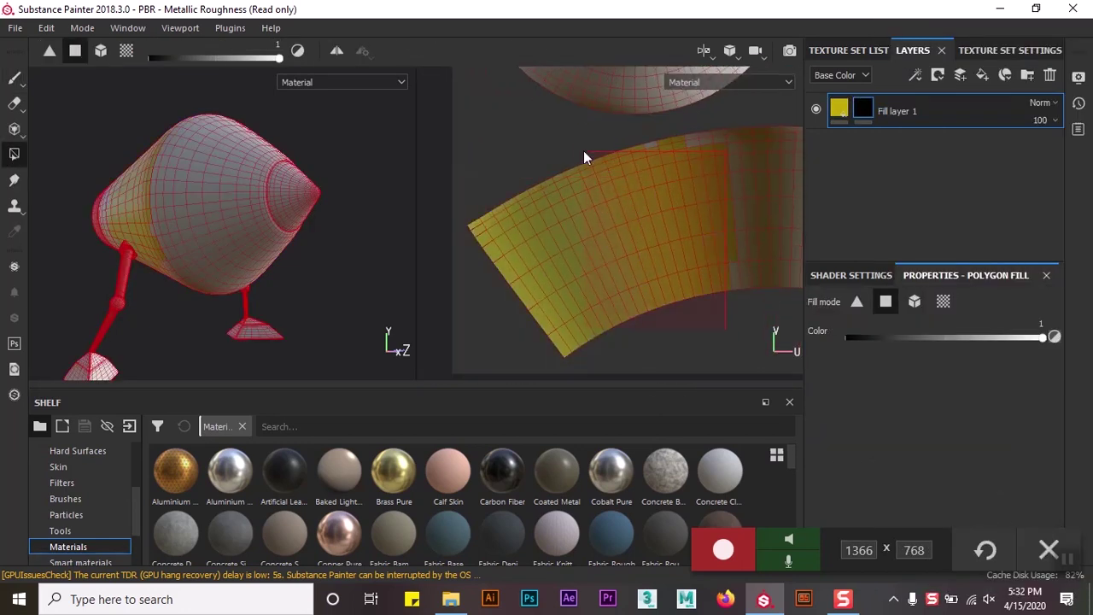
pyautogui.scroll(-2, 611, 222)
pyautogui.scroll(-2, 577, 153)
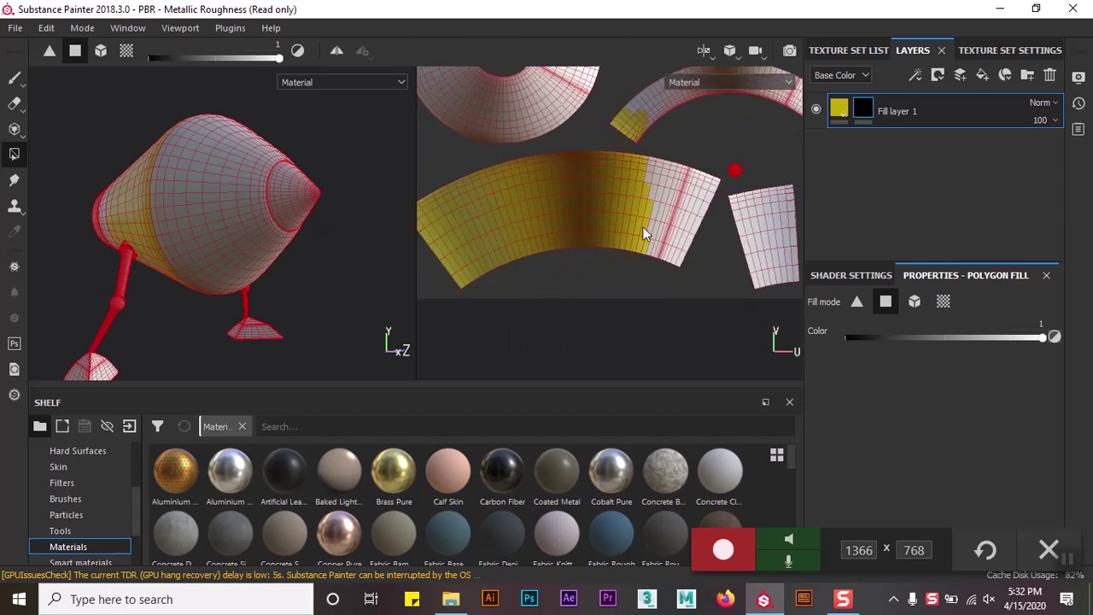
pyautogui.moveTo(642, 226); pyautogui.dragTo(715, 169)
pyautogui.scroll(3, 674, 239)
pyautogui.scroll(-2, 598, 222)
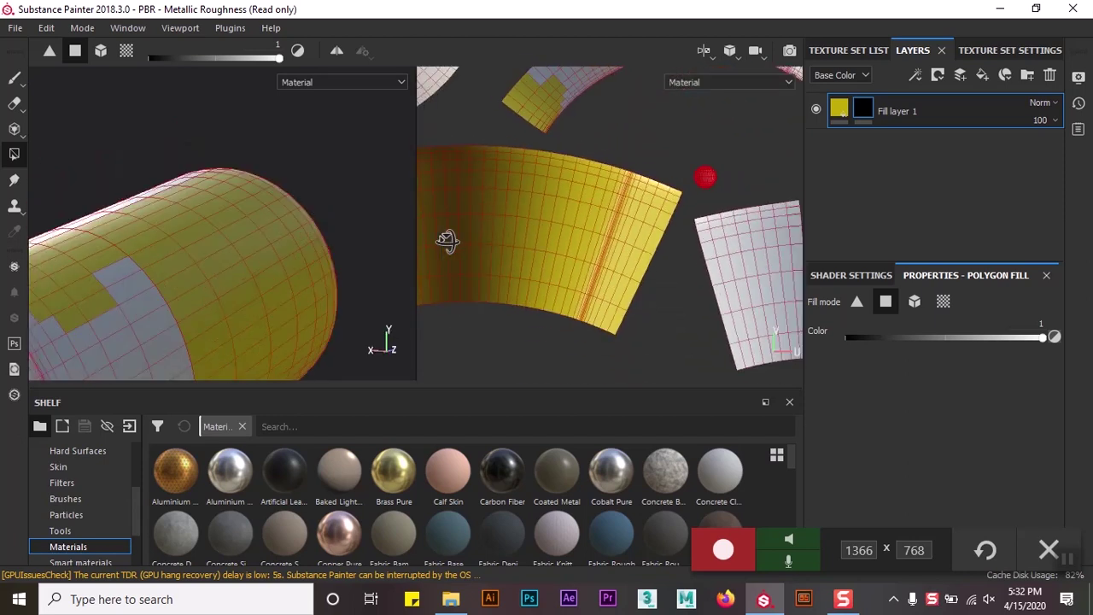
pyautogui.scroll(-3, 558, 213)
pyautogui.scroll(4, 546, 285)
pyautogui.moveTo(628, 122); pyautogui.dragTo(703, 139)
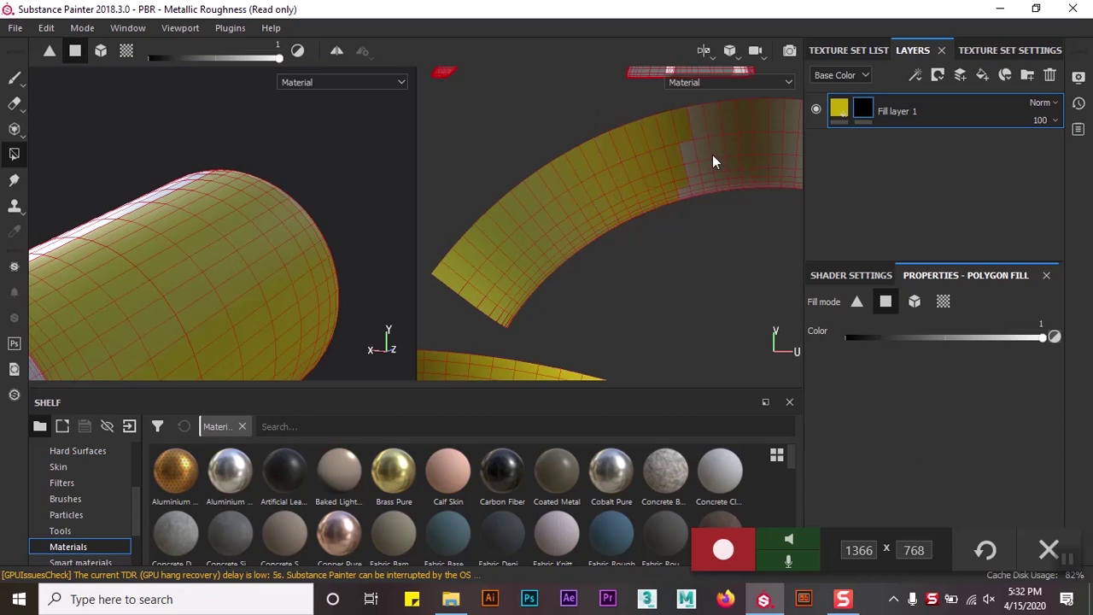
pyautogui.scroll(-2, 688, 227)
pyautogui.scroll(2, 666, 153)
pyautogui.scroll(-1, 598, 222)
# - Orbit to an end-on view and fill the end-cap faces yellow
pyautogui.moveTo(231, 231)
pyautogui.keyDown('alt'); pyautogui.mouseDown()
pyautogui.moveTo(165, 280)
pyautogui.moveTo(225, 244)
pyautogui.mouseUp(); pyautogui.keyUp('alt')
pyautogui.scroll(1, 493, 252)
pyautogui.scroll(-2, 547, 231)
pyautogui.moveTo(612, 213); pyautogui.dragTo(563, 346, button='middle')
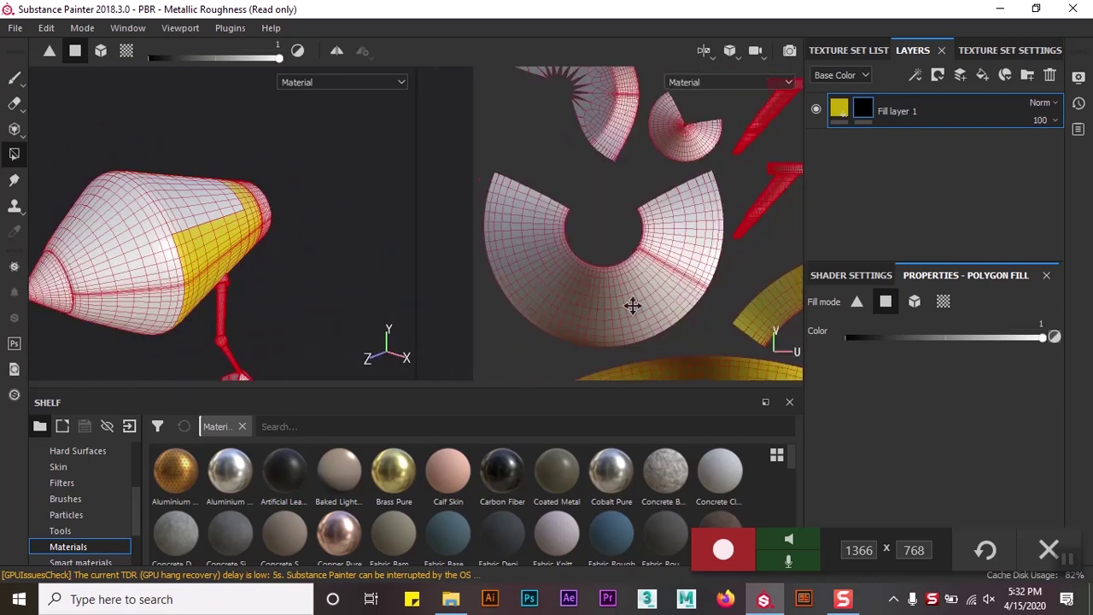
pyautogui.keyDown('alt'); pyautogui.moveTo(171, 248); pyautogui.dragTo(205, 261); pyautogui.keyUp('alt')
pyautogui.moveTo(575, 274); pyautogui.dragTo(676, 216)
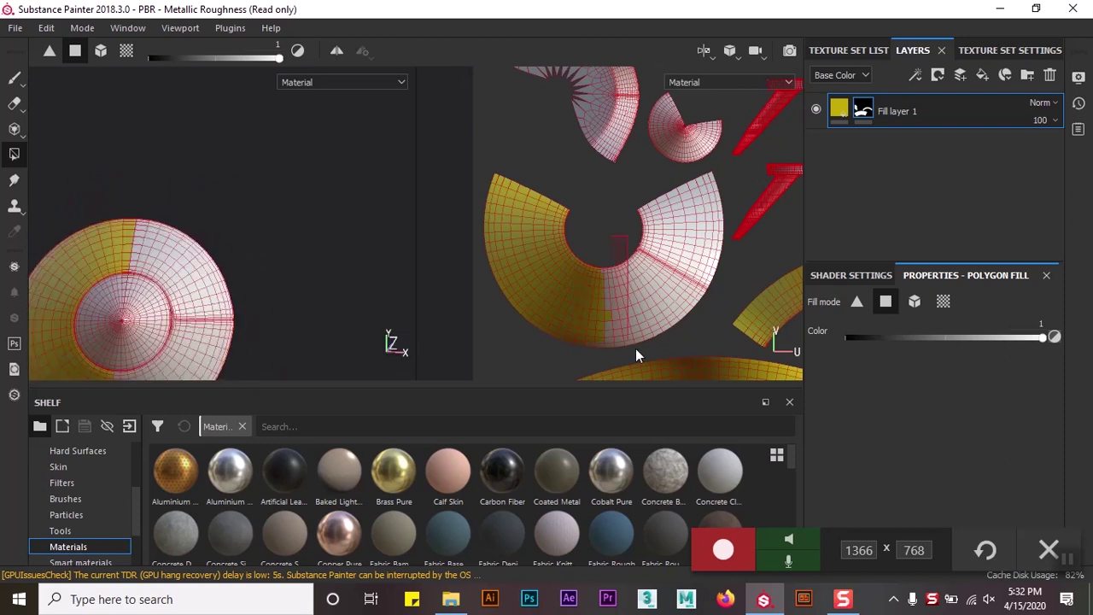
pyautogui.scroll(2, 658, 256)
pyautogui.moveTo(636, 301); pyautogui.dragTo(730, 183)
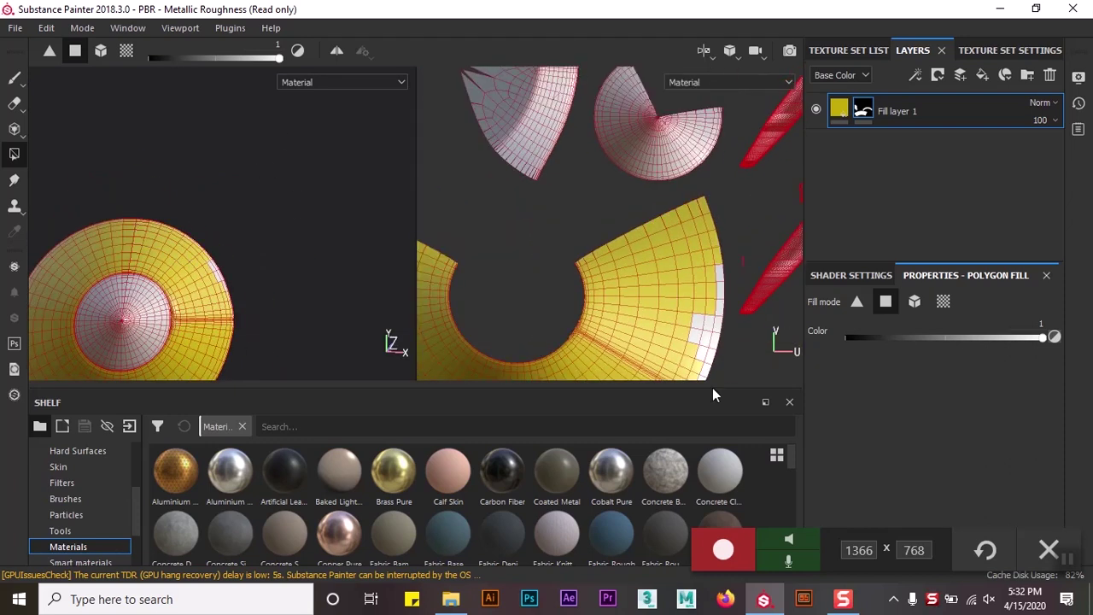
pyautogui.scroll(-1, 722, 309)
pyautogui.scroll(-1, 721, 253)
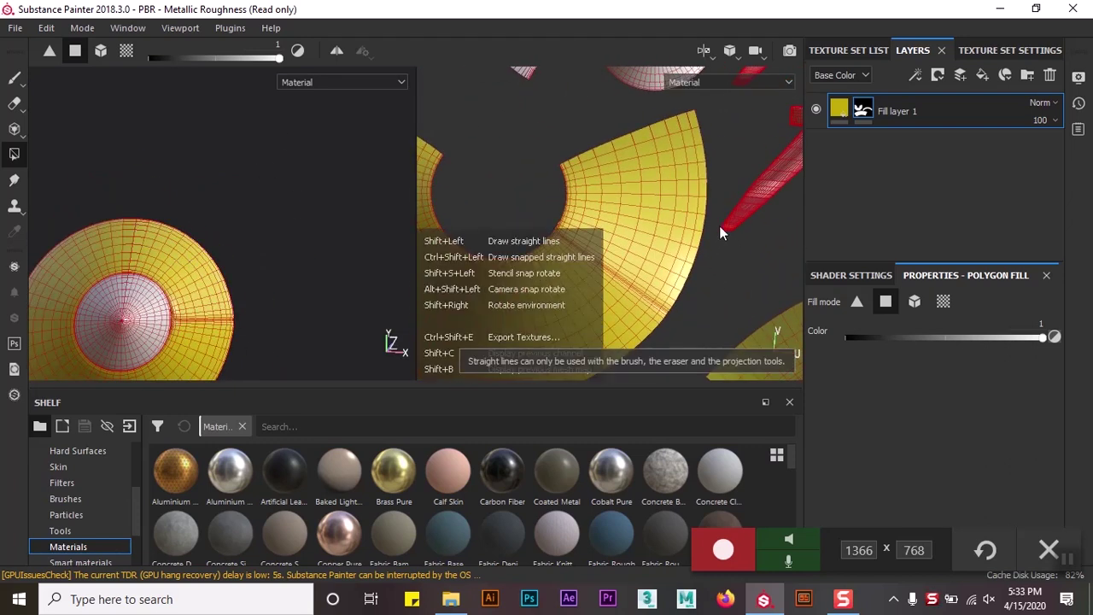
pyautogui.scroll(1, 610, 244)
# - Fill the small quad panel island yellow
pyautogui.moveTo(151, 268)
pyautogui.keyDown('alt'); pyautogui.mouseDown()
pyautogui.moveTo(293, 214)
pyautogui.moveTo(508, 207)
pyautogui.mouseUp(); pyautogui.keyUp('alt')
pyautogui.scroll(-1, 509, 207)
pyautogui.scroll(2, 687, 339)
pyautogui.scroll(-2, 702, 277)
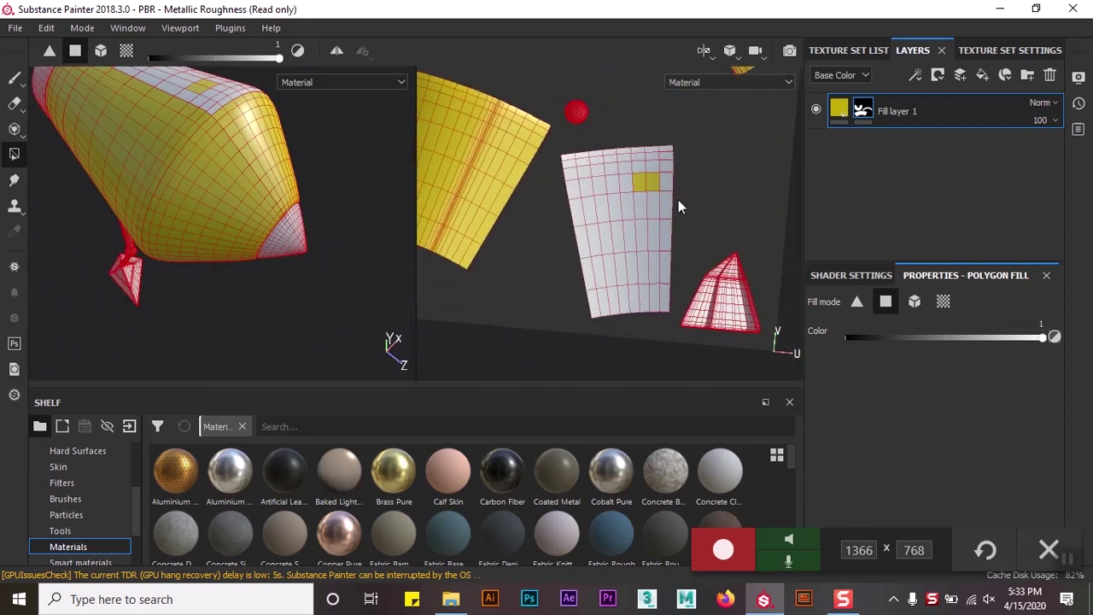
pyautogui.moveTo(680, 128); pyautogui.dragTo(667, 302)
pyautogui.keyDown('alt'); pyautogui.moveTo(224, 205); pyautogui.dragTo(273, 171); pyautogui.keyUp('alt')
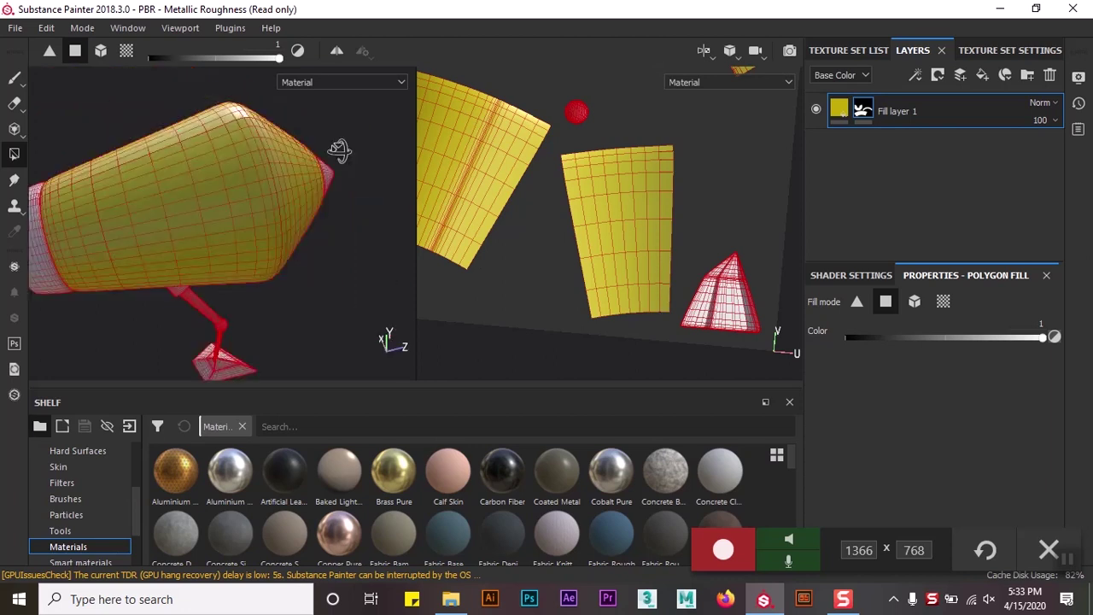
# - Add Fill layer 2 with a dark red base colour and a black mask
pyautogui.click(981, 75)
pyautogui.click(928, 413)
pyautogui.click(956, 388)
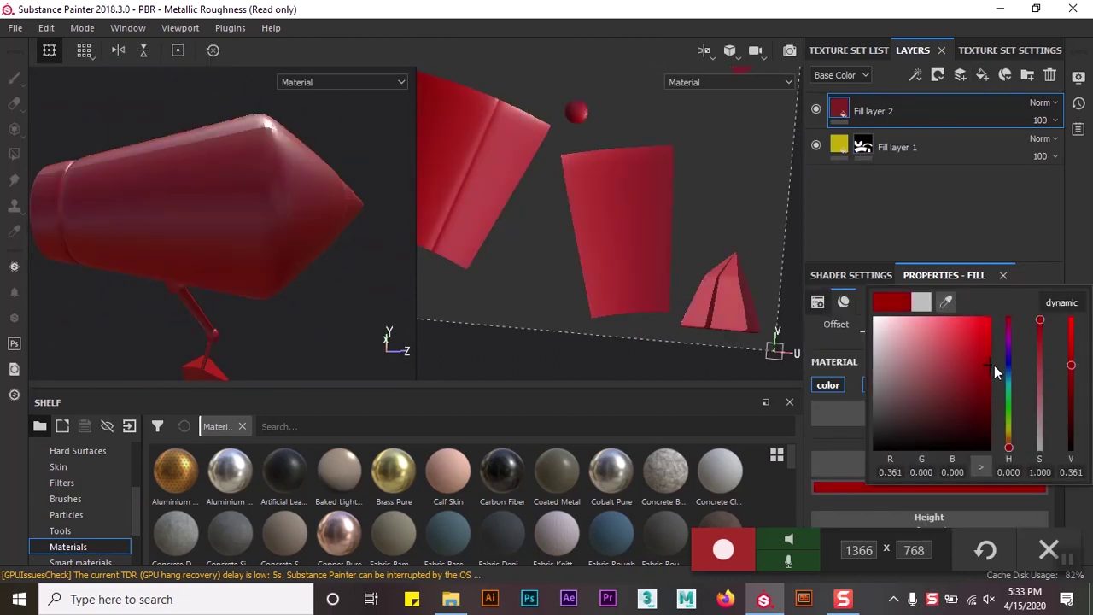
pyautogui.rightClick(878, 113)
pyautogui.click(925, 26)
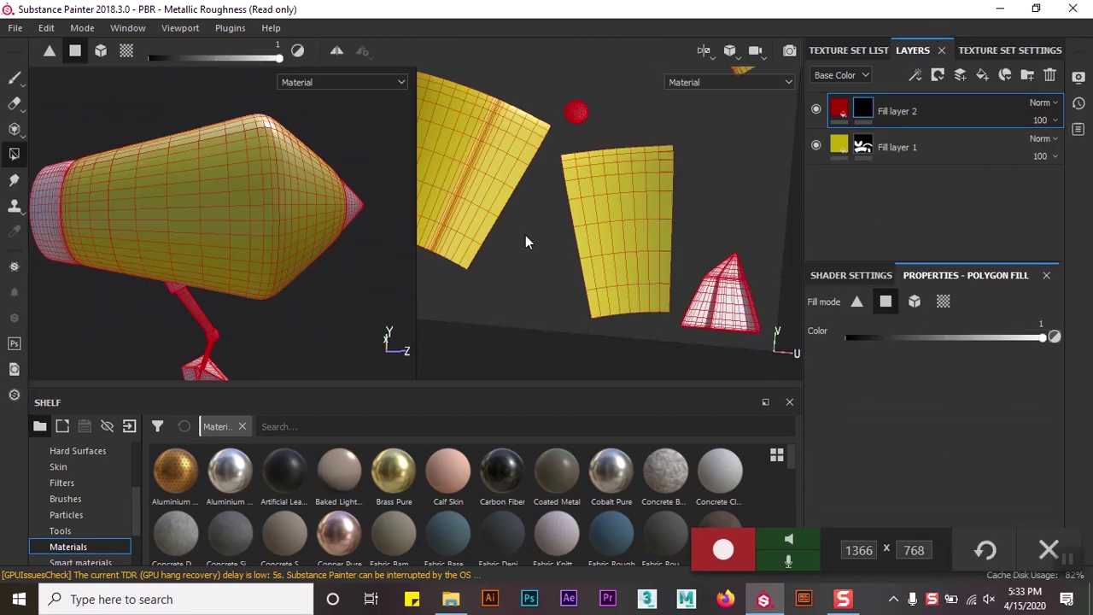
# - Polygon-fill the round cone-shaped UV island red
pyautogui.moveTo(666, 118); pyautogui.dragTo(700, 281, button='middle')
pyautogui.scroll(2, 562, 302)
pyautogui.moveTo(562, 301)
pyautogui.mouseDown()
pyautogui.moveTo(554, 195)
pyautogui.moveTo(619, 314)
pyautogui.moveTo(699, 260)
pyautogui.moveTo(683, 253)
pyautogui.moveTo(667, 356)
pyautogui.mouseUp()
pyautogui.moveTo(291, 247)
pyautogui.keyDown('alt'); pyautogui.mouseDown()
pyautogui.moveTo(264, 224)
pyautogui.moveTo(219, 214)
pyautogui.moveTo(287, 154)
pyautogui.mouseUp(); pyautogui.keyUp('alt')
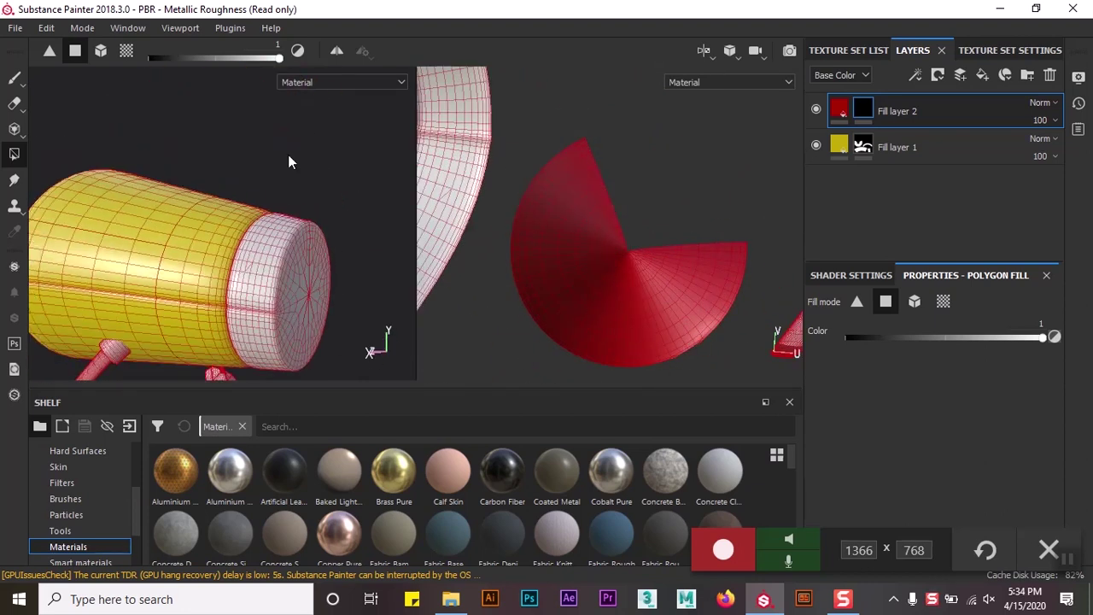
# - Add Fill layer 3 with a near-black base colour
pyautogui.click(981, 75)
pyautogui.click(939, 487)
pyautogui.moveTo(986, 436); pyautogui.dragTo(992, 446)
pyautogui.click(872, 111)
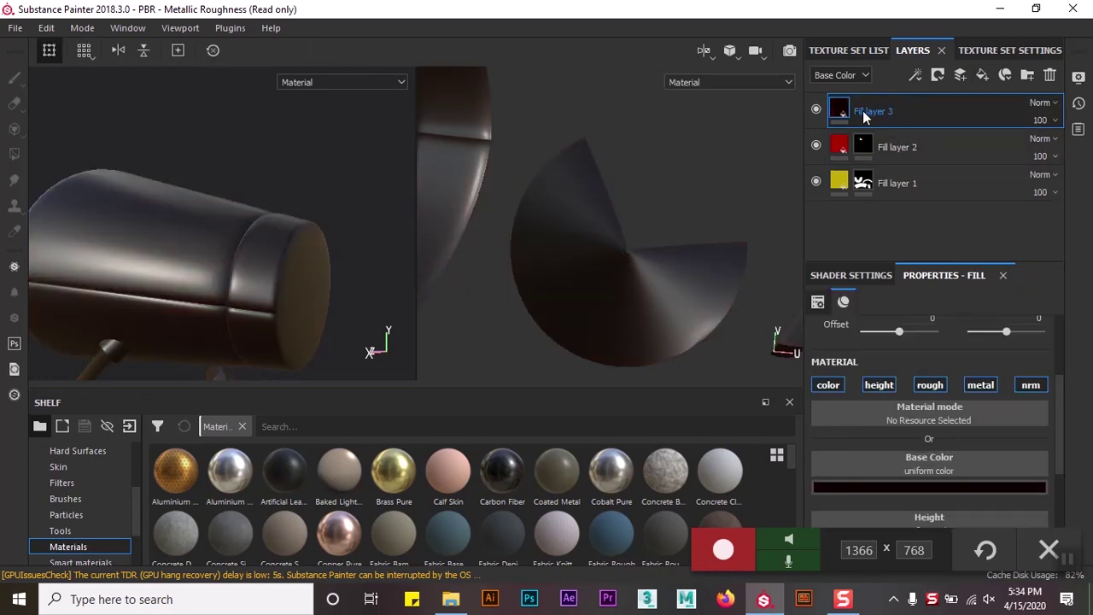
# - Mask Fill layer 3 and polygon-fill only the leg strip faces dark
pyautogui.press('4')
pyautogui.scroll(-3, 677, 262)
pyautogui.scroll(3, 591, 243)
pyautogui.moveTo(591, 244); pyautogui.dragTo(560, 329)
pyautogui.scroll(2, 719, 199)
pyautogui.scroll(2, 719, 199)
pyautogui.scroll(-1, 565, 196)
pyautogui.scroll(3, 597, 188)
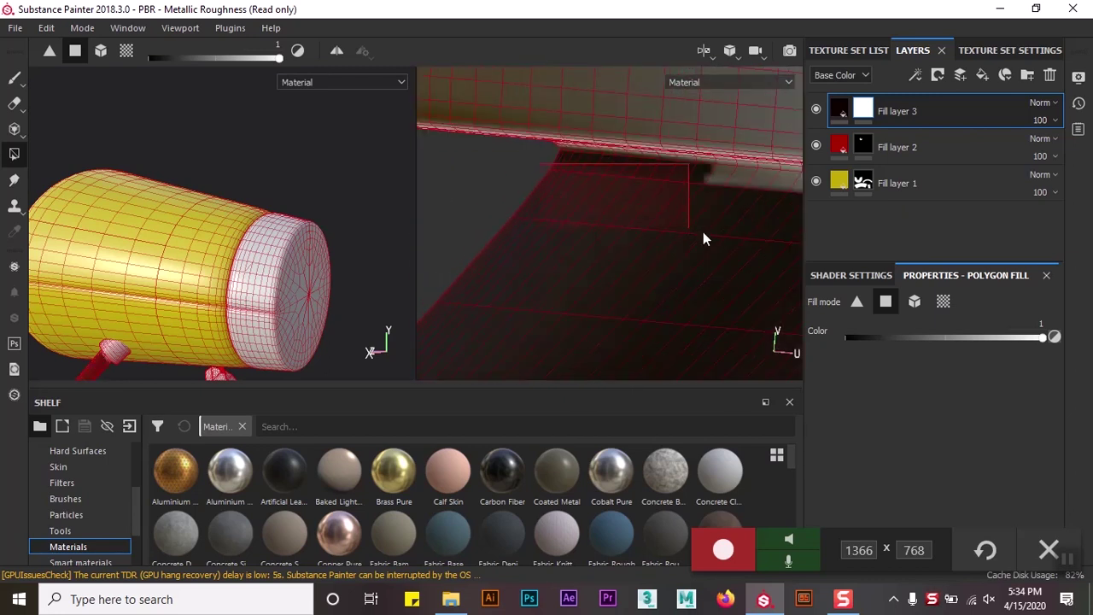
pyautogui.scroll(-2, 693, 236)
pyautogui.scroll(1, 517, 205)
pyautogui.scroll(-1, 590, 215)
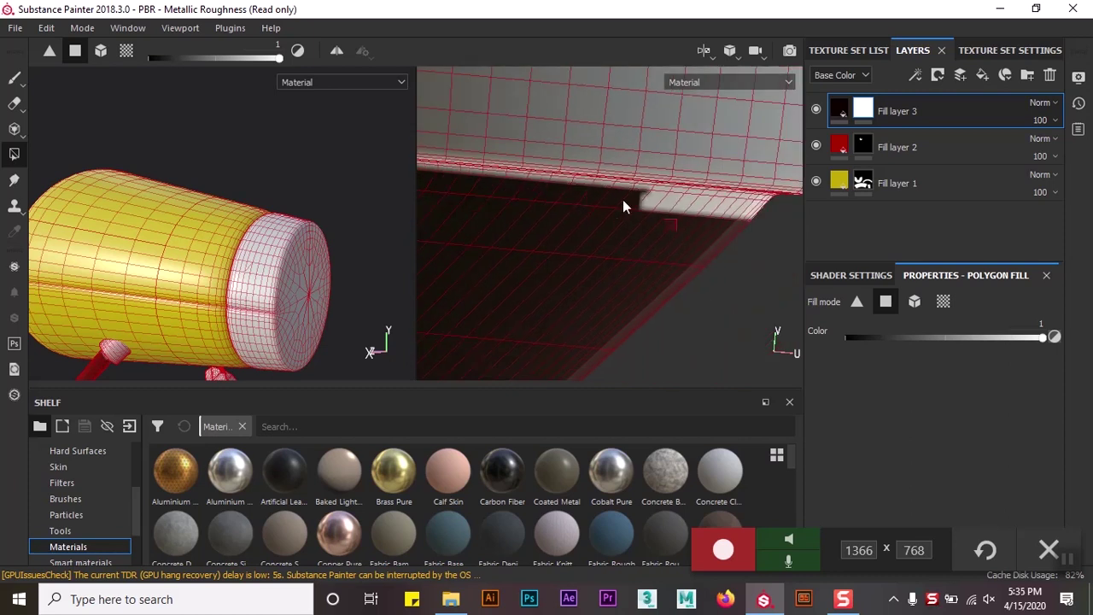
pyautogui.scroll(-2, 678, 224)
# - Return to the yellow Fill layer 1
pyautogui.click(896, 183)
pyautogui.scroll(-3, 674, 132)
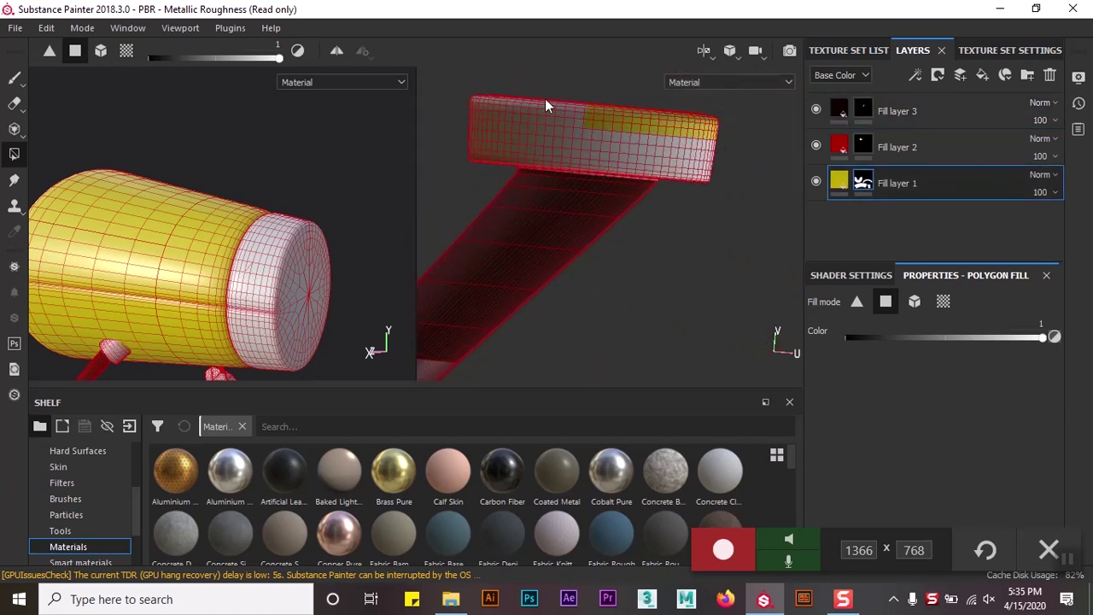
pyautogui.scroll(-1, 474, 132)
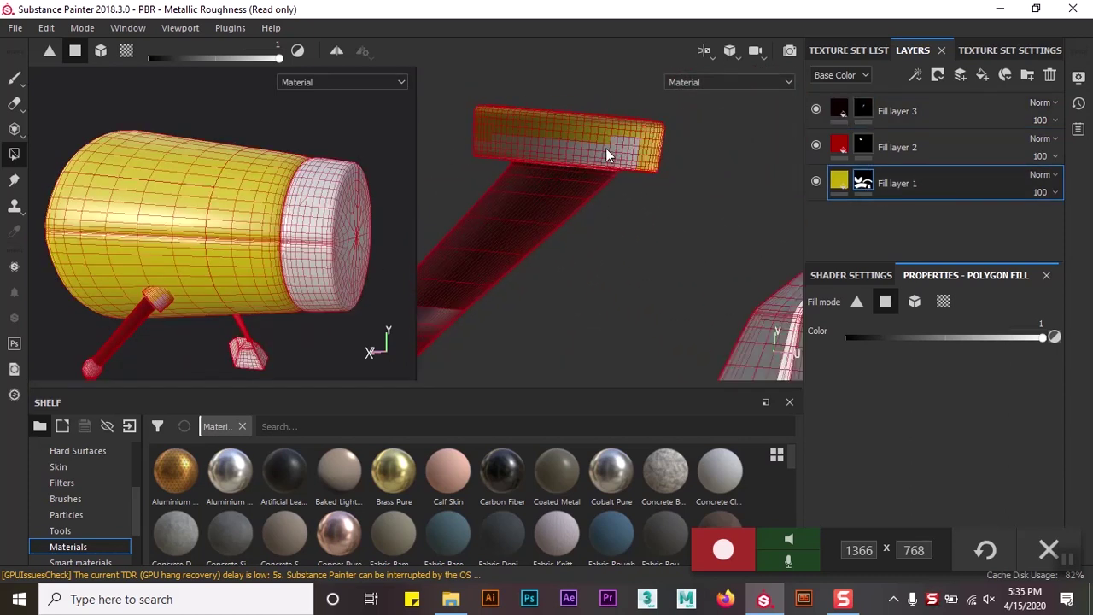
pyautogui.scroll(2, 529, 147)
pyautogui.scroll(1, 465, 147)
# - Fill the grey edge faces at the top of the disc yellow
pyautogui.moveTo(565, 197)
pyautogui.mouseDown()
pyautogui.moveTo(664, 207)
pyautogui.moveTo(740, 149)
pyautogui.moveTo(780, 210)
pyautogui.mouseUp()
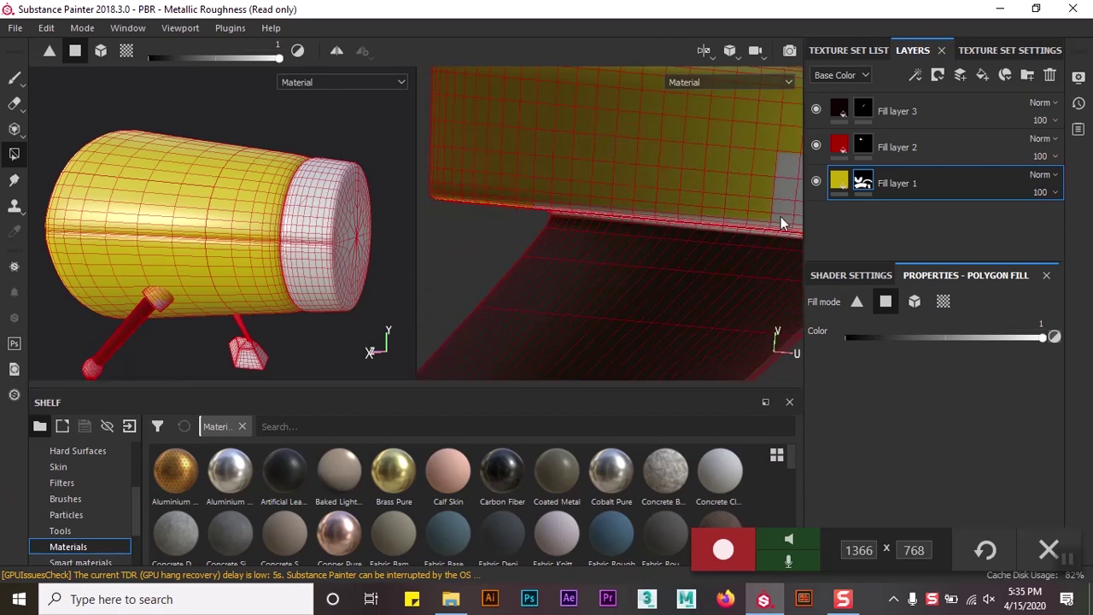
pyautogui.moveTo(781, 210); pyautogui.dragTo(566, 174, button='middle')
pyautogui.moveTo(664, 196)
pyautogui.mouseDown()
pyautogui.moveTo(618, 213)
pyautogui.moveTo(743, 204)
pyautogui.mouseUp()
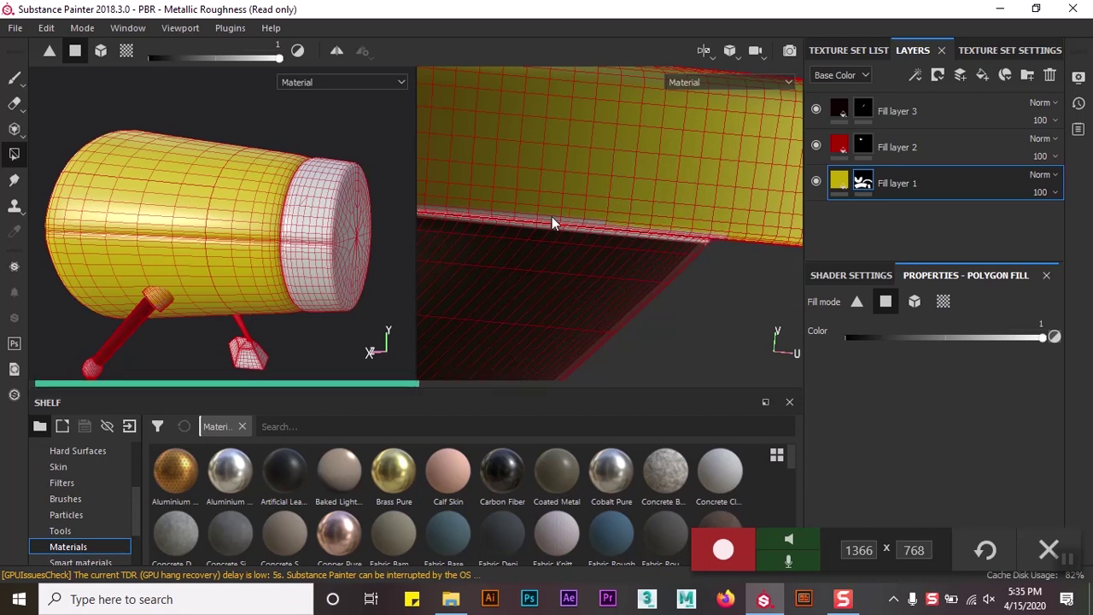
pyautogui.scroll(3, 329, 224)
# - Orbit around the cylinder end cap and fill grey faces along the disc edge
pyautogui.moveTo(329, 224)
pyautogui.keyDown('alt'); pyautogui.mouseDown()
pyautogui.moveTo(176, 262)
pyautogui.moveTo(258, 213)
pyautogui.mouseUp(); pyautogui.keyUp('alt')
pyautogui.keyDown('alt'); pyautogui.moveTo(475, 206); pyautogui.dragTo(532, 193, button='middle'); pyautogui.keyUp('alt')
pyautogui.moveTo(297, 227)
pyautogui.keyDown('alt'); pyautogui.mouseDown()
pyautogui.moveTo(298, 187)
pyautogui.moveTo(385, 278)
pyautogui.mouseUp(); pyautogui.keyUp('alt')
pyautogui.moveTo(548, 190)
pyautogui.keyDown('alt'); pyautogui.mouseDown()
pyautogui.moveTo(556, 234)
pyautogui.moveTo(510, 222)
pyautogui.moveTo(555, 182)
pyautogui.mouseUp(); pyautogui.keyUp('alt')
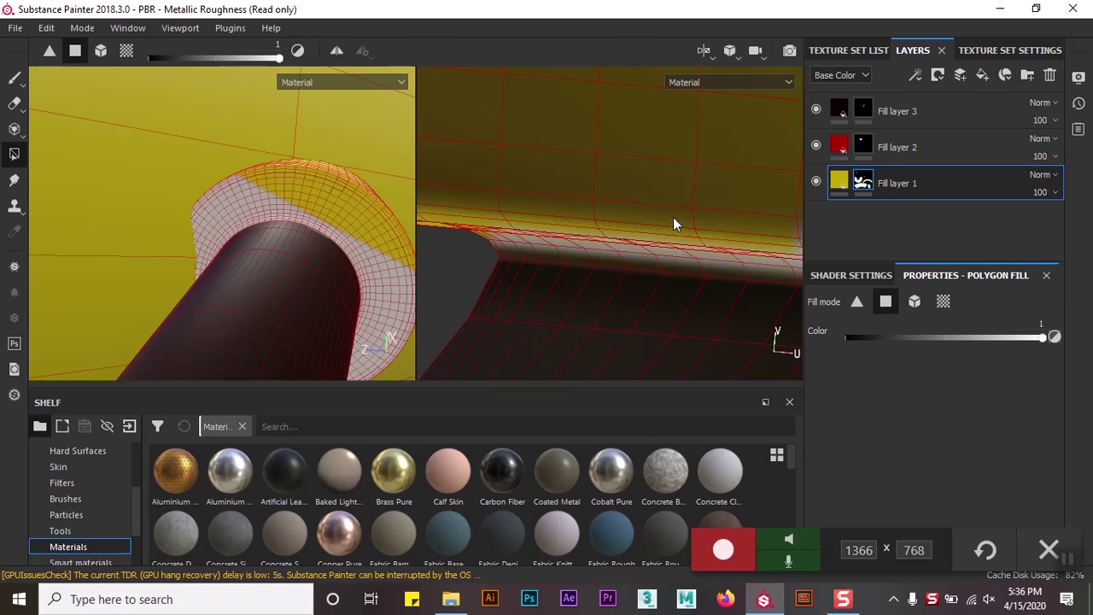
pyautogui.keyDown('alt'); pyautogui.moveTo(672, 224); pyautogui.dragTo(553, 187); pyautogui.keyUp('alt')
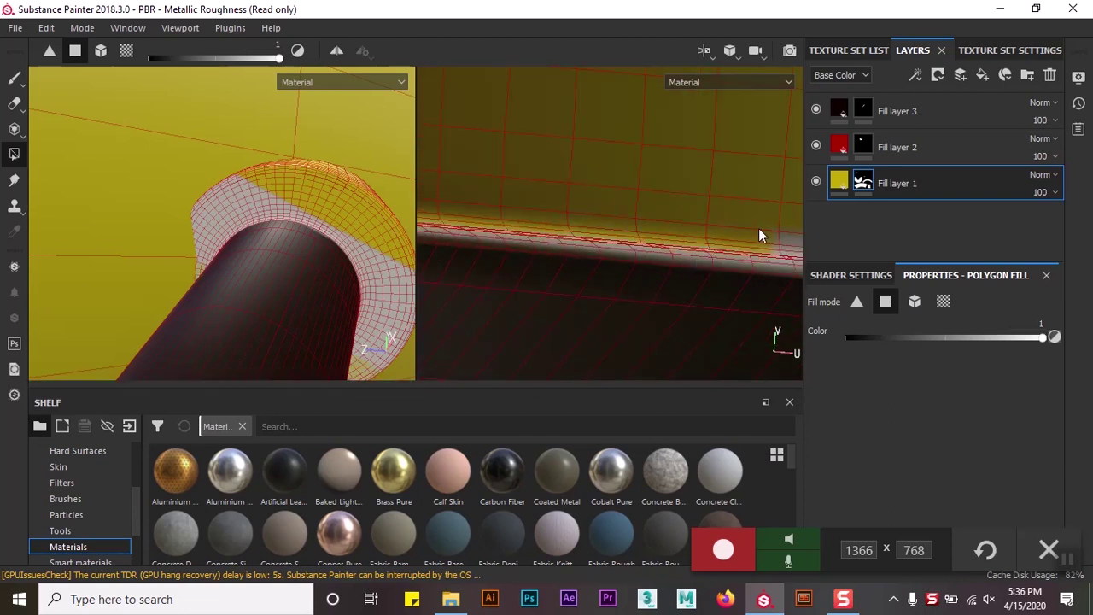
pyautogui.keyDown('alt'); pyautogui.moveTo(762, 229); pyautogui.dragTo(664, 190); pyautogui.keyUp('alt')
pyautogui.moveTo(738, 198)
pyautogui.keyDown('alt'); pyautogui.mouseDown()
pyautogui.moveTo(710, 241)
pyautogui.moveTo(695, 202)
pyautogui.moveTo(736, 181)
pyautogui.mouseUp(); pyautogui.keyUp('alt')
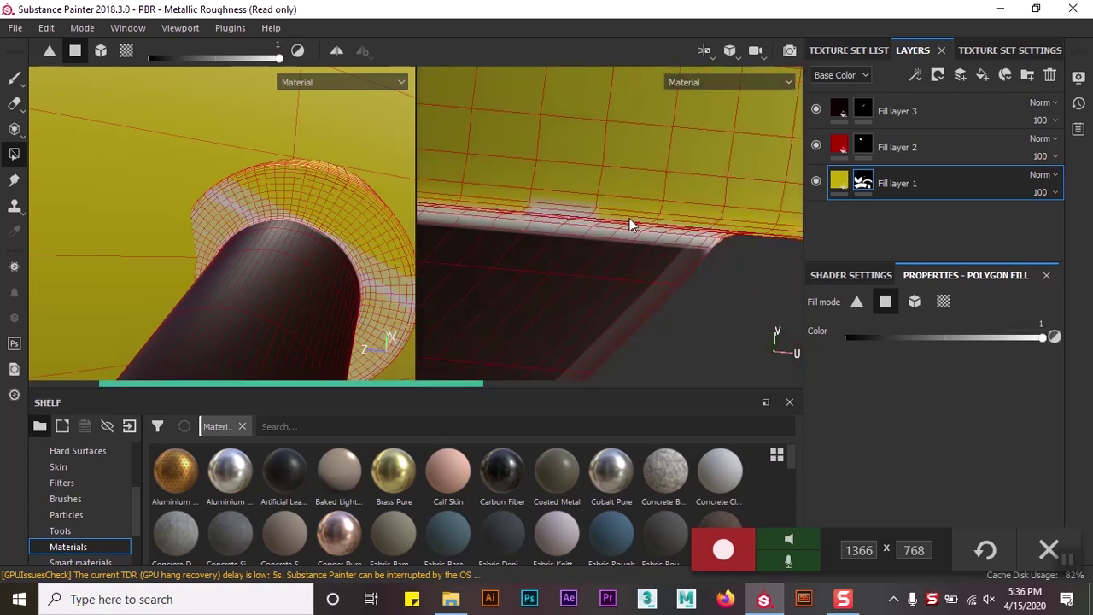
pyautogui.moveTo(714, 238); pyautogui.dragTo(629, 239)
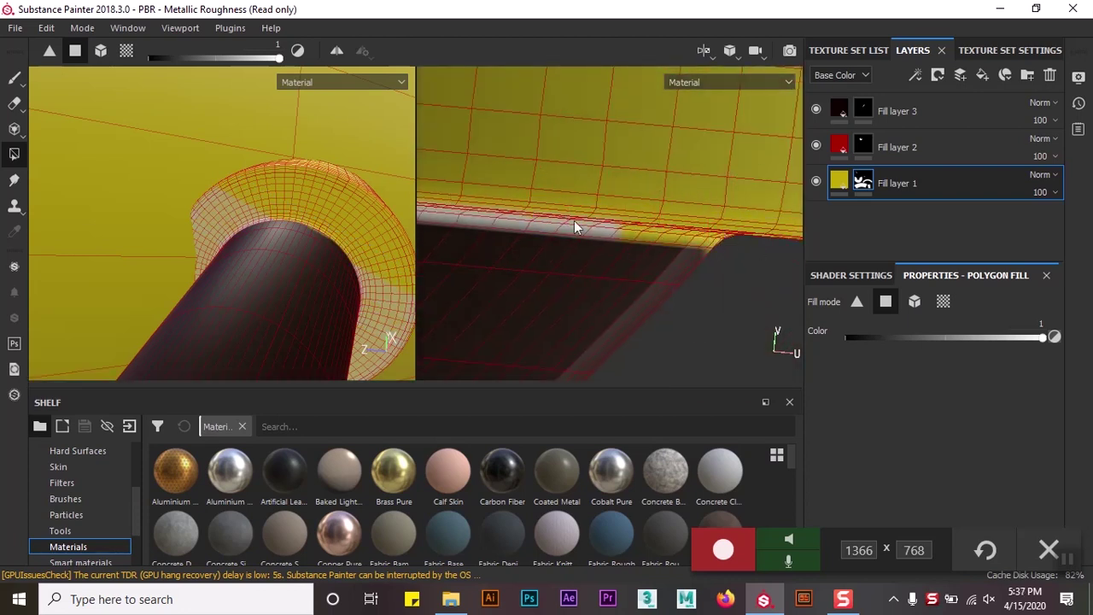
# - Fill the remaining edge faces further along the band and check the result
pyautogui.moveTo(510, 228)
pyautogui.keyDown('alt'); pyautogui.mouseDown()
pyautogui.moveTo(573, 212)
pyautogui.moveTo(451, 182)
pyautogui.mouseUp(); pyautogui.keyUp('alt')
pyautogui.moveTo(593, 214); pyautogui.dragTo(529, 214)
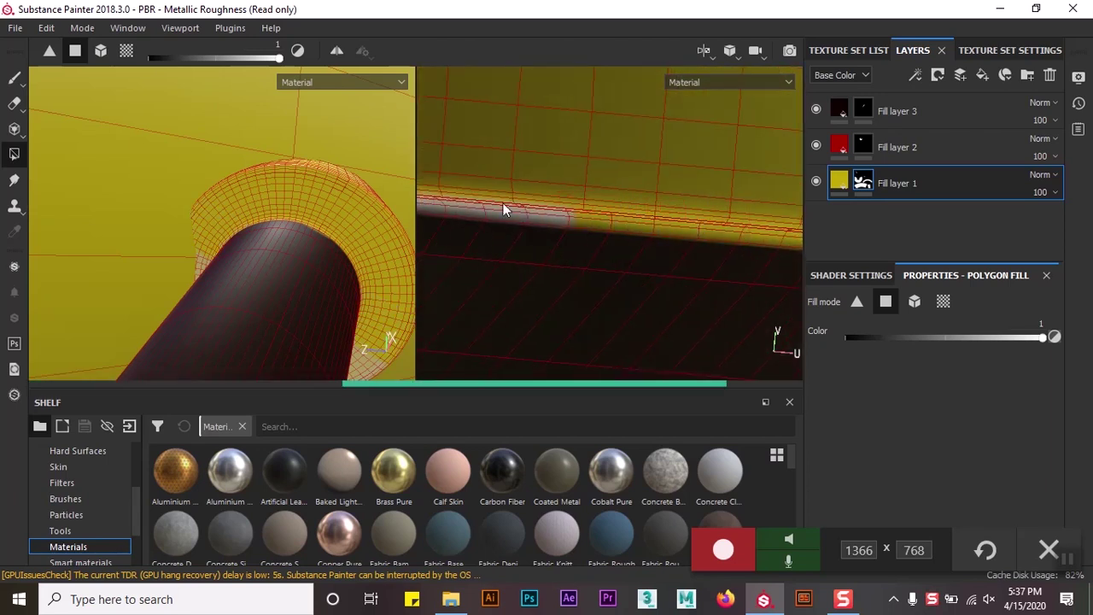
pyautogui.click(517, 210)
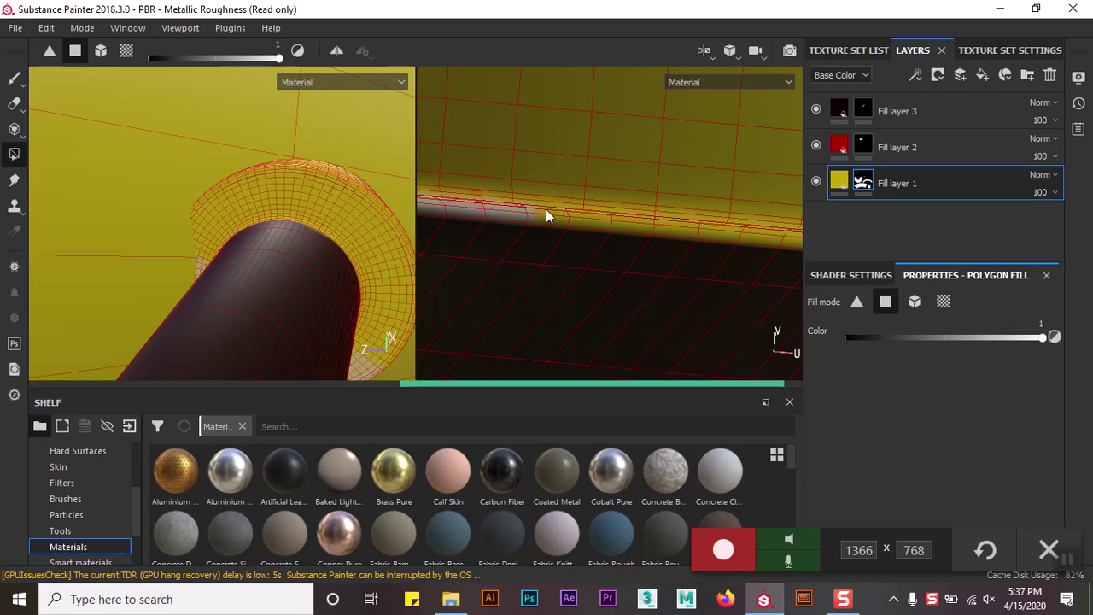
pyautogui.keyDown('alt'); pyautogui.moveTo(531, 209); pyautogui.dragTo(612, 188); pyautogui.keyUp('alt')
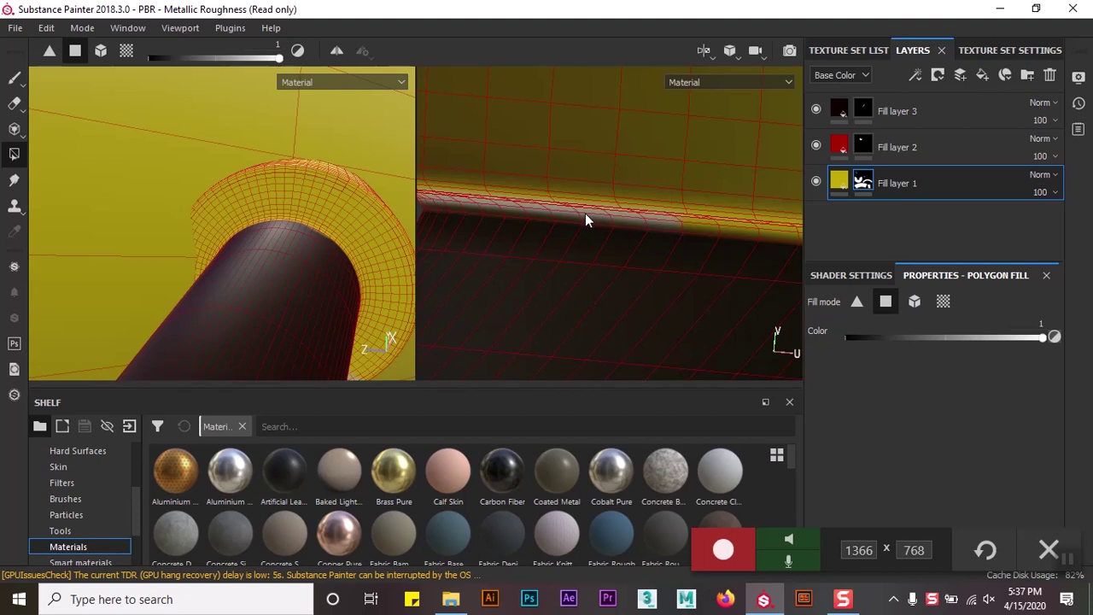
pyautogui.keyDown('alt'); pyautogui.moveTo(556, 182); pyautogui.dragTo(555, 230); pyautogui.keyUp('alt')
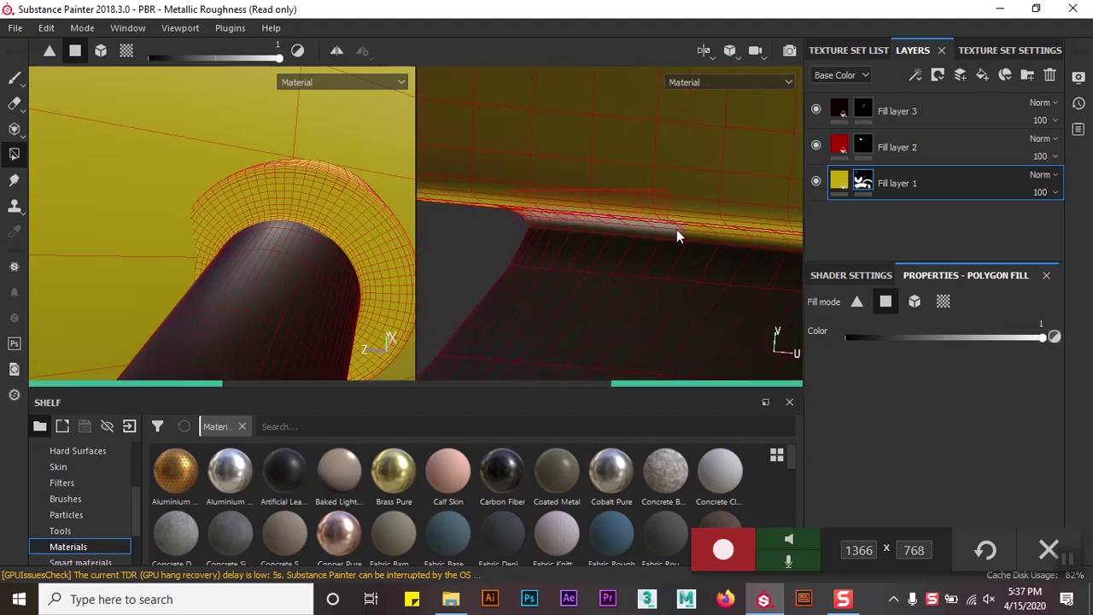
pyautogui.moveTo(713, 239)
pyautogui.keyDown('alt'); pyautogui.mouseDown()
pyautogui.moveTo(504, 231)
pyautogui.moveTo(603, 190)
pyautogui.moveTo(622, 247)
pyautogui.moveTo(677, 291)
pyautogui.moveTo(578, 176)
pyautogui.mouseUp(); pyautogui.keyUp('alt')
# - Switch to Polygon Fill, select Fill layer 1 and frame the block's grey faces
pyautogui.press('4')
pyautogui.moveTo(510, 262)
pyautogui.keyDown('alt'); pyautogui.mouseDown()
pyautogui.moveTo(583, 91)
pyautogui.moveTo(237, 183)
pyautogui.moveTo(559, 227)
pyautogui.moveTo(719, 183)
pyautogui.moveTo(517, 132)
pyautogui.moveTo(598, 200)
pyautogui.mouseUp(); pyautogui.keyUp('alt')
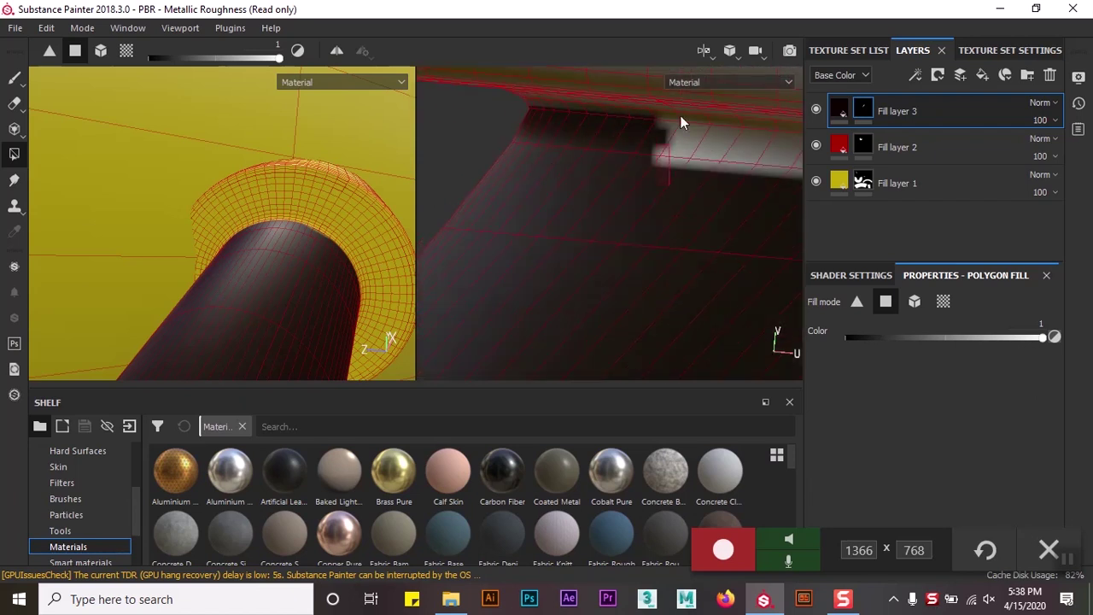
pyautogui.keyDown('alt'); pyautogui.moveTo(761, 141); pyautogui.dragTo(614, 168); pyautogui.keyUp('alt')
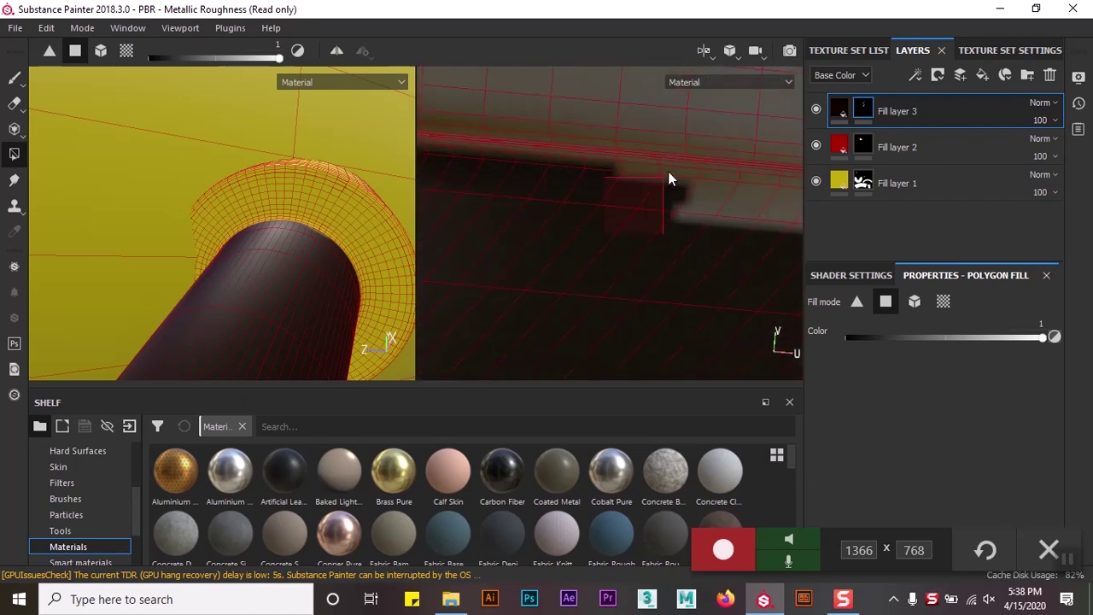
pyautogui.keyDown('alt'); pyautogui.moveTo(641, 231); pyautogui.dragTo(636, 287); pyautogui.keyUp('alt')
pyautogui.moveTo(728, 229)
pyautogui.keyDown('alt'); pyautogui.mouseDown()
pyautogui.moveTo(610, 258)
pyautogui.moveTo(737, 248)
pyautogui.moveTo(615, 210)
pyautogui.mouseUp(); pyautogui.keyUp('alt')
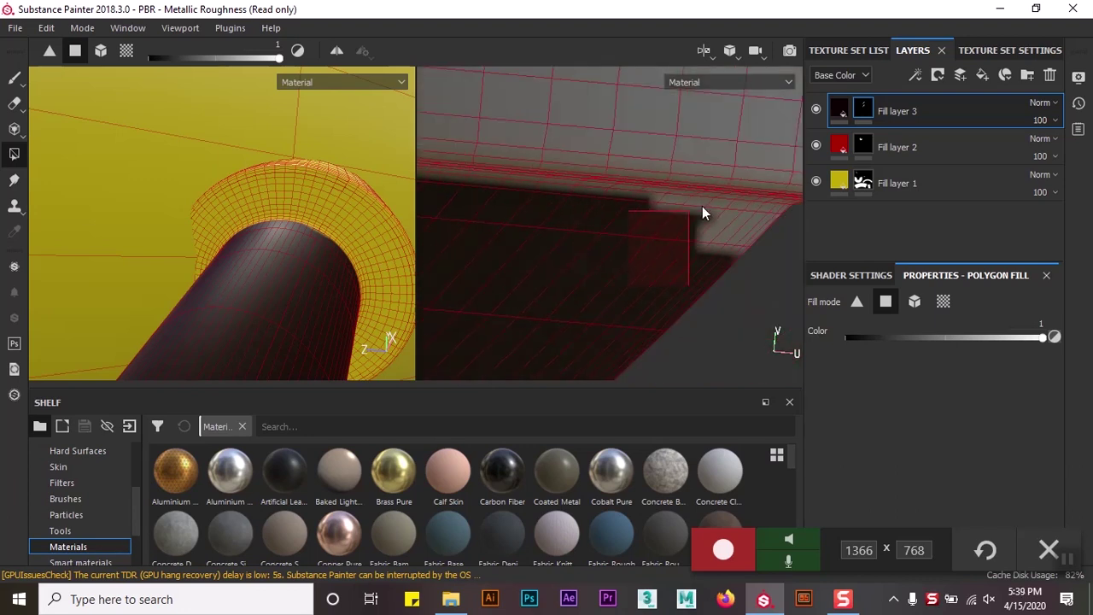
pyautogui.click(897, 183)
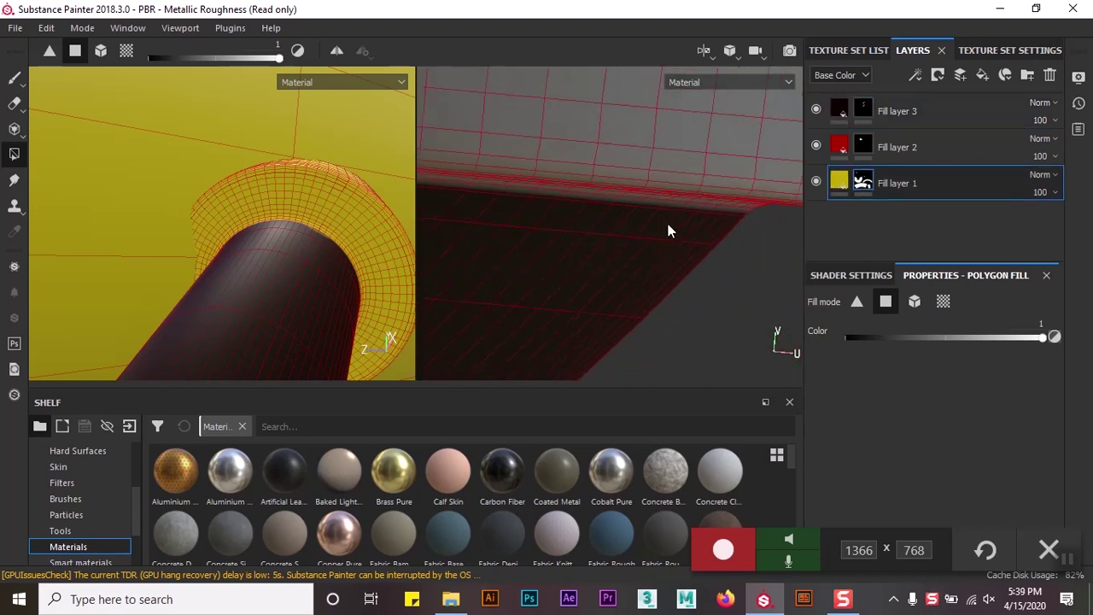
pyautogui.keyDown('alt'); pyautogui.moveTo(694, 214); pyautogui.dragTo(746, 144); pyautogui.keyUp('alt')
pyautogui.moveTo(501, 175)
pyautogui.keyDown('alt'); pyautogui.mouseDown()
pyautogui.moveTo(595, 313)
pyautogui.moveTo(606, 210)
pyautogui.moveTo(656, 312)
pyautogui.moveTo(735, 313)
pyautogui.moveTo(647, 281)
pyautogui.moveTo(571, 217)
pyautogui.moveTo(276, 217)
pyautogui.moveTo(415, 270)
pyautogui.moveTo(251, 272)
pyautogui.moveTo(394, 256)
pyautogui.moveTo(671, 171)
pyautogui.moveTo(684, 287)
pyautogui.moveTo(556, 209)
pyautogui.moveTo(674, 163)
pyautogui.mouseUp(); pyautogui.keyUp('alt')
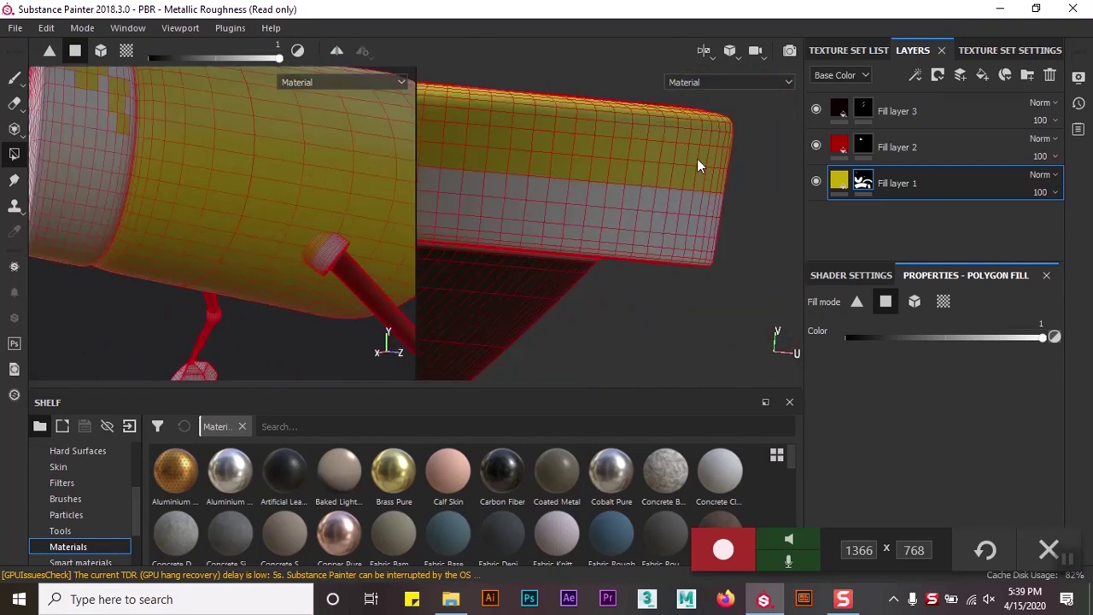
# - Save the project as 'walking'
pyautogui.hotkey('ctrl', 's')
pyautogui.write('walking')
pyautogui.scroll(-1, 692, 259)
pyautogui.click(574, 376)
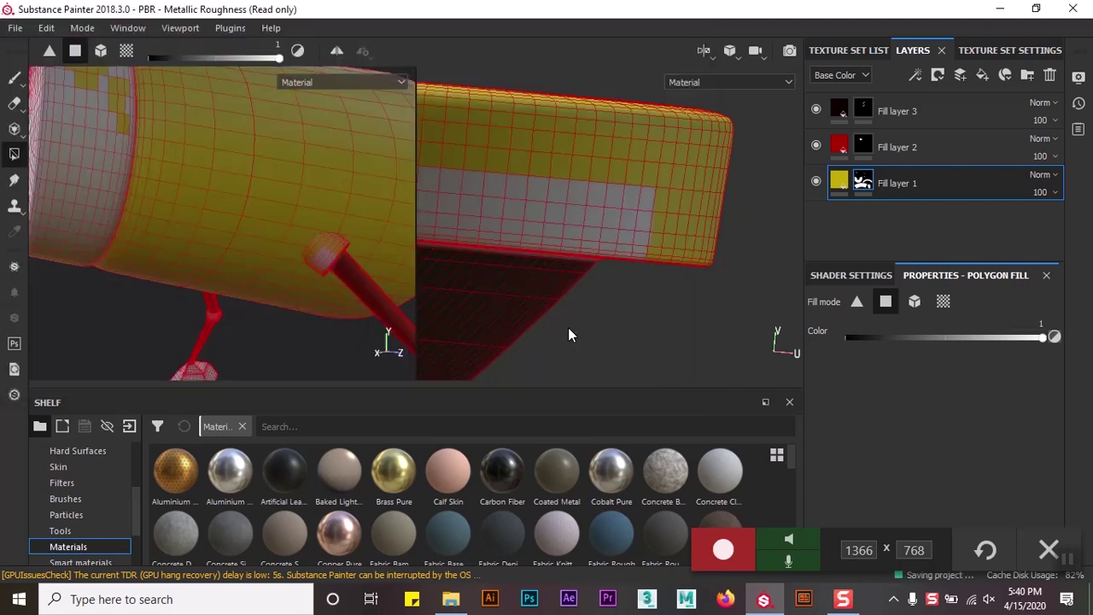
# - Fill the block's remaining grey faces with the yellow body colour
pyautogui.moveTo(661, 318)
pyautogui.mouseDown()
pyautogui.moveTo(553, 194)
pyautogui.moveTo(645, 289)
pyautogui.mouseUp()
pyautogui.moveTo(460, 311)
pyautogui.keyDown('alt'); pyautogui.mouseDown()
pyautogui.moveTo(664, 218)
pyautogui.moveTo(746, 251)
pyautogui.mouseUp(); pyautogui.keyUp('alt')
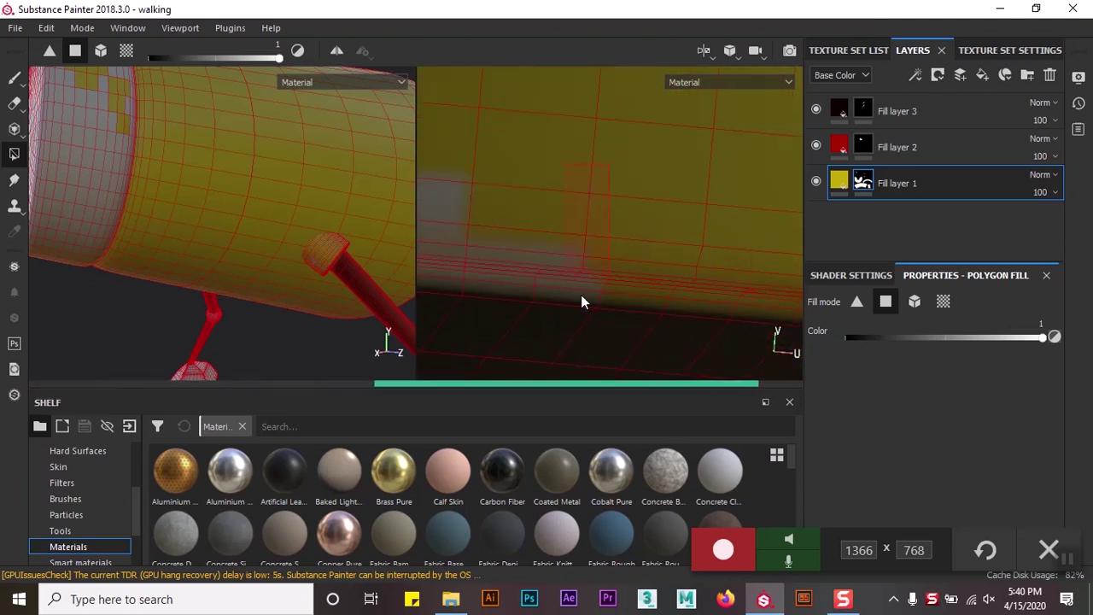
pyautogui.moveTo(487, 226)
pyautogui.keyDown('alt'); pyautogui.mouseDown()
pyautogui.moveTo(742, 120)
pyautogui.moveTo(556, 287)
pyautogui.mouseUp(); pyautogui.keyUp('alt')
pyautogui.moveTo(493, 223)
pyautogui.mouseDown()
pyautogui.moveTo(428, 288)
pyautogui.moveTo(666, 191)
pyautogui.mouseUp()
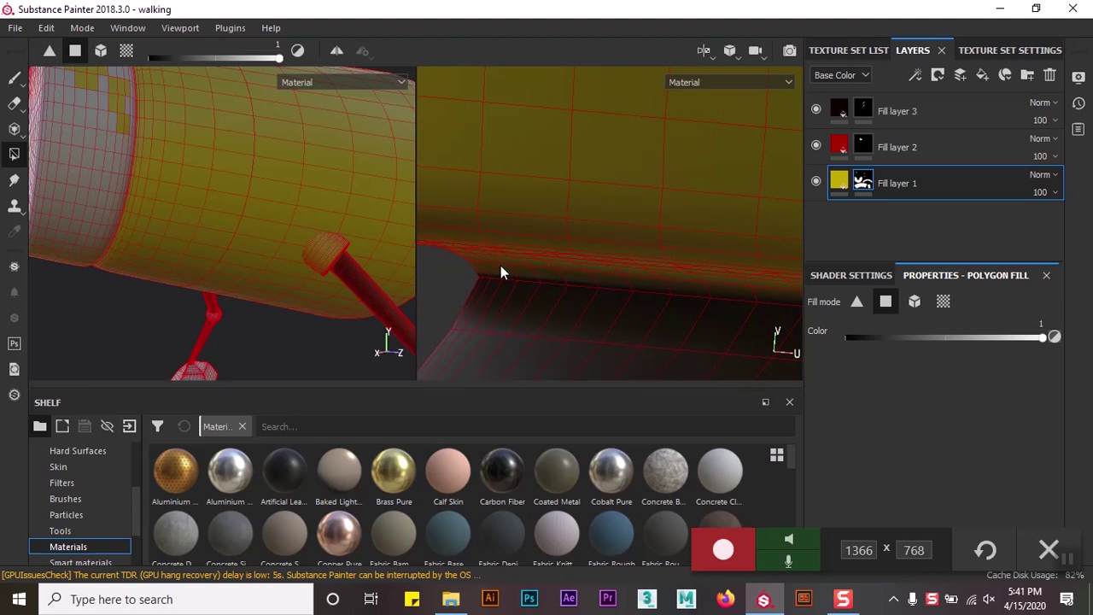
# - Select Fill layer 3 and orbit to a close-up of the pyramid foot
pyautogui.moveTo(549, 239)
pyautogui.keyDown('alt'); pyautogui.mouseDown()
pyautogui.moveTo(646, 228)
pyautogui.moveTo(574, 214)
pyautogui.moveTo(591, 323)
pyautogui.moveTo(560, 171)
pyautogui.mouseUp(); pyautogui.keyUp('alt')
pyautogui.keyDown('alt'); pyautogui.moveTo(565, 215); pyautogui.dragTo(481, 163); pyautogui.keyUp('alt')
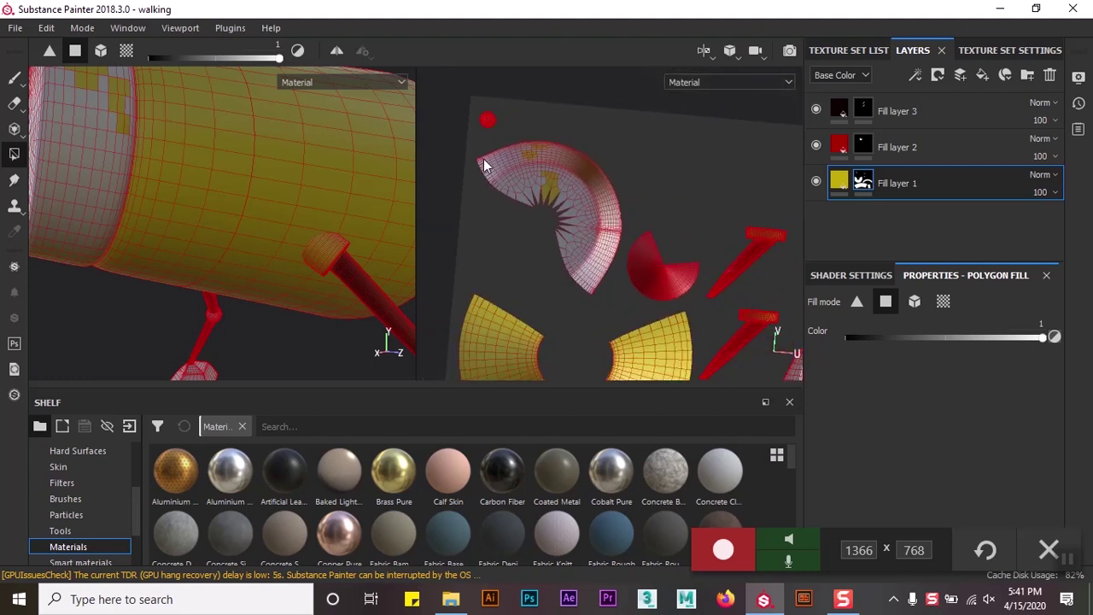
pyautogui.click(897, 111)
pyautogui.moveTo(468, 110)
pyautogui.keyDown('alt'); pyautogui.mouseDown()
pyautogui.moveTo(548, 197)
pyautogui.moveTo(673, 249)
pyautogui.moveTo(575, 244)
pyautogui.moveTo(598, 146)
pyautogui.moveTo(649, 282)
pyautogui.mouseUp(); pyautogui.keyUp('alt')
pyautogui.moveTo(581, 311)
pyautogui.keyDown('alt'); pyautogui.mouseDown()
pyautogui.moveTo(641, 298)
pyautogui.moveTo(638, 183)
pyautogui.moveTo(718, 141)
pyautogui.mouseUp(); pyautogui.keyUp('alt')
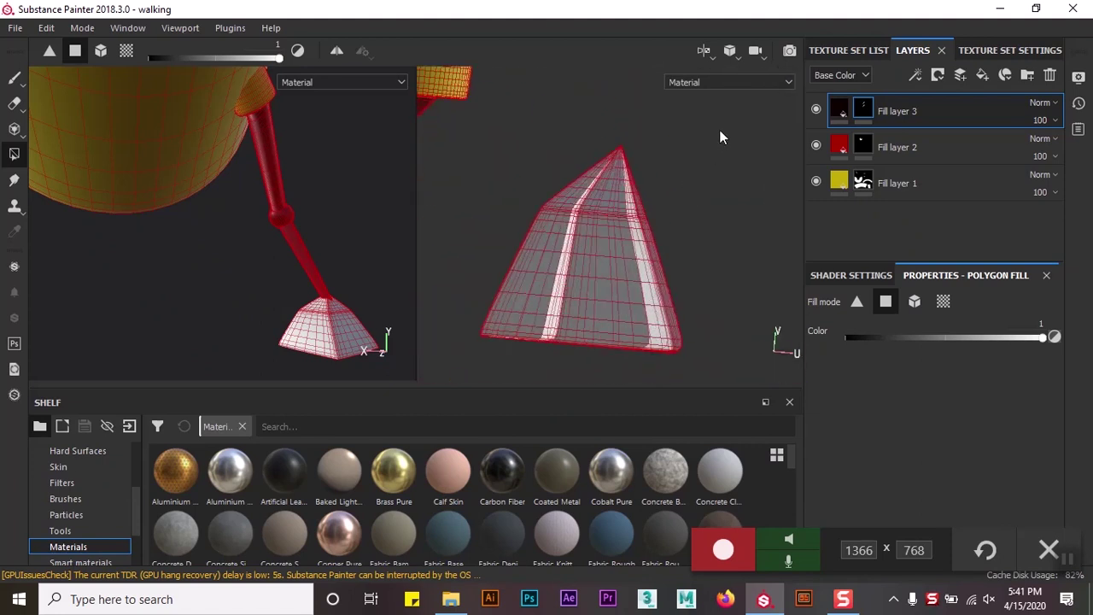
# - Polygon-fill the pyramid feet dark red on Fill layer 3's mask
pyautogui.click(610, 224)
pyautogui.moveTo(526, 250)
pyautogui.keyDown('alt'); pyautogui.mouseDown()
pyautogui.moveTo(630, 264)
pyautogui.moveTo(690, 342)
pyautogui.mouseUp(); pyautogui.keyUp('alt')
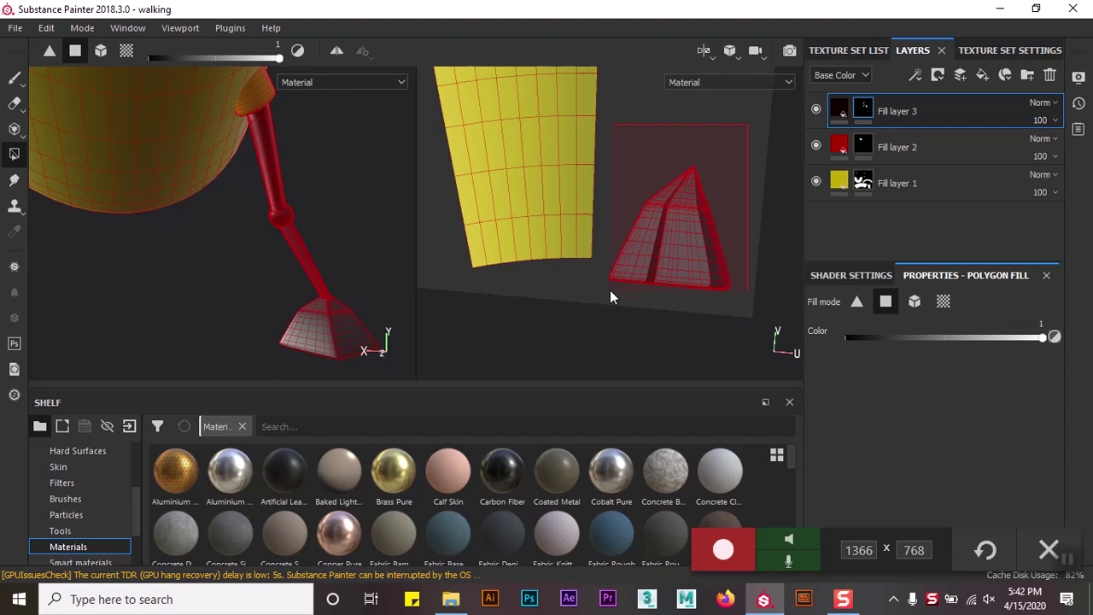
pyautogui.scroll(-3, 491, 211)
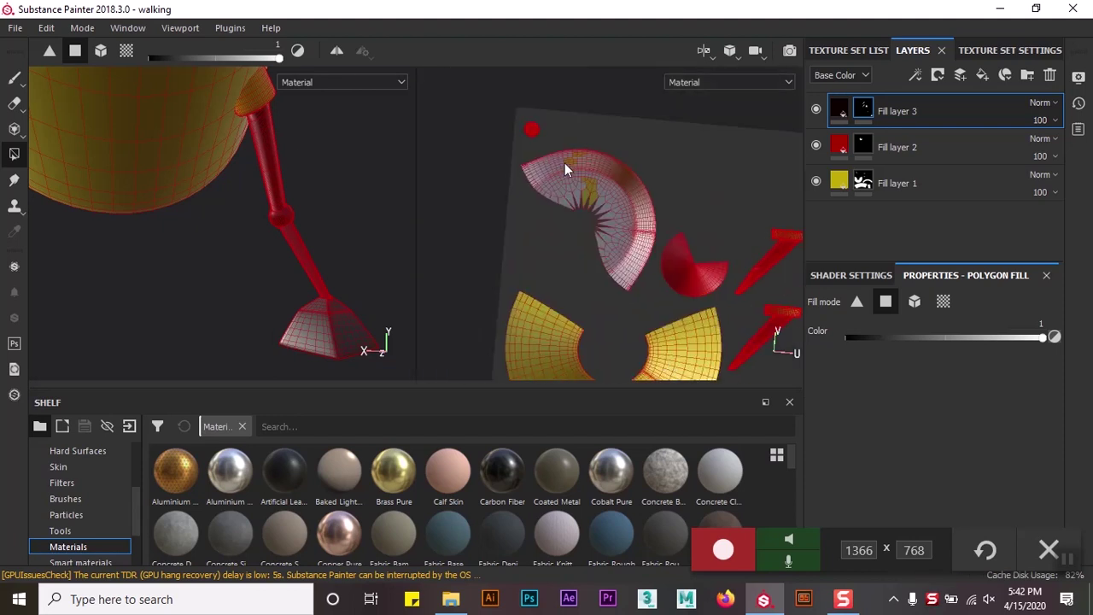
pyautogui.moveTo(278, 218)
pyautogui.keyDown('alt'); pyautogui.mouseDown()
pyautogui.moveTo(241, 264)
pyautogui.moveTo(252, 256)
pyautogui.mouseUp(); pyautogui.keyUp('alt')
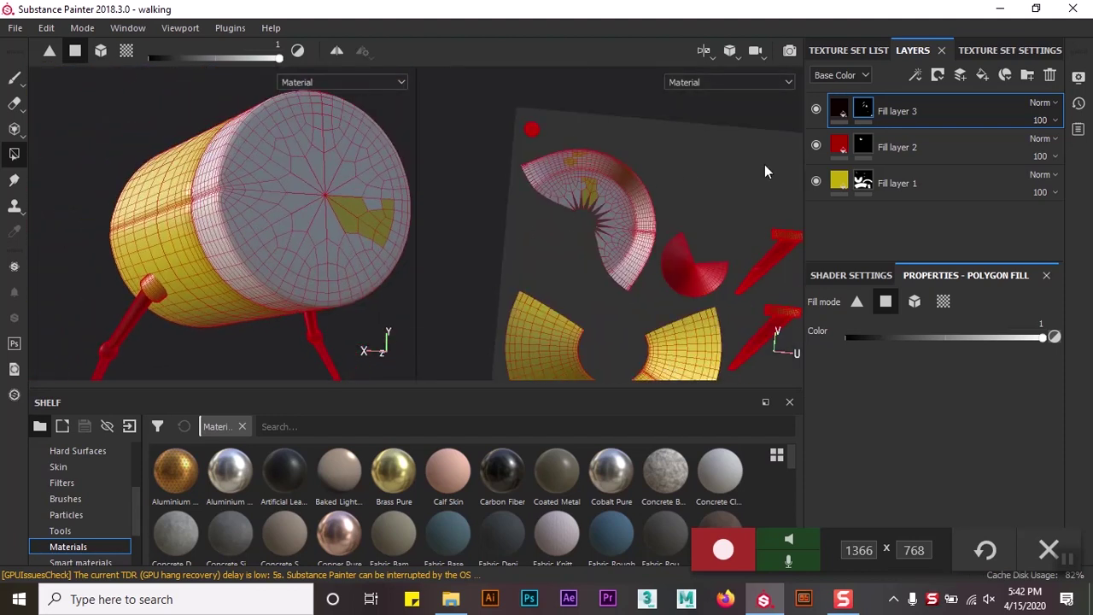
pyautogui.keyDown('alt'); pyautogui.moveTo(588, 155); pyautogui.dragTo(583, 180); pyautogui.keyUp('alt')
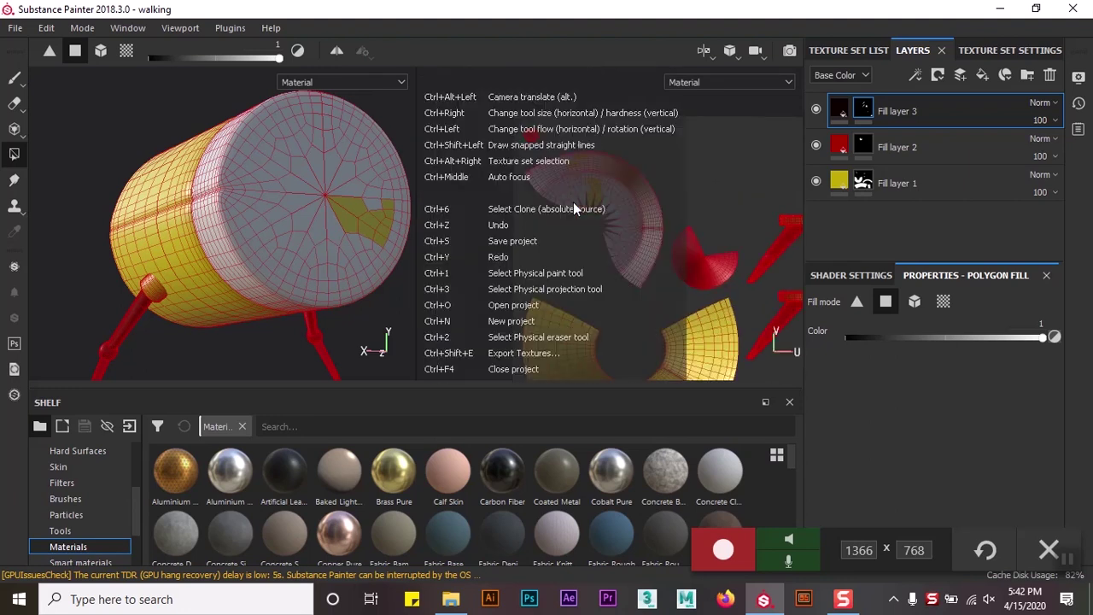
# - Erase the stray yellow patch from the cylinder's end cap on Fill layer 1
pyautogui.press('x')
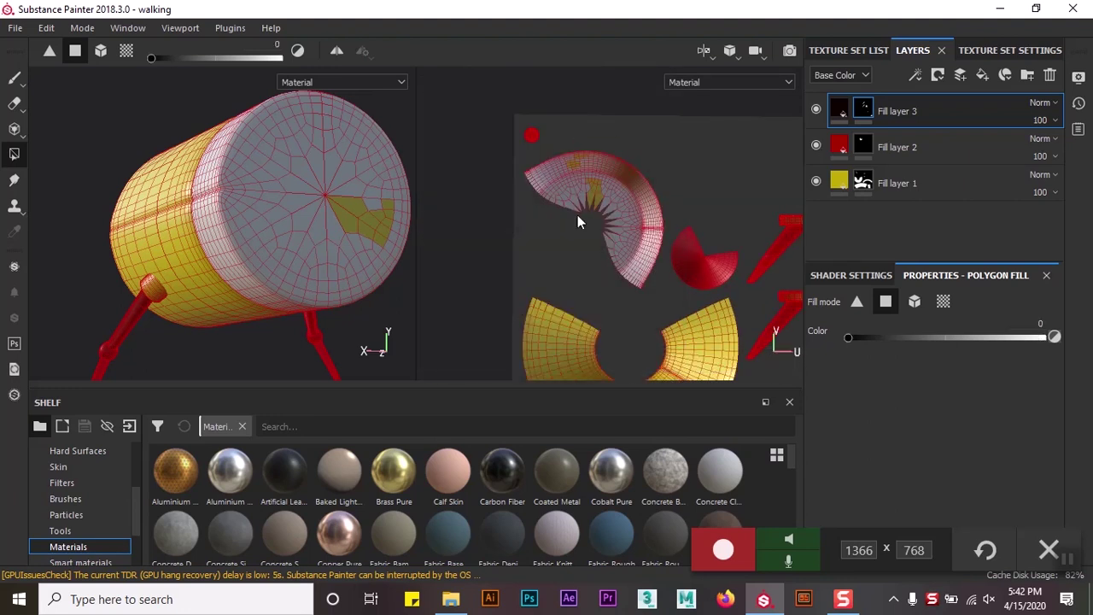
pyautogui.click(853, 183)
pyautogui.moveTo(589, 197); pyautogui.dragTo(566, 183)
pyautogui.click(1039, 337)
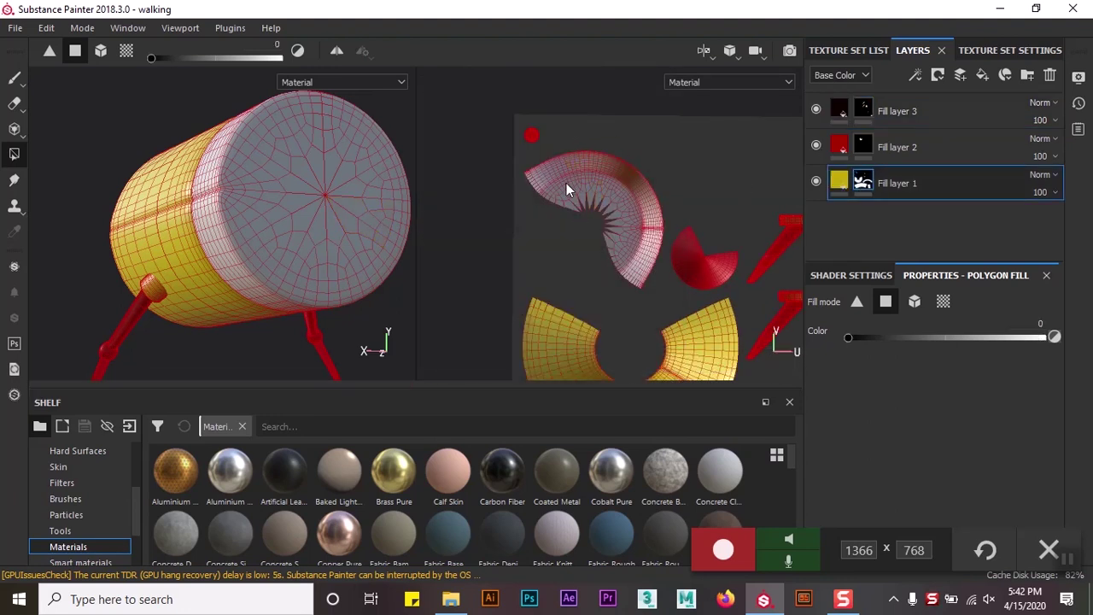
# - Add Fill layer 4 with a black mask and black base colour
pyautogui.click(1027, 75)
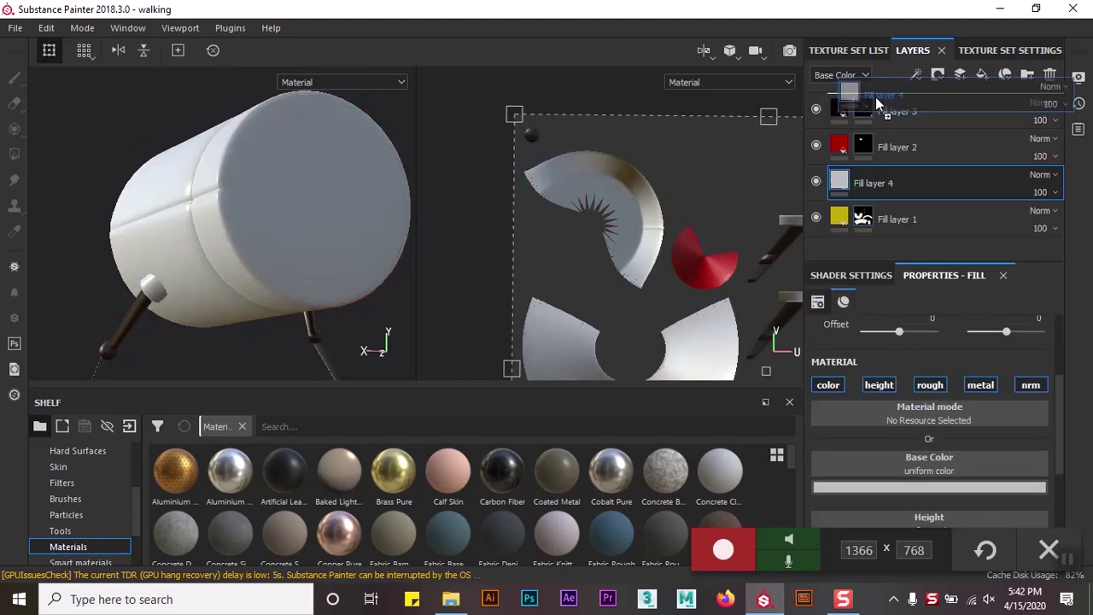
pyautogui.rightClick(841, 107)
pyautogui.click(882, 130)
pyautogui.click(928, 486)
pyautogui.click(888, 432)
# - Add Fill layer 5 with a black mask and white base colour
pyautogui.click(985, 78)
pyautogui.click(839, 111)
pyautogui.click(929, 487)
pyautogui.click(883, 110)
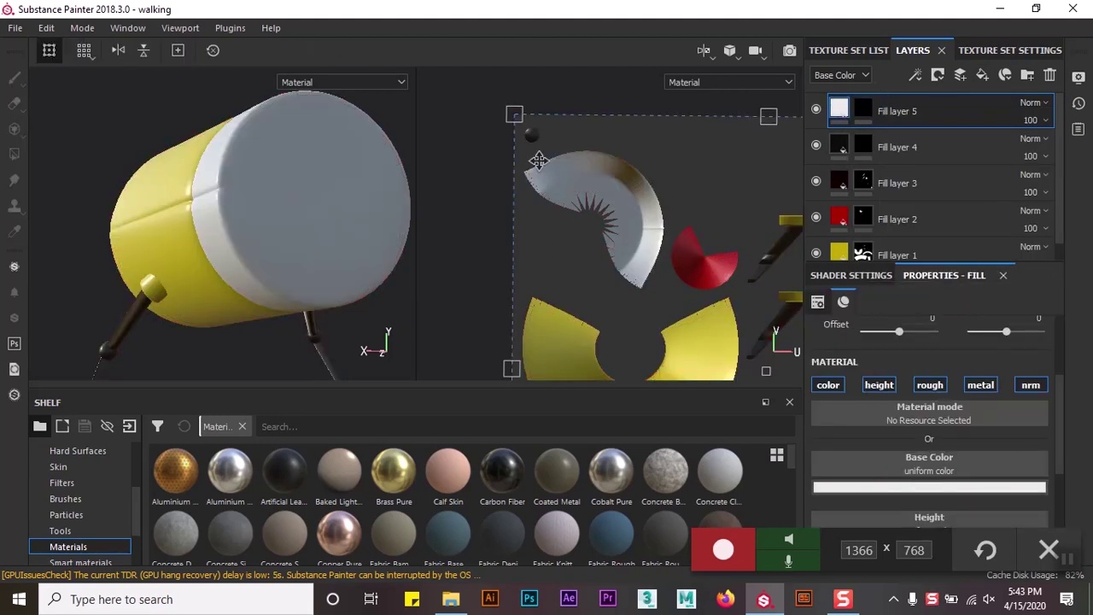
pyautogui.moveTo(365, 285)
pyautogui.keyDown('alt'); pyautogui.mouseDown()
pyautogui.moveTo(184, 245)
pyautogui.moveTo(305, 256)
pyautogui.mouseUp(); pyautogui.keyUp('alt')
pyautogui.scroll(5, 317, 251)
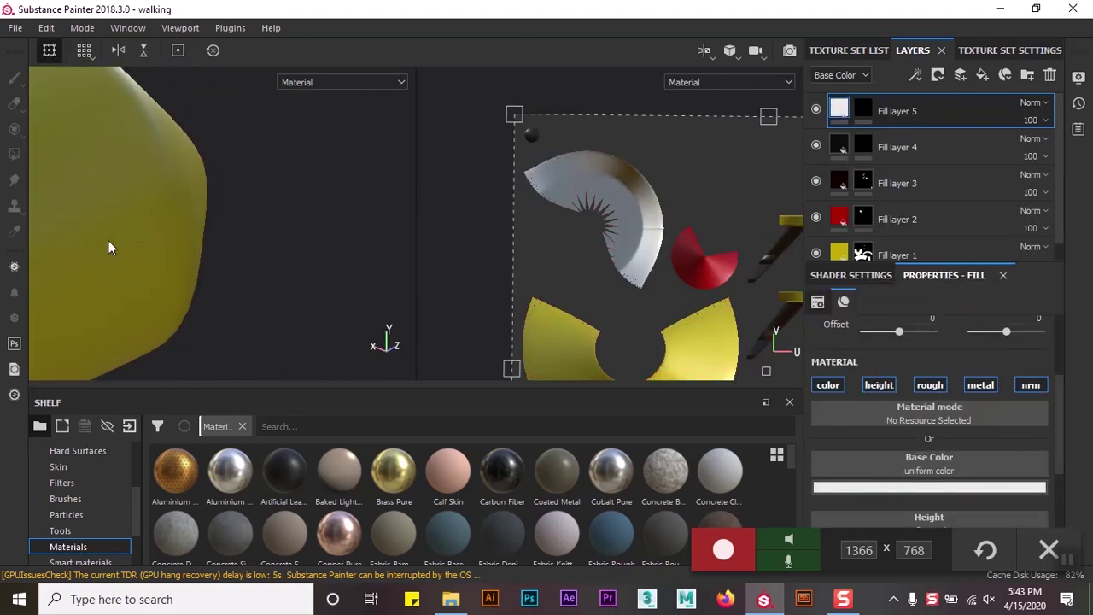
pyautogui.scroll(2, 120, 210)
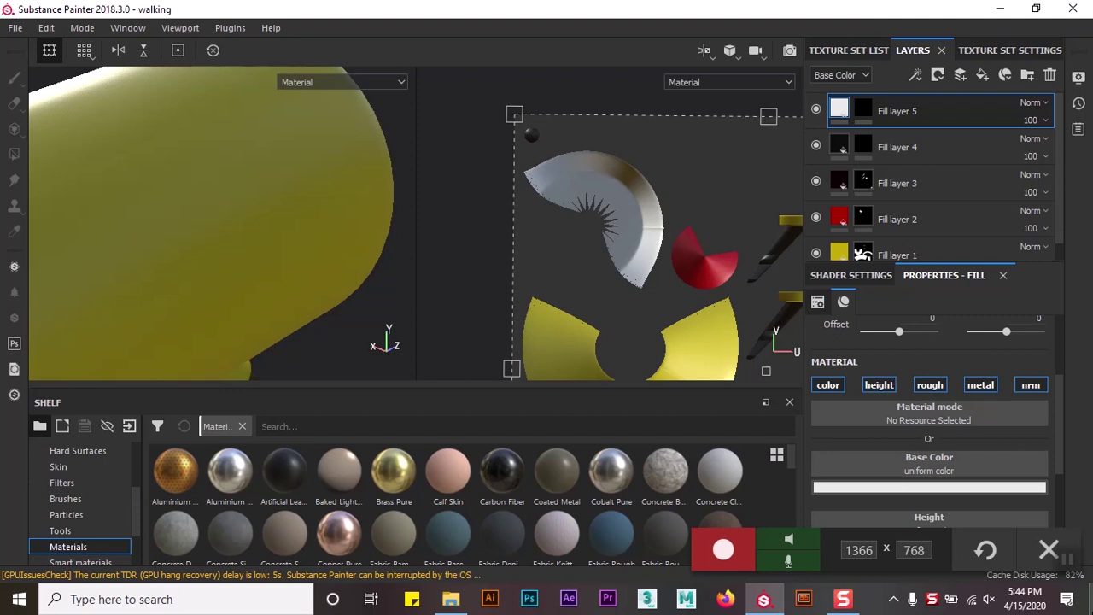
# - On Fill layer 4's mask, use polygon fill to turn the first cap-ring quads black
pyautogui.click(869, 152)
pyautogui.press('4')
pyautogui.moveTo(242, 202)
pyautogui.keyDown('alt'); pyautogui.mouseDown()
pyautogui.moveTo(342, 264)
pyautogui.moveTo(227, 214)
pyautogui.moveTo(281, 223)
pyautogui.moveTo(182, 231)
pyautogui.moveTo(208, 249)
pyautogui.moveTo(247, 251)
pyautogui.moveTo(174, 248)
pyautogui.mouseUp(); pyautogui.keyUp('alt')
pyautogui.click(173, 243)
pyautogui.keyDown('alt'); pyautogui.moveTo(269, 261); pyautogui.dragTo(242, 266); pyautogui.keyUp('alt')
pyautogui.scroll(3, 177, 245)
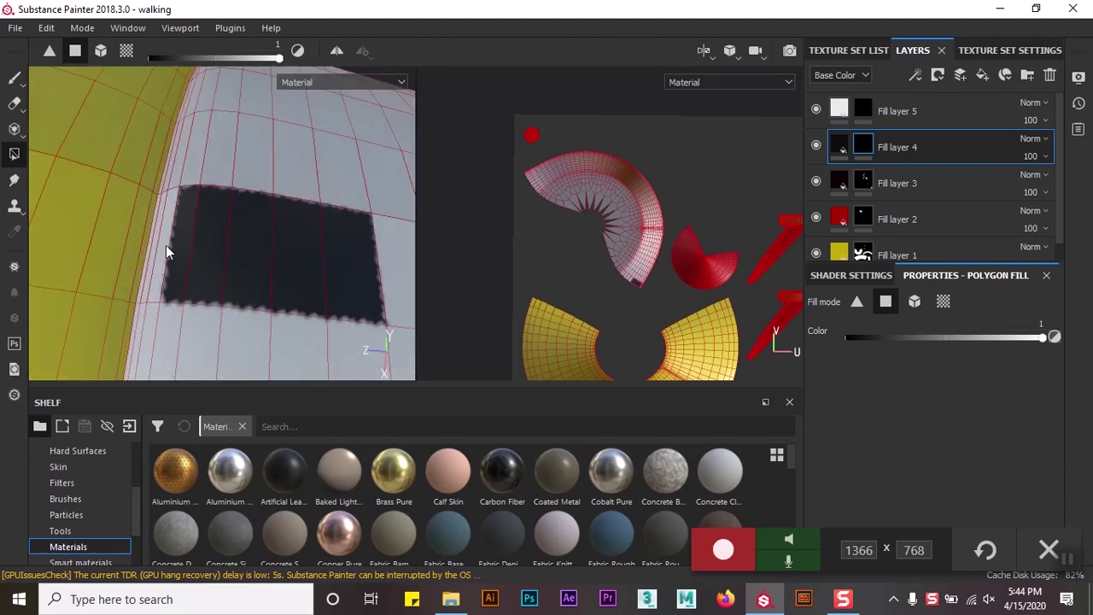
pyautogui.moveTo(150, 254)
pyautogui.keyDown('alt'); pyautogui.mouseDown()
pyautogui.moveTo(298, 308)
pyautogui.moveTo(168, 316)
pyautogui.moveTo(350, 288)
pyautogui.moveTo(319, 258)
pyautogui.moveTo(346, 220)
pyautogui.moveTo(342, 251)
pyautogui.mouseUp(); pyautogui.keyUp('alt')
# - Fill a strip of ring polygons black and extend it along the ring
pyautogui.scroll(2, 648, 274)
pyautogui.scroll(2, 651, 276)
pyautogui.scroll(2, 598, 275)
pyautogui.scroll(-2, 597, 257)
pyautogui.moveTo(632, 224); pyautogui.dragTo(573, 168)
pyautogui.moveTo(273, 222)
pyautogui.keyDown('alt'); pyautogui.mouseDown()
pyautogui.moveTo(236, 231)
pyautogui.moveTo(359, 196)
pyautogui.mouseUp(); pyautogui.keyUp('alt')
pyautogui.moveTo(587, 133); pyautogui.dragTo(664, 183)
pyautogui.scroll(2, 663, 183)
pyautogui.moveTo(342, 251)
pyautogui.keyDown('alt'); pyautogui.mouseDown()
pyautogui.moveTo(268, 281)
pyautogui.moveTo(307, 265)
pyautogui.mouseUp(); pyautogui.keyUp('alt')
pyautogui.scroll(-2, 688, 252)
# - Swap the fill colour to clear stray polygons, then fill the next checker squares black
pyautogui.press('x')
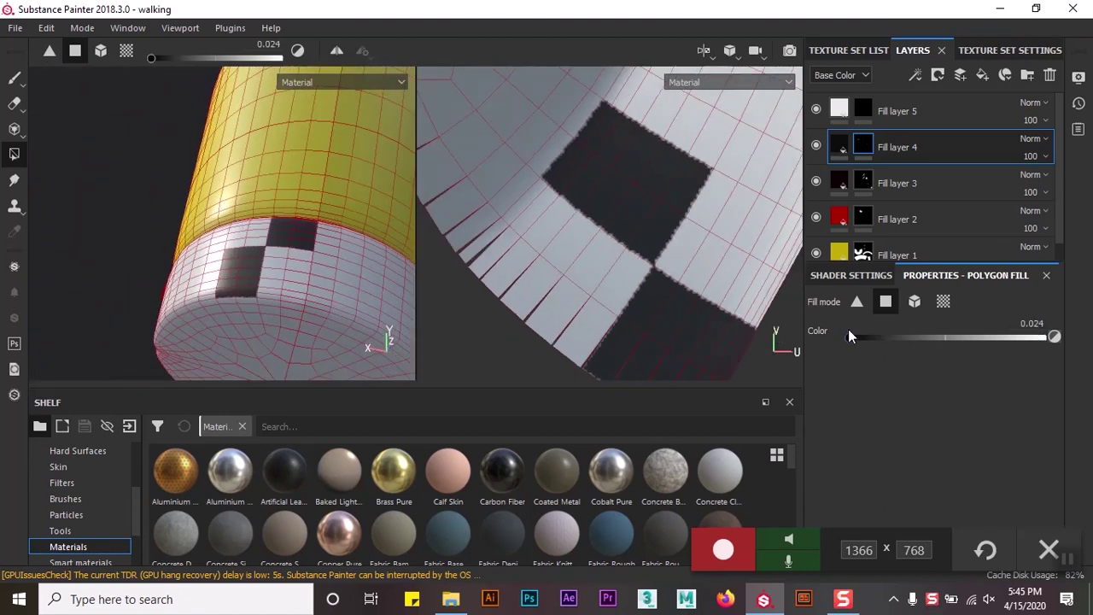
pyautogui.moveTo(648, 231); pyautogui.dragTo(555, 155)
pyautogui.moveTo(756, 260); pyautogui.dragTo(768, 308)
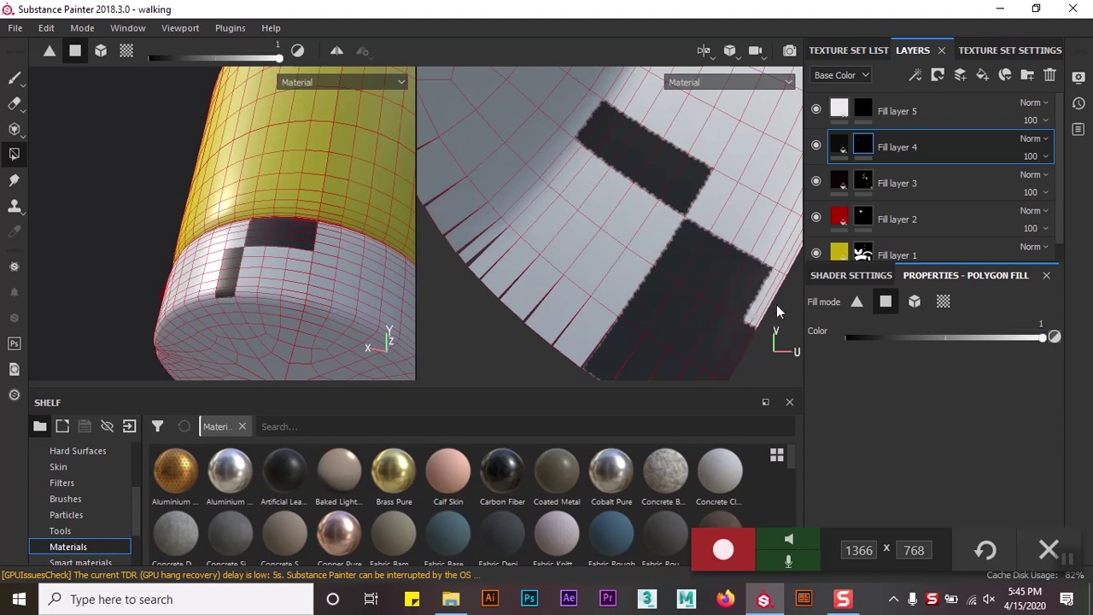
pyautogui.scroll(2, 710, 178)
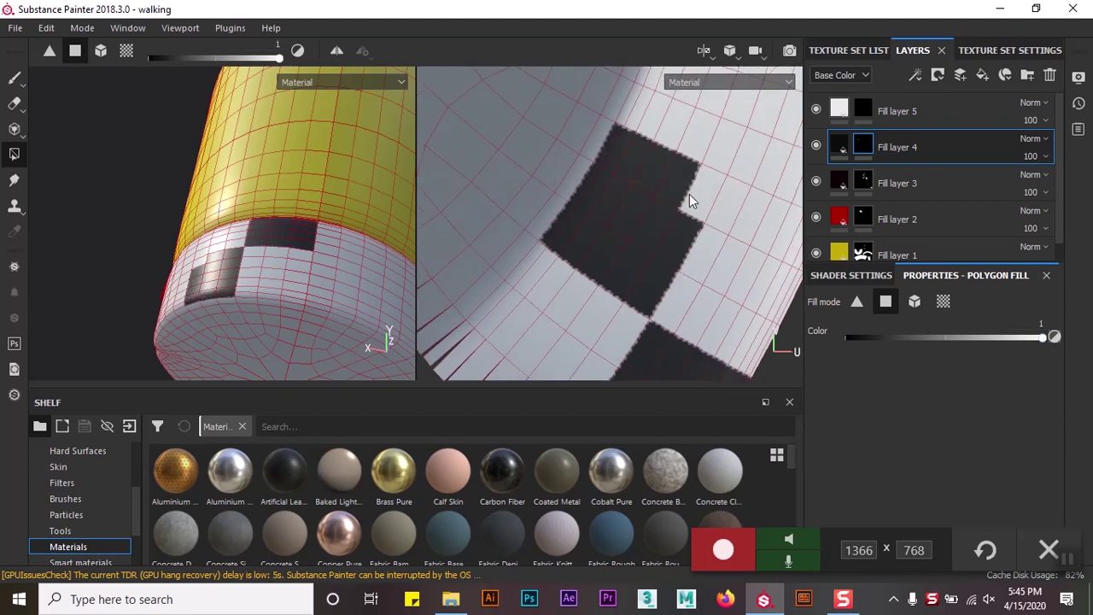
pyautogui.moveTo(700, 183); pyautogui.dragTo(619, 254, button='middle')
pyautogui.moveTo(619, 255)
pyautogui.mouseDown()
pyautogui.moveTo(702, 295)
pyautogui.moveTo(633, 204)
pyautogui.mouseUp()
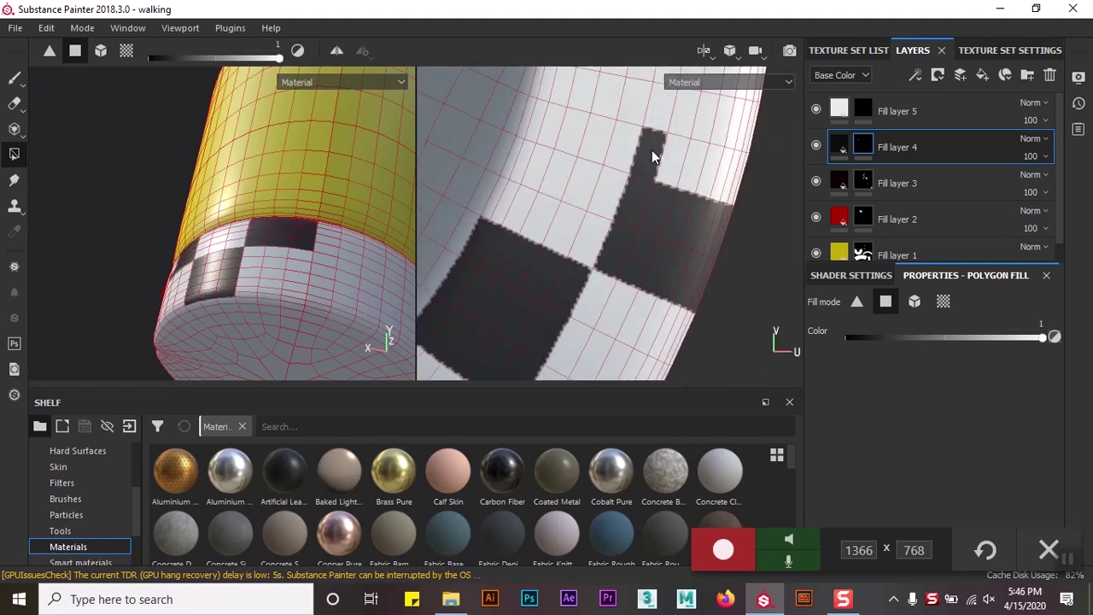
pyautogui.scroll(-2, 674, 222)
# - Add more black checker squares along the ring, filling the white gaps inside them
pyautogui.moveTo(601, 187)
pyautogui.mouseDown()
pyautogui.moveTo(685, 202)
pyautogui.moveTo(698, 223)
pyautogui.mouseUp()
pyautogui.moveTo(699, 223); pyautogui.dragTo(655, 226, button='middle')
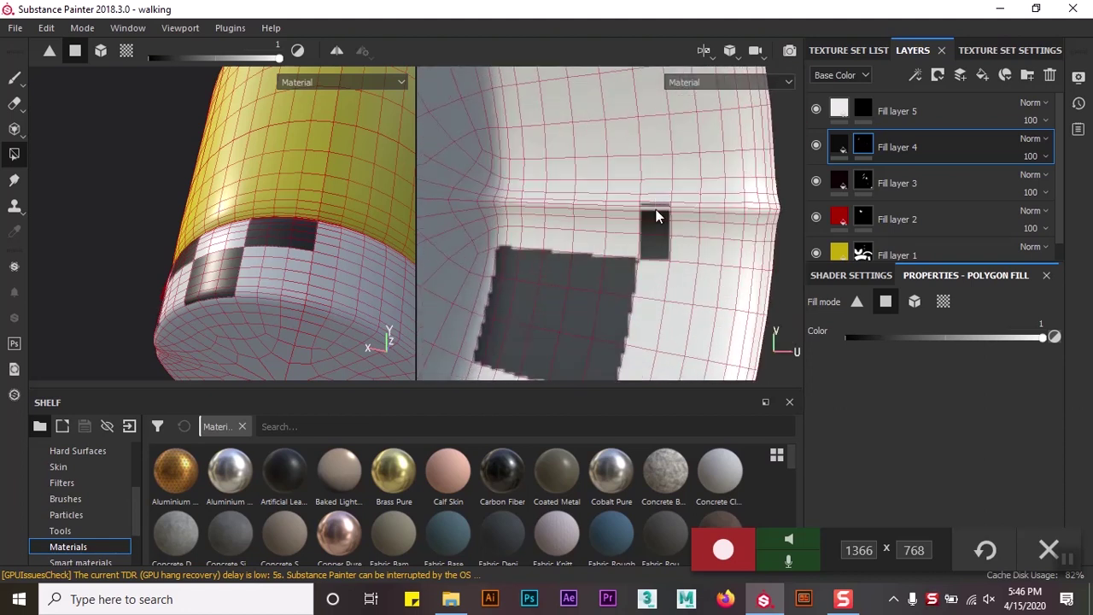
pyautogui.moveTo(685, 207)
pyautogui.mouseDown()
pyautogui.moveTo(790, 130)
pyautogui.moveTo(735, 247)
pyautogui.moveTo(646, 211)
pyautogui.mouseUp()
pyautogui.moveTo(646, 211); pyautogui.dragTo(658, 220, button='middle')
pyautogui.moveTo(658, 220); pyautogui.dragTo(597, 142)
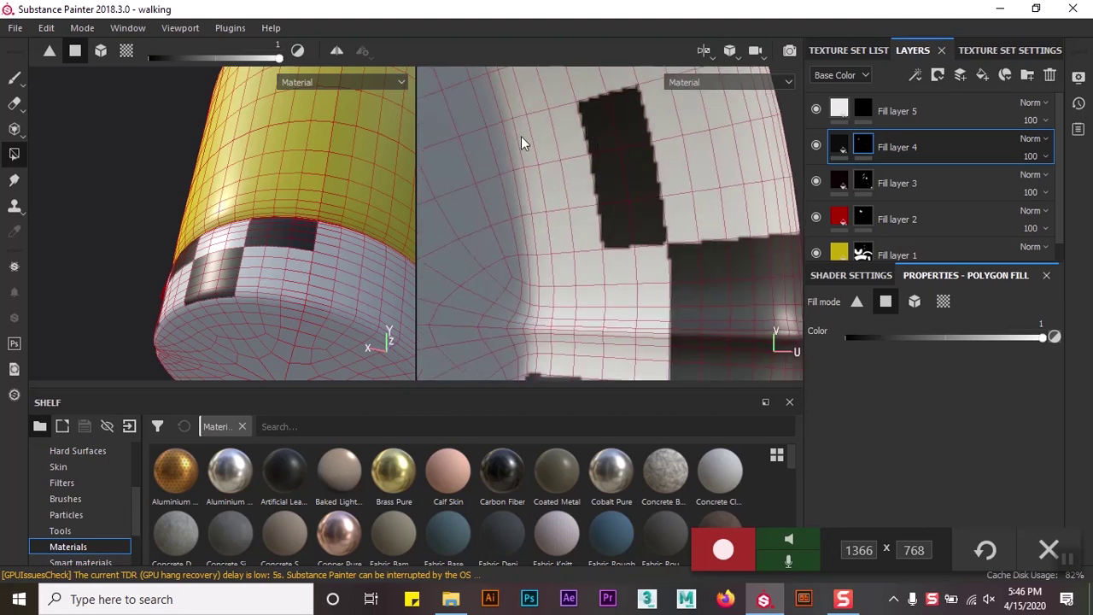
pyautogui.moveTo(538, 226); pyautogui.dragTo(536, 188)
pyautogui.moveTo(536, 188)
pyautogui.mouseDown(button='middle')
pyautogui.moveTo(628, 181)
pyautogui.moveTo(625, 263)
pyautogui.mouseUp(button='middle')
pyautogui.moveTo(668, 245); pyautogui.dragTo(554, 173)
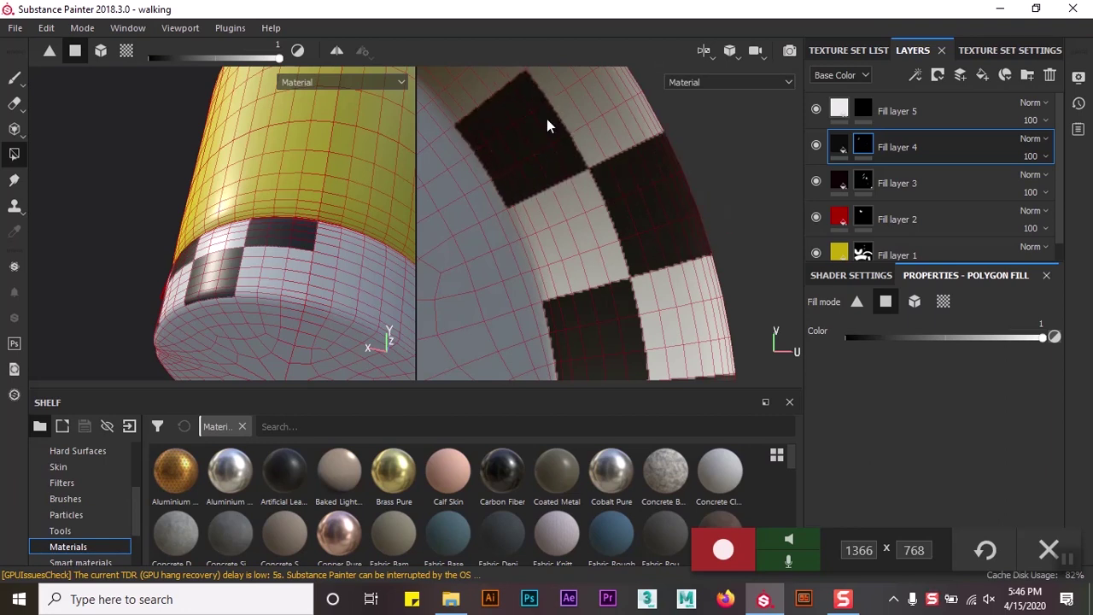
# - Fill the ring's outer-edge polygons and further alternating blocks black
pyautogui.moveTo(542, 117)
pyautogui.keyDown('alt'); pyautogui.mouseDown(button='right')
pyautogui.moveTo(666, 240)
pyautogui.moveTo(721, 196)
pyautogui.mouseUp(button='right'); pyautogui.keyUp('alt')
pyautogui.moveTo(632, 210)
pyautogui.mouseDown()
pyautogui.moveTo(657, 122)
pyautogui.moveTo(498, 198)
pyautogui.mouseUp()
pyautogui.moveTo(470, 236)
pyautogui.mouseDown(button='middle')
pyautogui.moveTo(583, 285)
pyautogui.moveTo(658, 220)
pyautogui.mouseUp(button='middle')
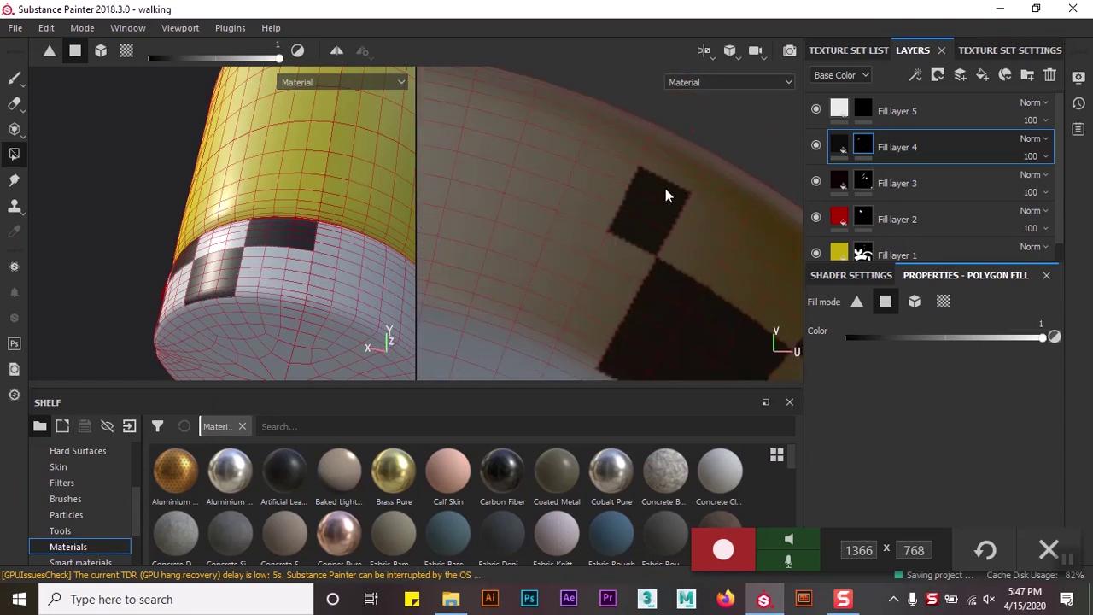
pyautogui.moveTo(600, 213); pyautogui.dragTo(555, 146)
pyautogui.moveTo(556, 146); pyautogui.dragTo(624, 210, button='middle')
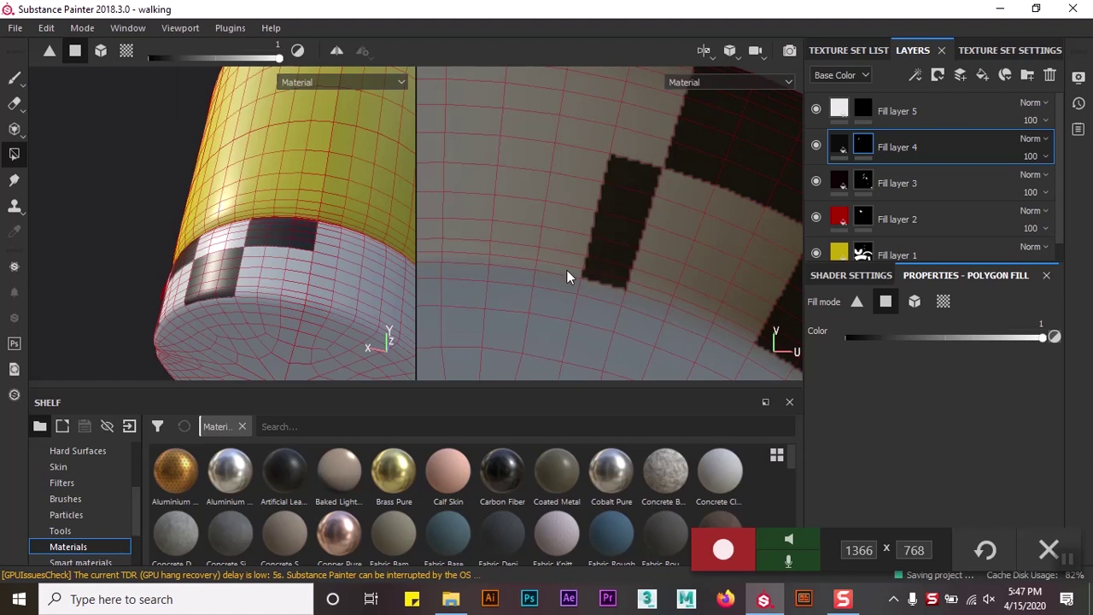
pyautogui.moveTo(523, 236)
pyautogui.mouseDown()
pyautogui.moveTo(512, 166)
pyautogui.moveTo(493, 212)
pyautogui.mouseUp()
pyautogui.moveTo(493, 213); pyautogui.dragTo(666, 205, button='middle')
pyautogui.moveTo(666, 205)
pyautogui.mouseDown()
pyautogui.moveTo(579, 182)
pyautogui.moveTo(507, 269)
pyautogui.mouseUp()
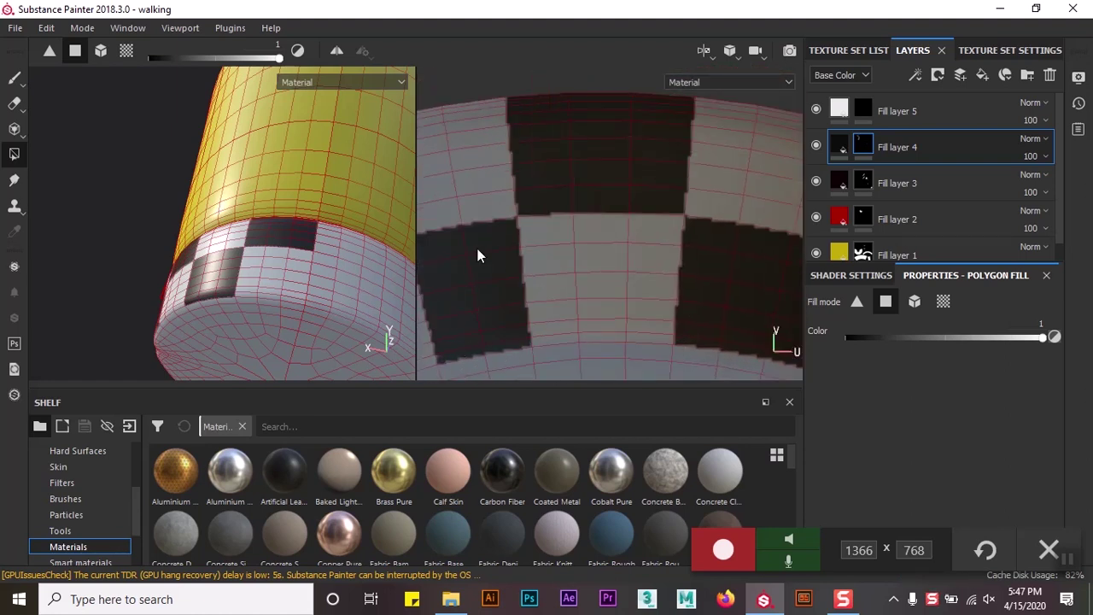
pyautogui.moveTo(494, 255); pyautogui.dragTo(654, 278, button='middle')
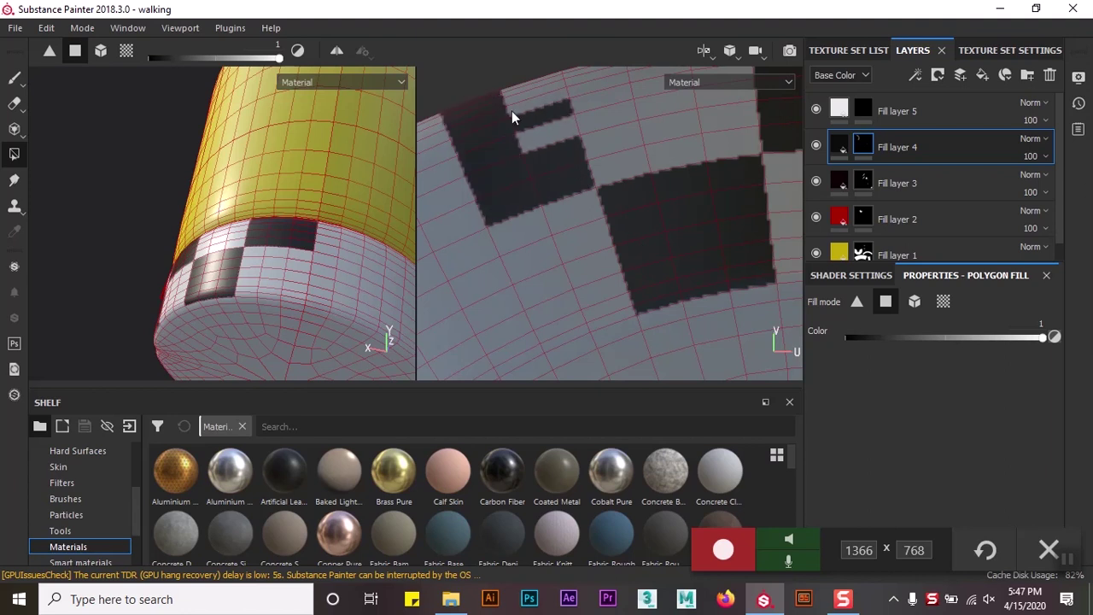
# - Fill the last alternating blocks black to complete the checkered band
pyautogui.moveTo(534, 141); pyautogui.dragTo(463, 189)
pyautogui.moveTo(463, 188); pyautogui.dragTo(600, 103, button='middle')
pyautogui.moveTo(600, 103); pyautogui.dragTo(575, 180)
pyautogui.moveTo(574, 180); pyautogui.dragTo(598, 183, button='middle')
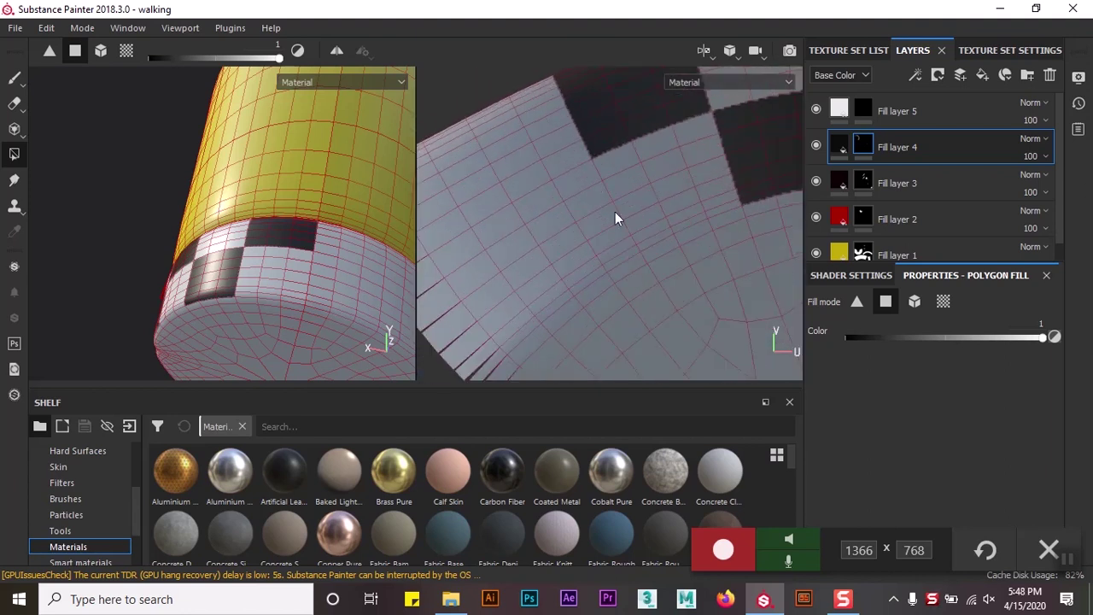
pyautogui.moveTo(615, 249)
pyautogui.mouseDown()
pyautogui.moveTo(548, 197)
pyautogui.moveTo(569, 292)
pyautogui.moveTo(566, 252)
pyautogui.moveTo(470, 243)
pyautogui.mouseUp()
pyautogui.moveTo(471, 243); pyautogui.dragTo(540, 276, button='middle')
pyautogui.moveTo(541, 277); pyautogui.dragTo(504, 254)
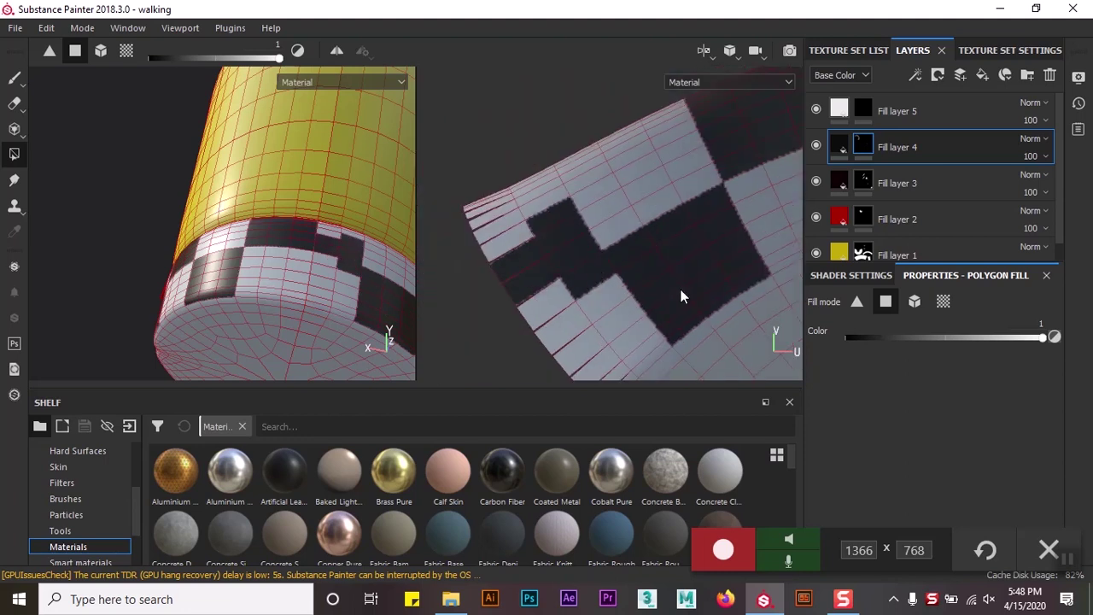
pyautogui.moveTo(569, 188); pyautogui.dragTo(511, 247)
pyautogui.moveTo(384, 250)
pyautogui.keyDown('alt'); pyautogui.mouseDown()
pyautogui.moveTo(275, 251)
pyautogui.moveTo(409, 231)
pyautogui.moveTo(309, 175)
pyautogui.moveTo(268, 198)
pyautogui.mouseUp(); pyautogui.keyUp('alt')
# - On Fill layer 5's mask, zoom to the ring and fill the first grey cells white
pyautogui.click(862, 109)
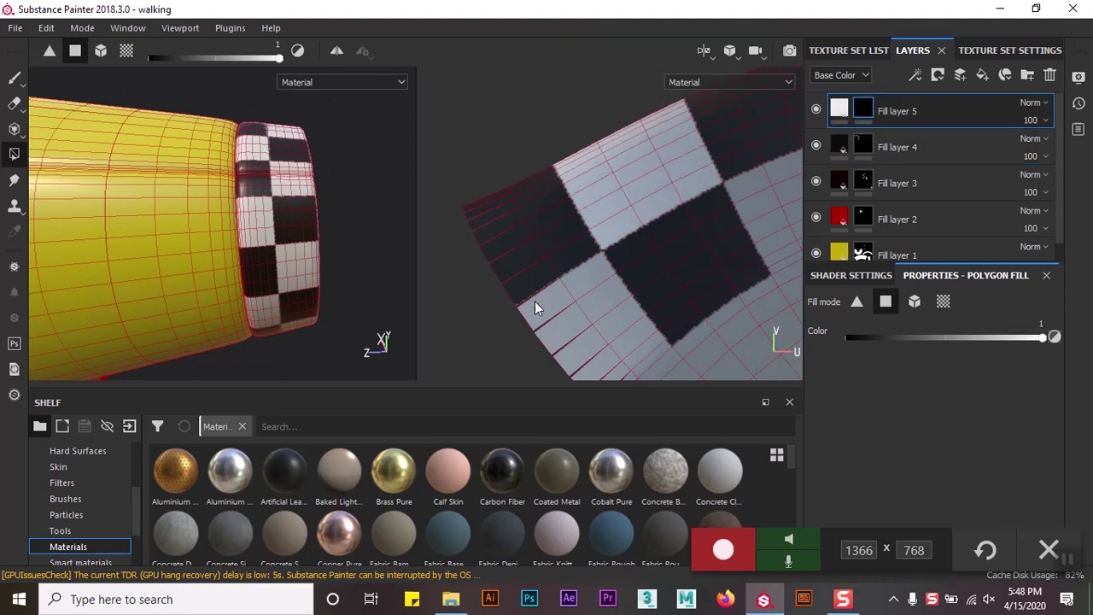
pyautogui.scroll(2, 581, 249)
pyautogui.scroll(2, 625, 312)
pyautogui.scroll(2, 547, 208)
pyautogui.scroll(-2, 635, 260)
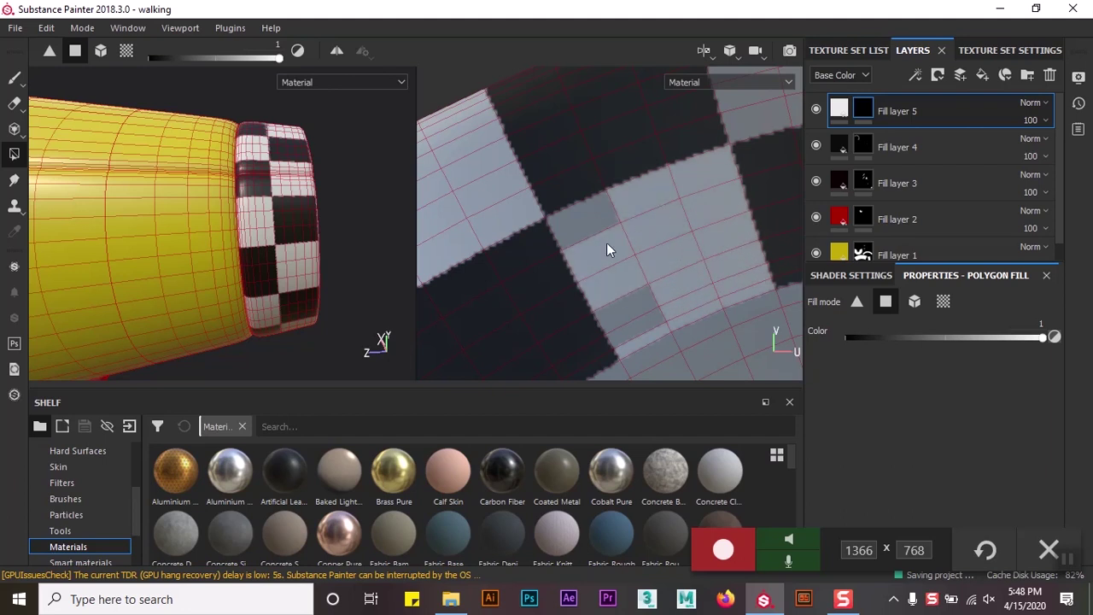
pyautogui.scroll(2, 505, 271)
pyautogui.scroll(2, 694, 212)
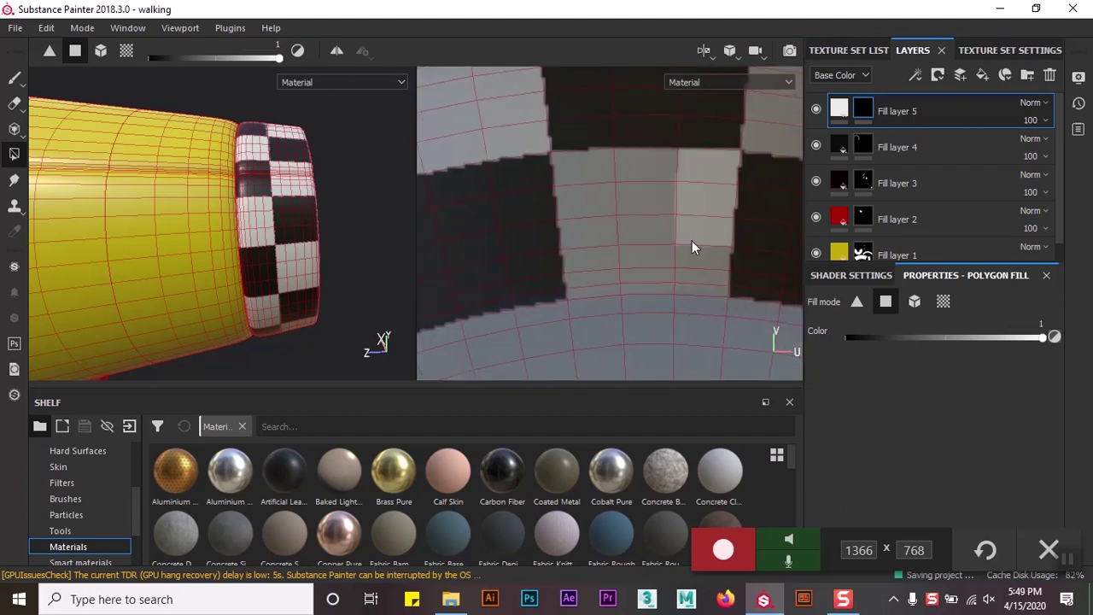
pyautogui.scroll(2, 629, 178)
pyautogui.scroll(-2, 600, 158)
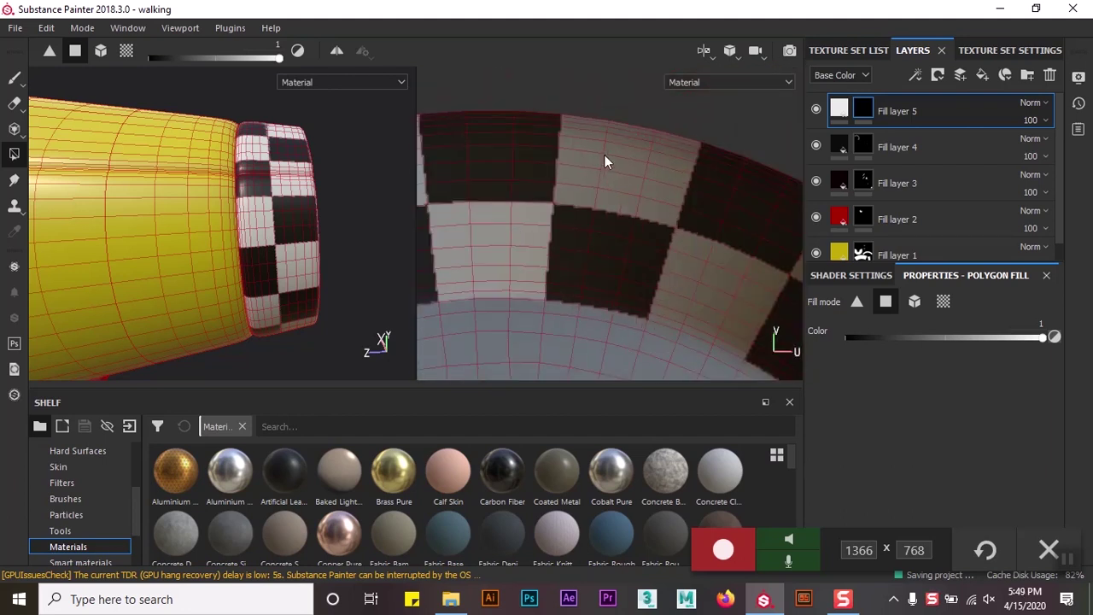
pyautogui.scroll(2, 688, 119)
pyautogui.scroll(2, 580, 186)
pyautogui.scroll(2, 594, 222)
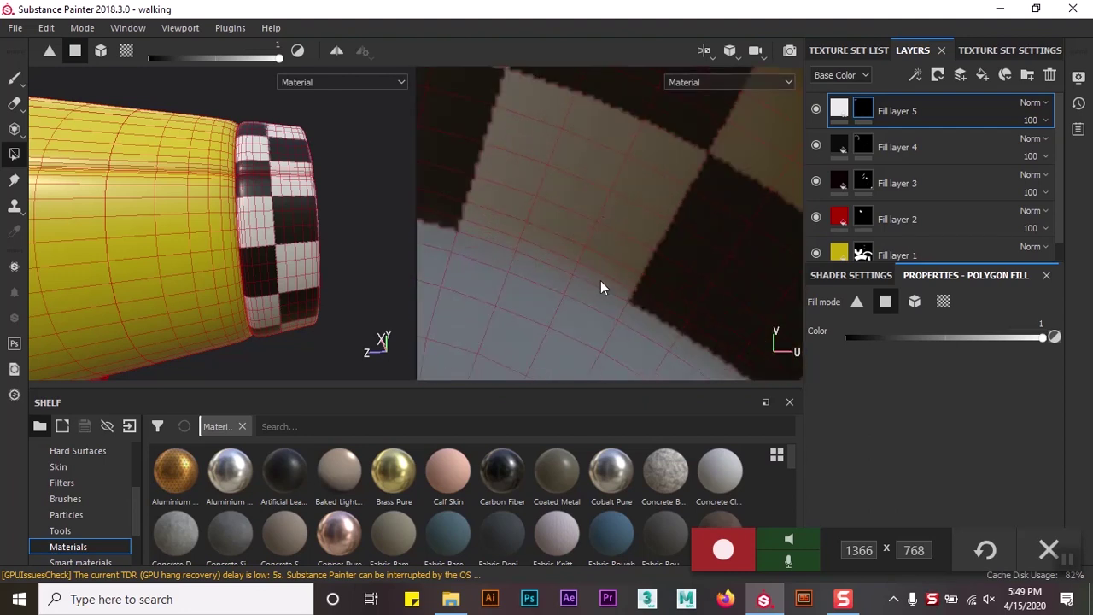
pyautogui.scroll(-3, 663, 178)
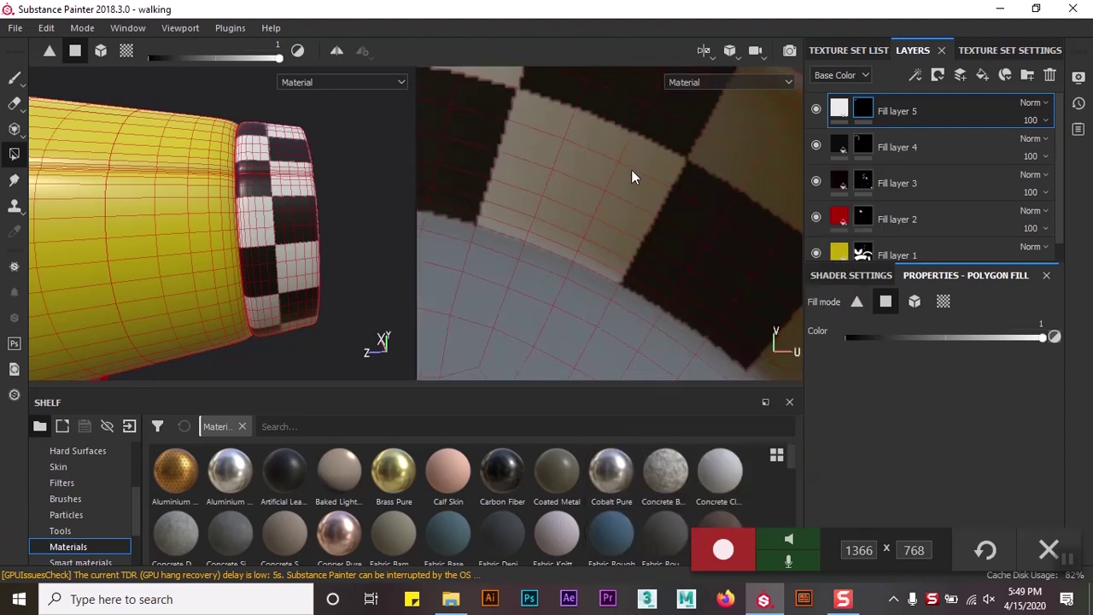
pyautogui.scroll(1, 636, 178)
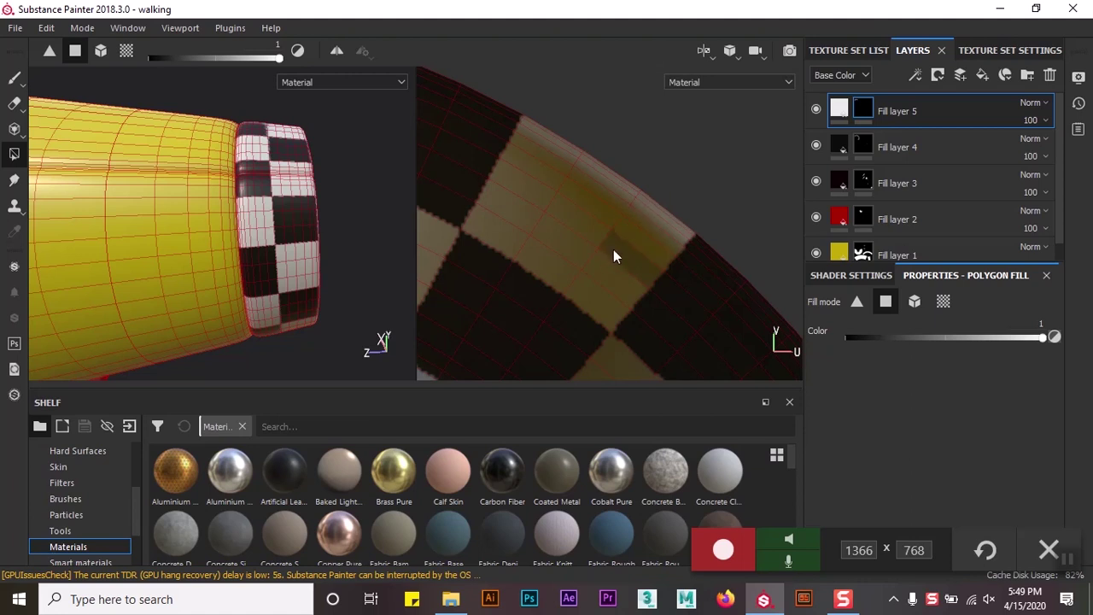
pyautogui.scroll(-2, 613, 249)
pyautogui.scroll(3, 637, 185)
pyautogui.scroll(-1, 685, 187)
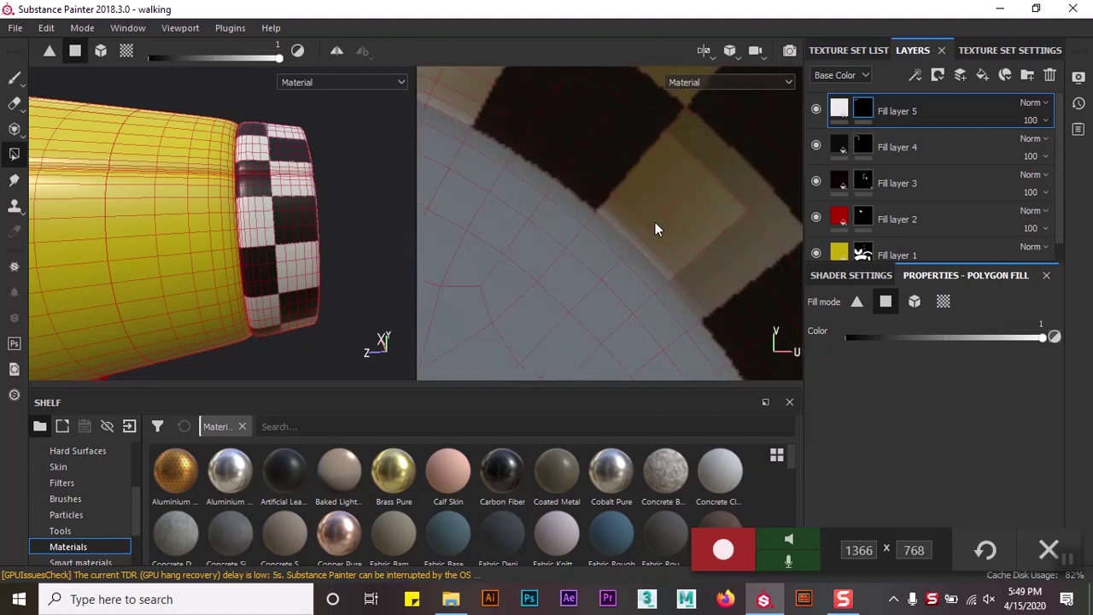
pyautogui.scroll(1, 655, 221)
pyautogui.scroll(-1, 589, 137)
pyautogui.scroll(-1, 576, 163)
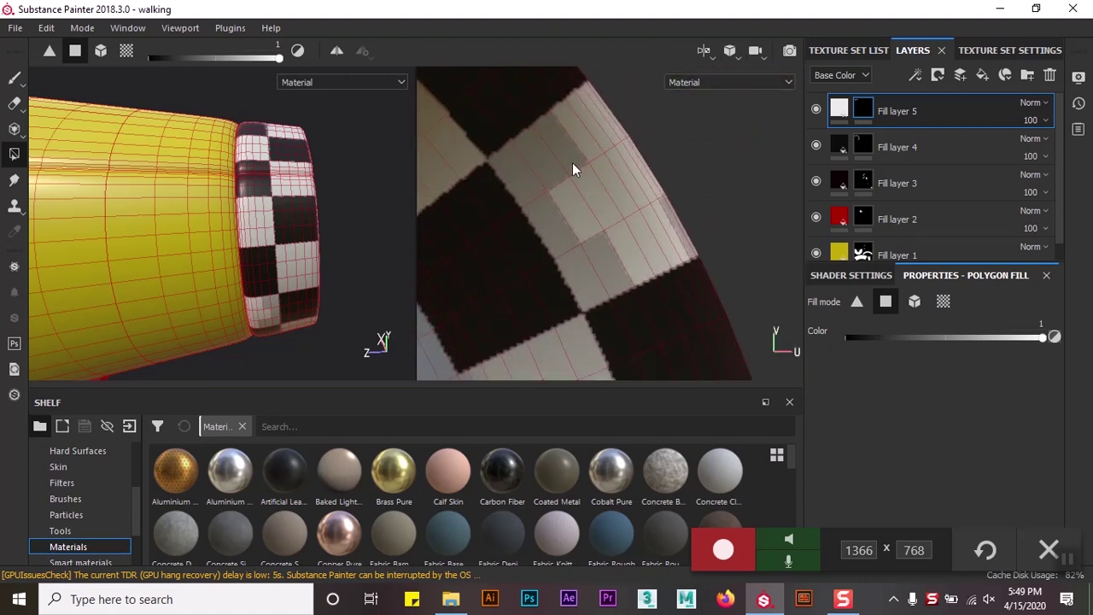
pyautogui.scroll(-3, 615, 162)
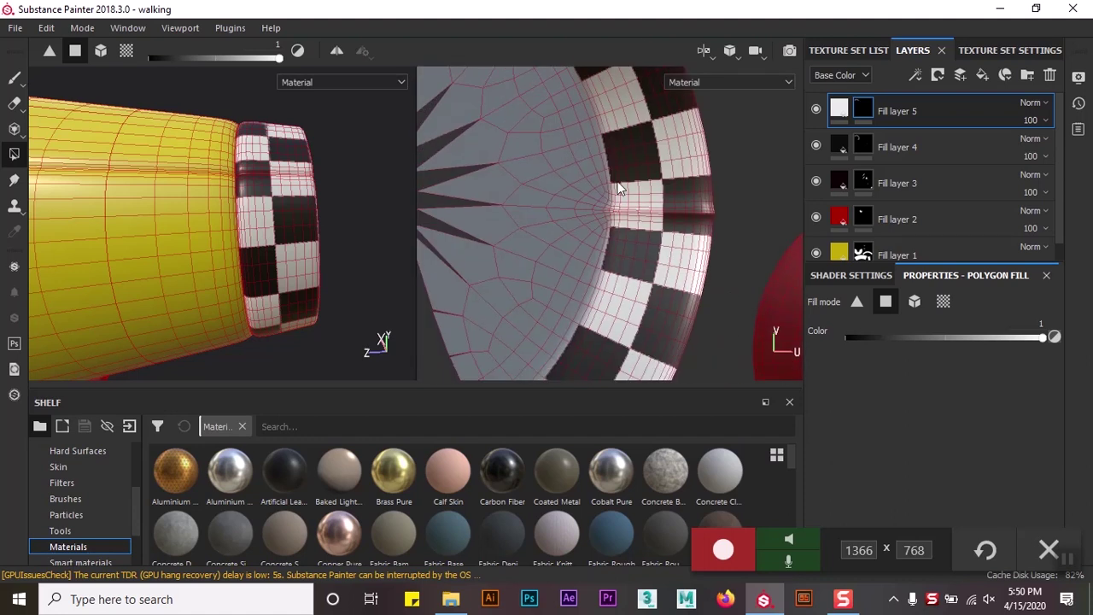
pyautogui.scroll(2, 608, 175)
pyautogui.scroll(3, 600, 166)
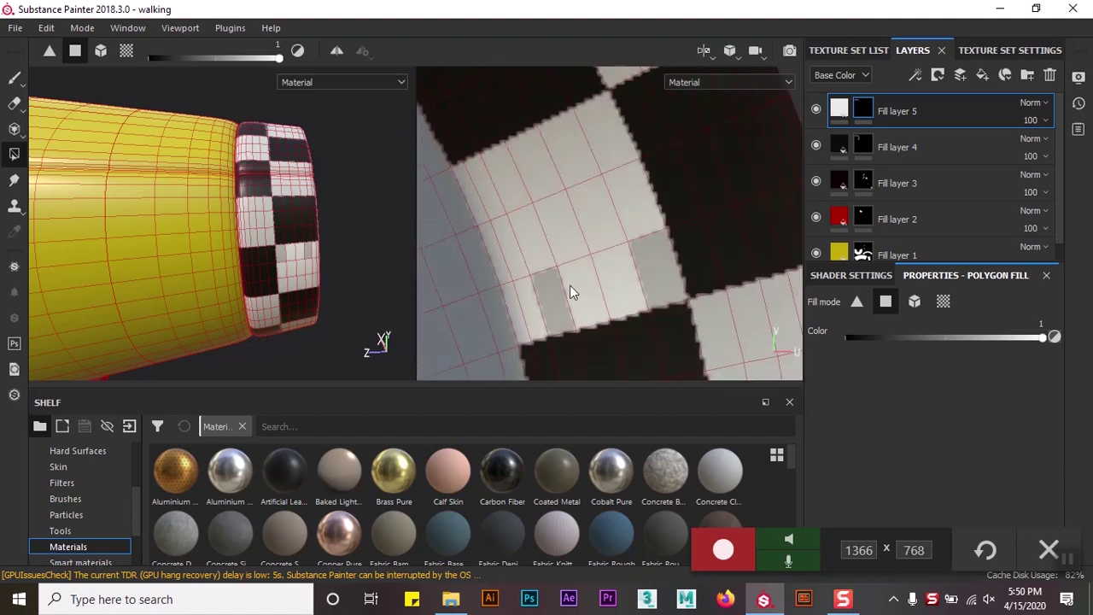
pyautogui.scroll(-2, 570, 285)
pyautogui.scroll(1, 615, 272)
pyautogui.scroll(-2, 606, 196)
pyautogui.scroll(3, 644, 221)
pyautogui.moveTo(644, 222); pyautogui.dragTo(508, 205)
pyautogui.moveTo(472, 250)
pyautogui.mouseDown()
pyautogui.moveTo(478, 162)
pyautogui.moveTo(478, 183)
pyautogui.moveTo(594, 276)
pyautogui.moveTo(578, 166)
pyautogui.mouseUp()
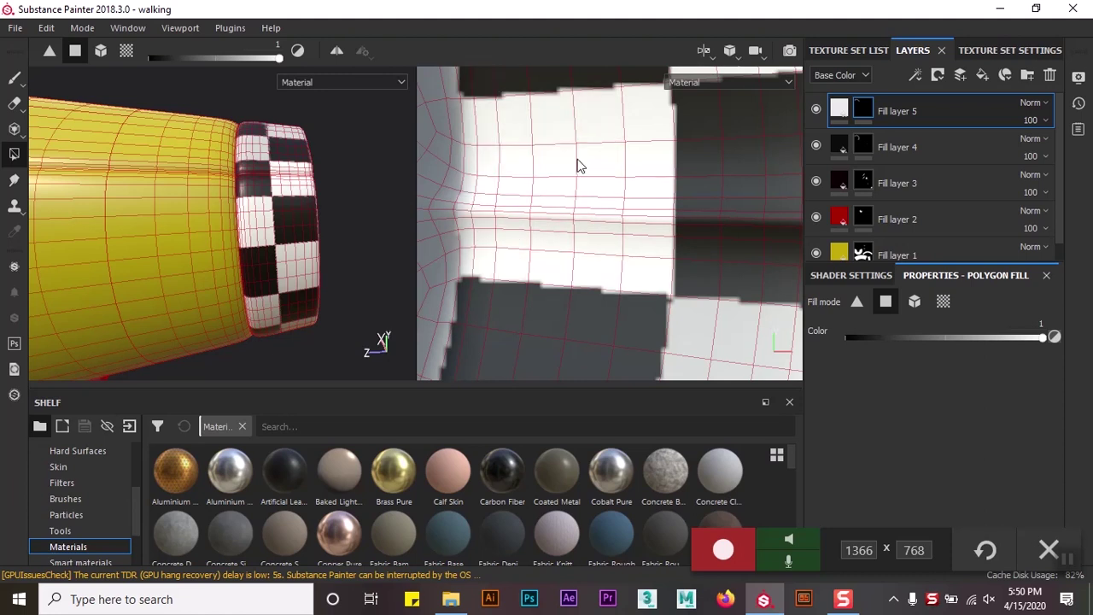
# - Fill the remaining grey ring cells white until the checker is clean
pyautogui.scroll(-2, 578, 166)
pyautogui.moveTo(640, 214)
pyautogui.mouseDown()
pyautogui.moveTo(602, 234)
pyautogui.moveTo(644, 205)
pyautogui.mouseUp()
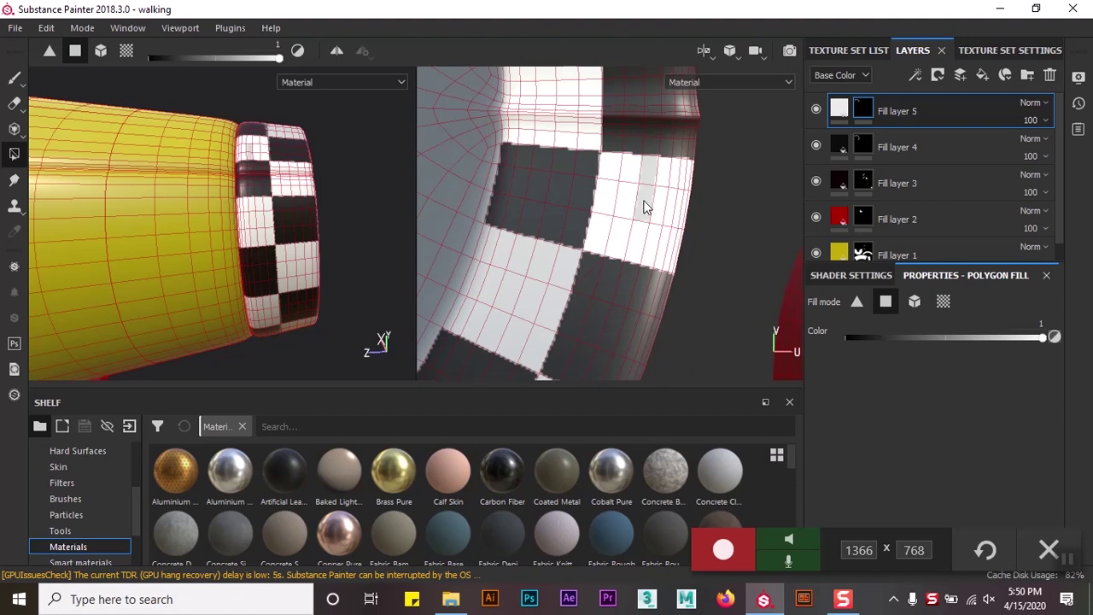
pyautogui.scroll(2, 644, 205)
pyautogui.moveTo(440, 337)
pyautogui.mouseDown()
pyautogui.moveTo(532, 268)
pyautogui.moveTo(606, 320)
pyautogui.mouseUp()
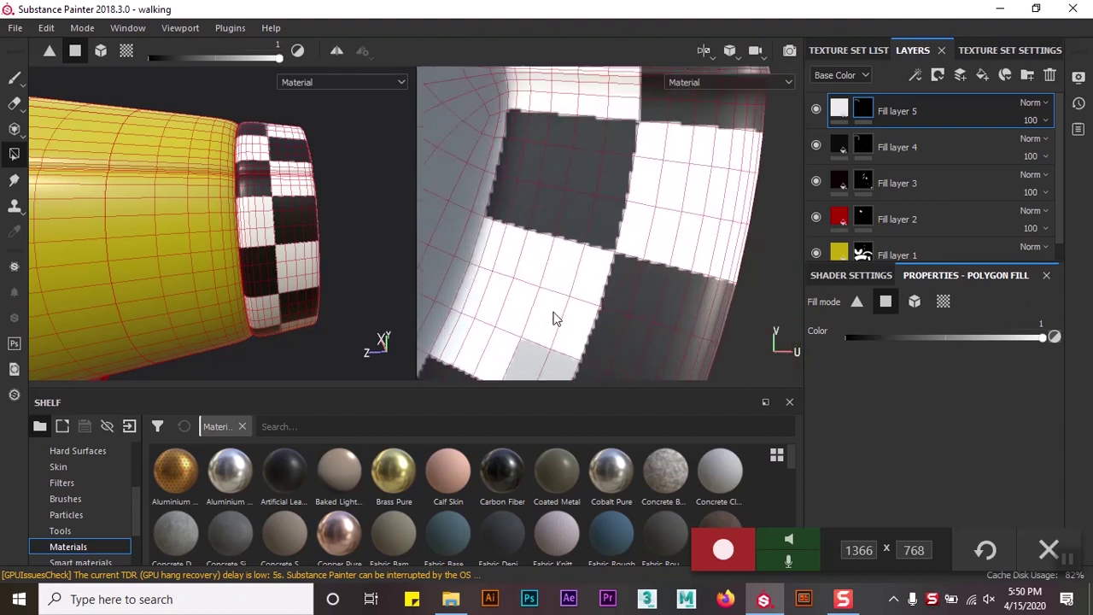
pyautogui.scroll(-2, 551, 317)
pyautogui.scroll(2, 592, 156)
pyautogui.moveTo(598, 224)
pyautogui.mouseDown()
pyautogui.moveTo(572, 228)
pyautogui.moveTo(592, 161)
pyautogui.mouseUp()
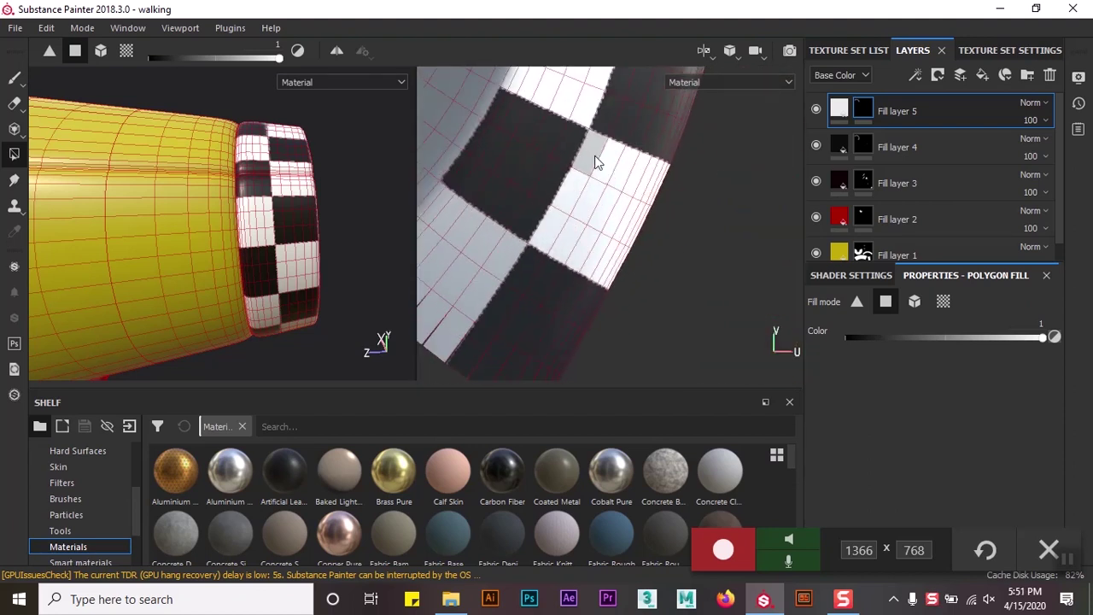
pyautogui.scroll(-2, 592, 161)
pyautogui.scroll(2, 587, 231)
pyautogui.moveTo(529, 188)
pyautogui.mouseDown()
pyautogui.moveTo(550, 334)
pyautogui.moveTo(595, 208)
pyautogui.moveTo(506, 241)
pyautogui.mouseUp()
pyautogui.scroll(-2, 507, 232)
pyautogui.scroll(-2, 507, 231)
pyautogui.scroll(1, 224, 230)
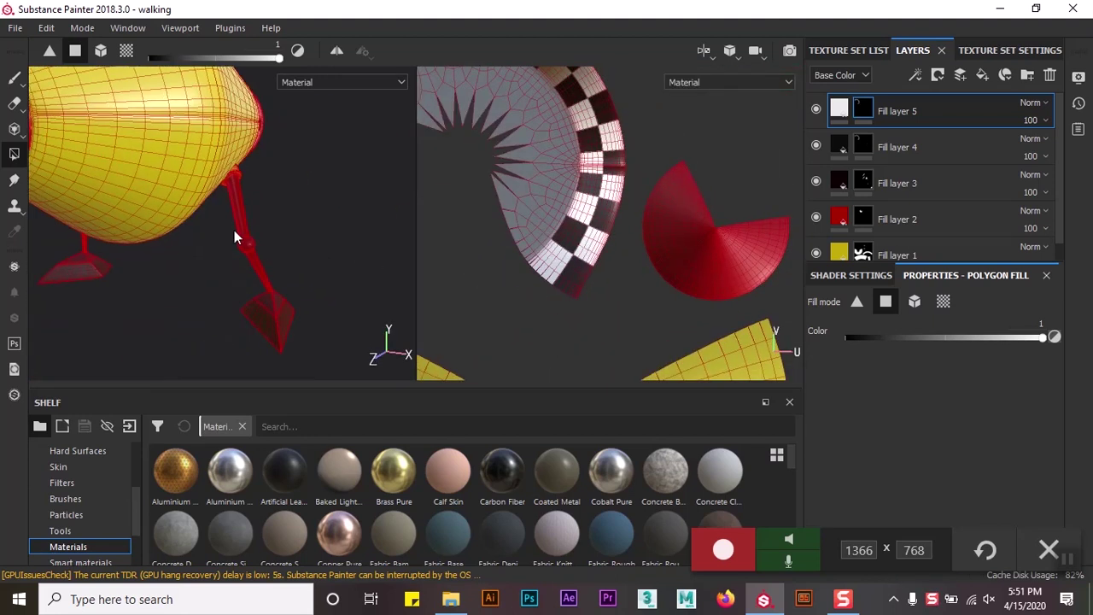
pyautogui.scroll(1, 411, 221)
# - Switch to the Paint tool on Layer 1 and orbit the model to face the yellow body
pyautogui.scroll(2, 433, 317)
pyautogui.scroll(1, 433, 318)
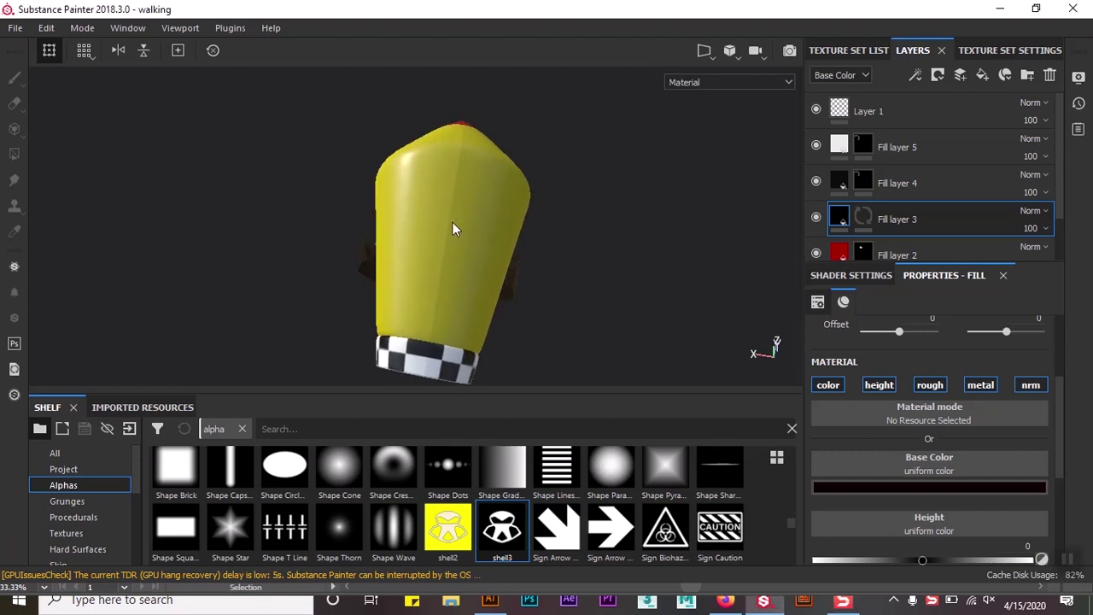
pyautogui.scroll(1, 452, 224)
pyautogui.scroll(3, 342, 504)
pyautogui.press('1')
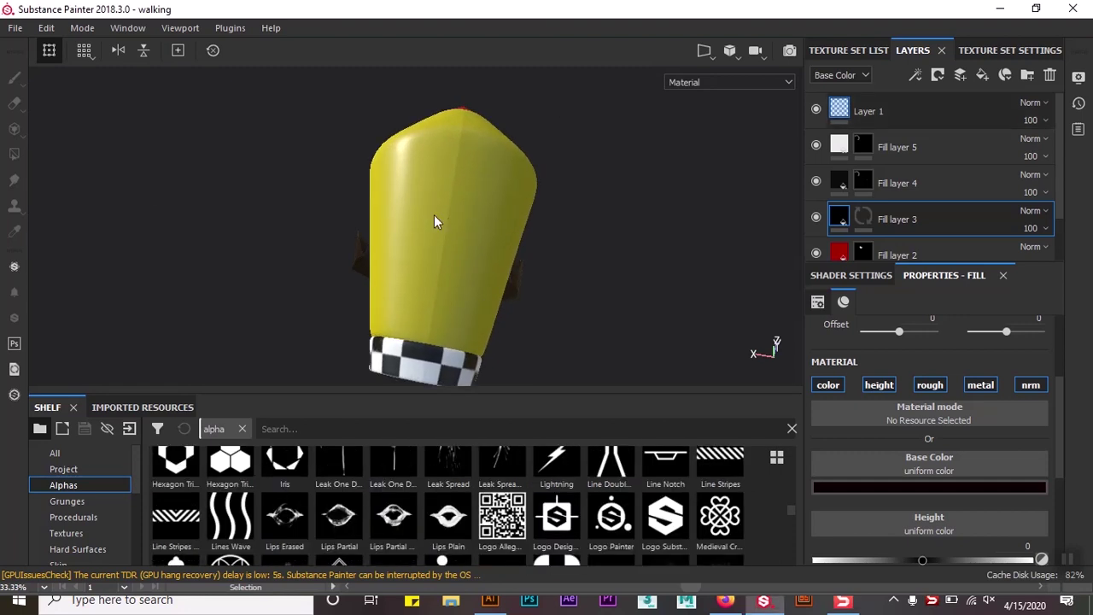
pyautogui.scroll(-2, 422, 263)
pyautogui.moveTo(423, 263)
pyautogui.keyDown('alt'); pyautogui.mouseDown()
pyautogui.moveTo(447, 262)
pyautogui.moveTo(412, 264)
pyautogui.moveTo(694, 209)
pyautogui.moveTo(463, 244)
pyautogui.mouseUp(); pyautogui.keyUp('alt')
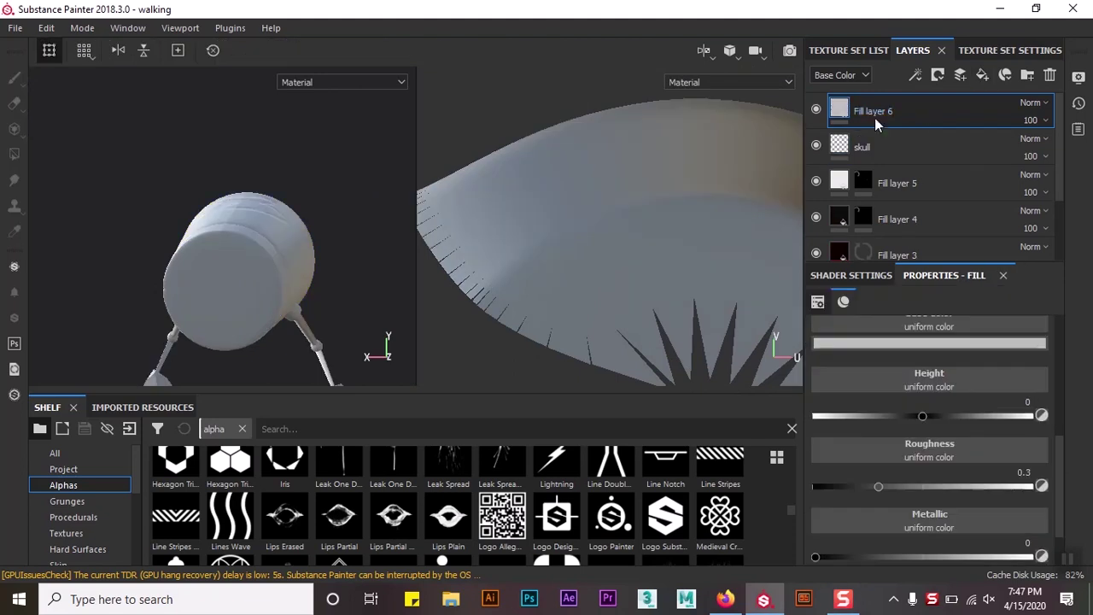
# - Set Fill layer 6's base colour to yellow
pyautogui.click(929, 343)
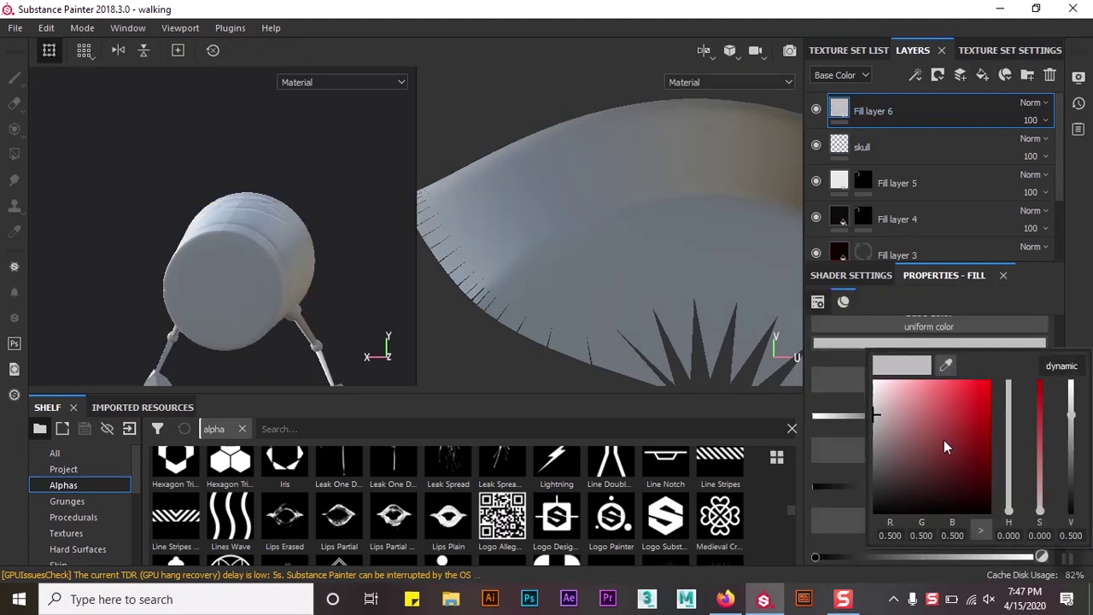
pyautogui.click(978, 457)
pyautogui.moveTo(1007, 493)
pyautogui.mouseDown()
pyautogui.moveTo(1010, 506)
pyautogui.moveTo(994, 419)
pyautogui.mouseUp()
pyautogui.moveTo(1008, 505); pyautogui.dragTo(1008, 501)
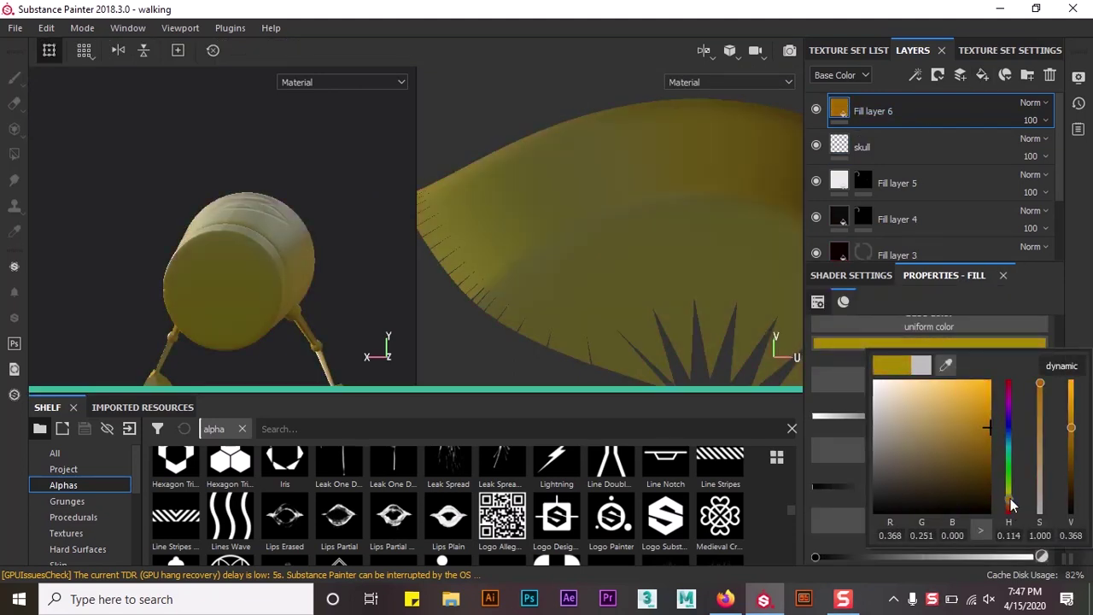
# - Polygon-fill the end-cap faces yellow, working around the UV view to reach every grey face
pyautogui.press('4')
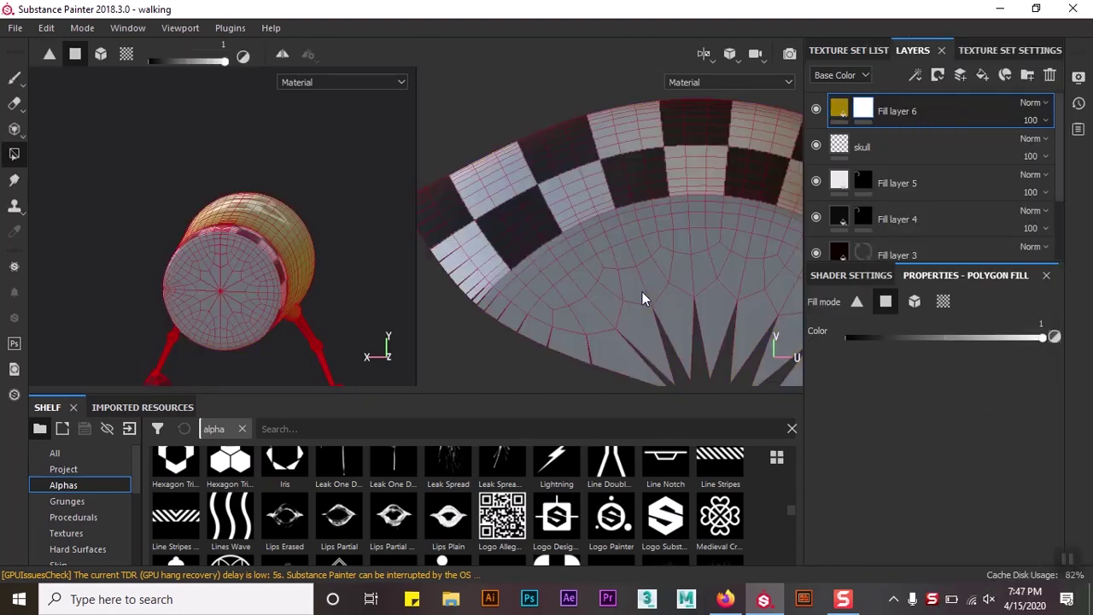
pyautogui.moveTo(546, 323); pyautogui.dragTo(513, 304)
pyautogui.scroll(3, 513, 304)
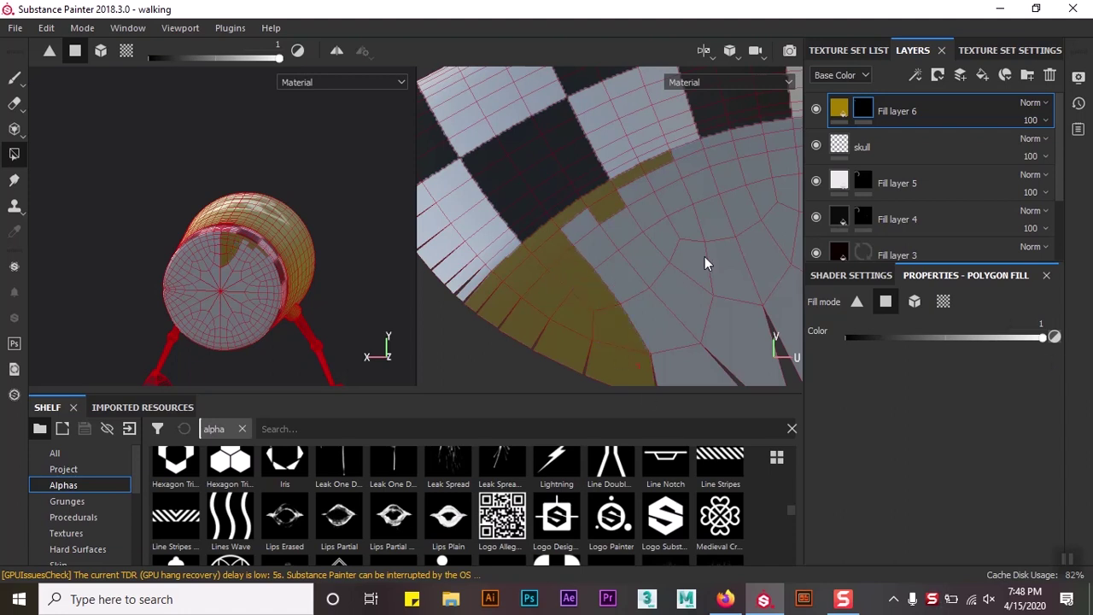
pyautogui.moveTo(705, 256); pyautogui.dragTo(527, 125)
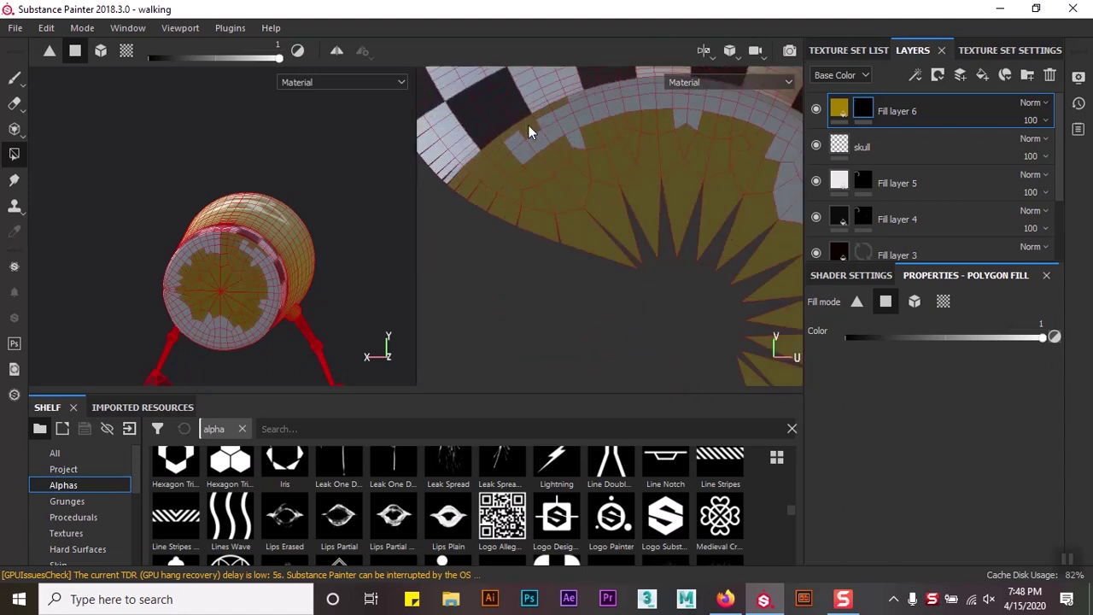
pyautogui.scroll(2, 555, 115)
pyautogui.scroll(2, 568, 157)
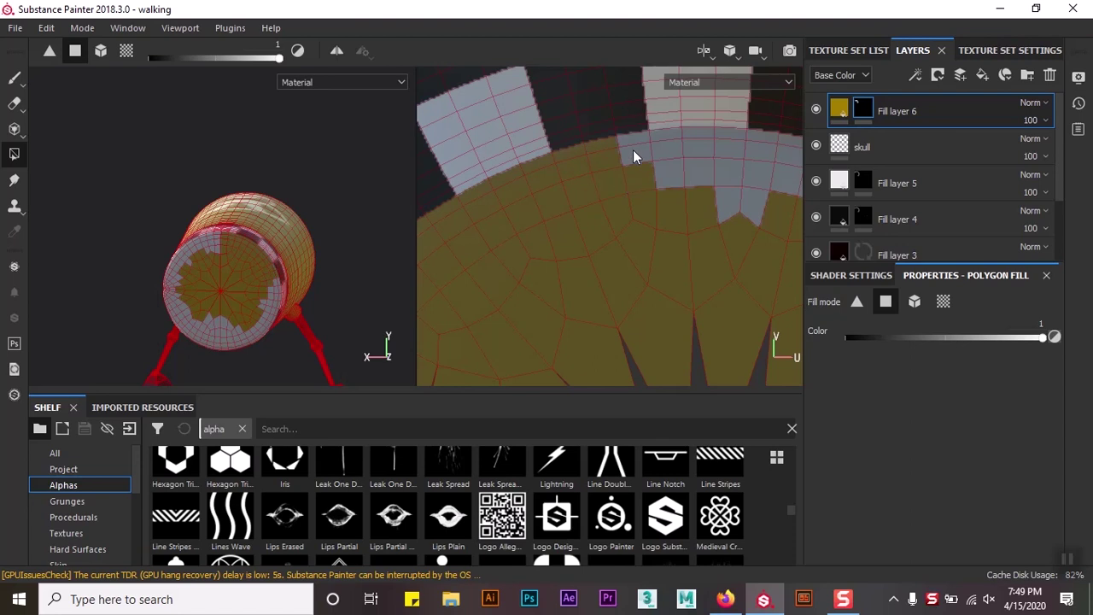
pyautogui.moveTo(724, 178)
pyautogui.mouseDown(button='middle')
pyautogui.moveTo(573, 224)
pyautogui.moveTo(769, 231)
pyautogui.mouseUp(button='middle')
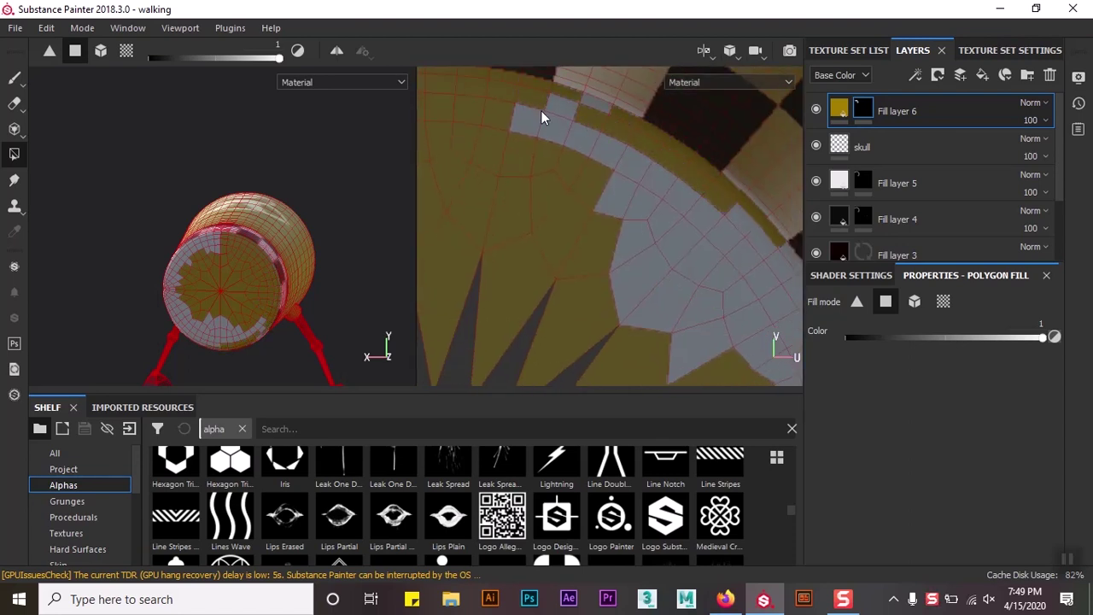
pyautogui.scroll(-2, 700, 305)
pyautogui.moveTo(700, 304); pyautogui.dragTo(577, 186, button='middle')
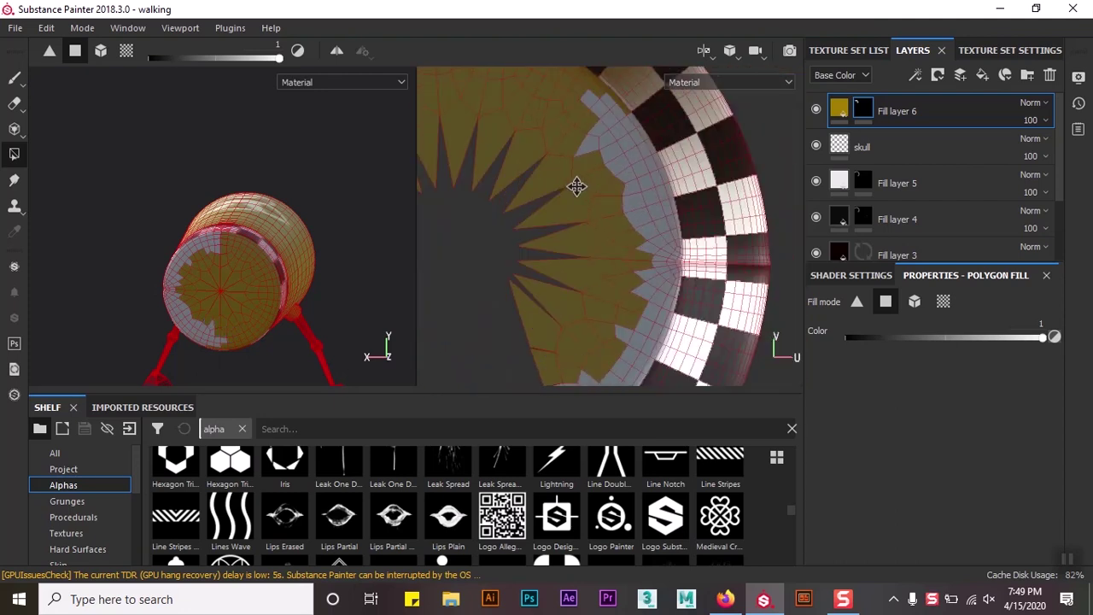
pyautogui.scroll(2, 576, 186)
pyautogui.moveTo(555, 339); pyautogui.dragTo(651, 297, button='middle')
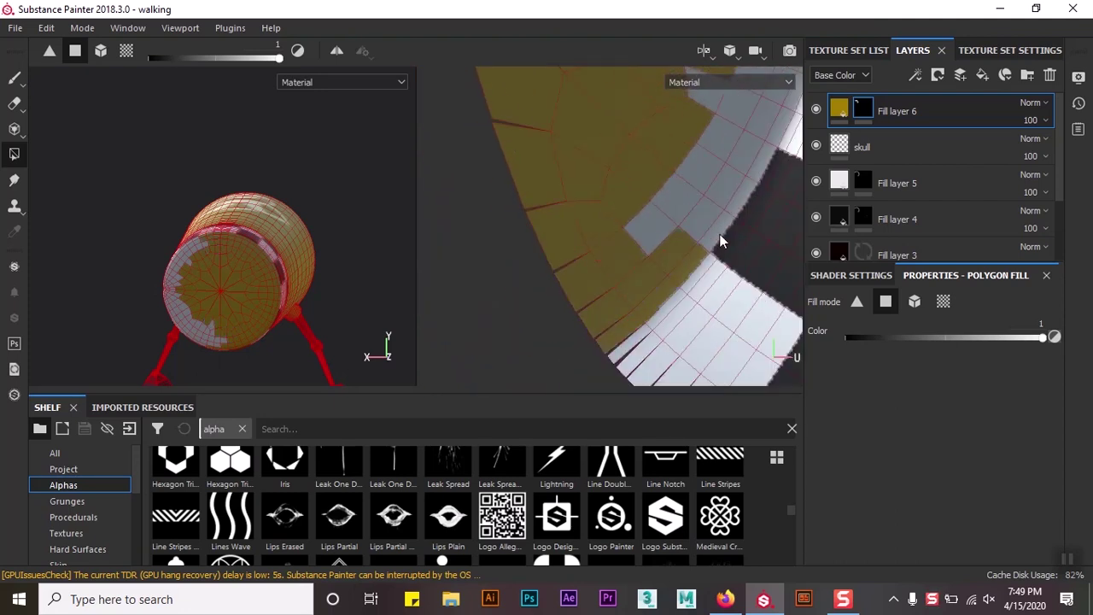
pyautogui.moveTo(655, 210)
pyautogui.mouseDown(button='middle')
pyautogui.moveTo(578, 222)
pyautogui.moveTo(692, 118)
pyautogui.mouseUp(button='middle')
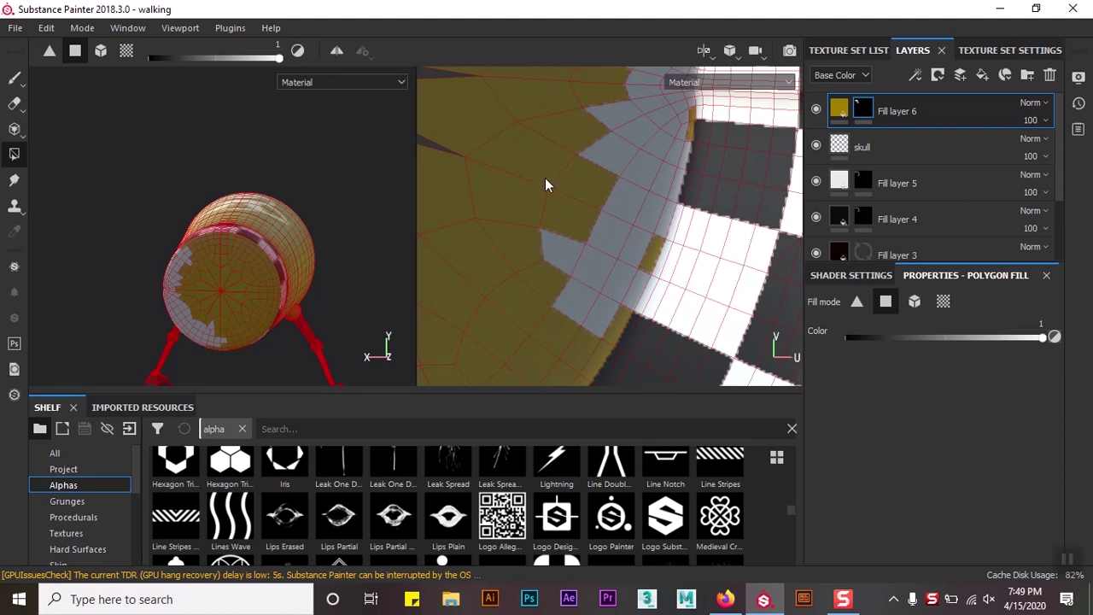
pyautogui.scroll(2, 690, 146)
pyautogui.moveTo(622, 317); pyautogui.dragTo(555, 301, button='middle')
pyautogui.scroll(-2, 567, 273)
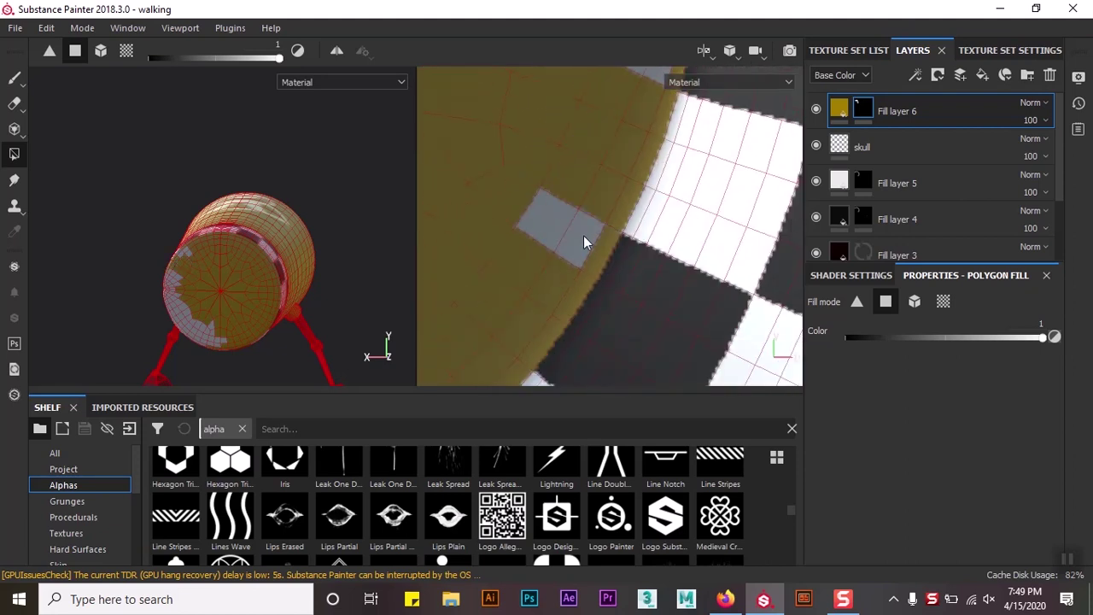
pyautogui.scroll(2, 624, 192)
pyautogui.scroll(1, 631, 325)
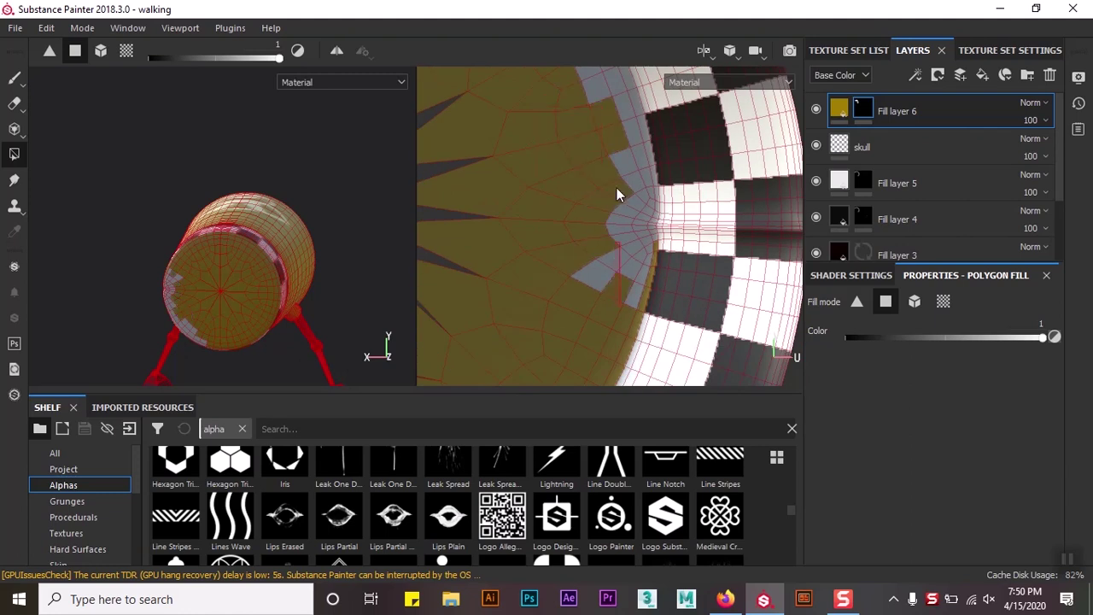
pyautogui.scroll(2, 649, 235)
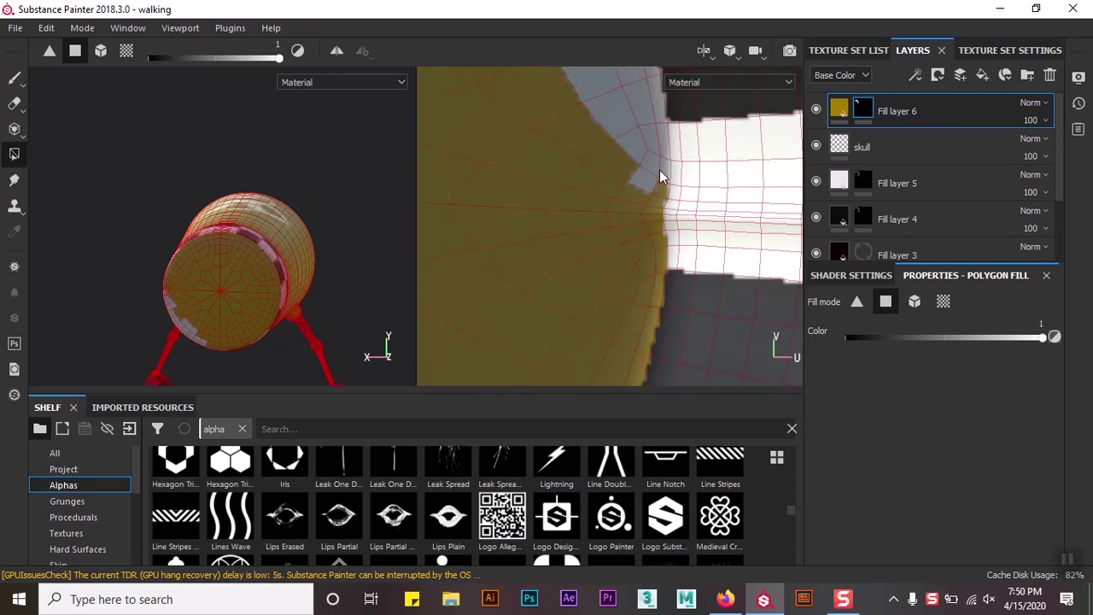
pyautogui.moveTo(585, 185); pyautogui.dragTo(653, 255, button='middle')
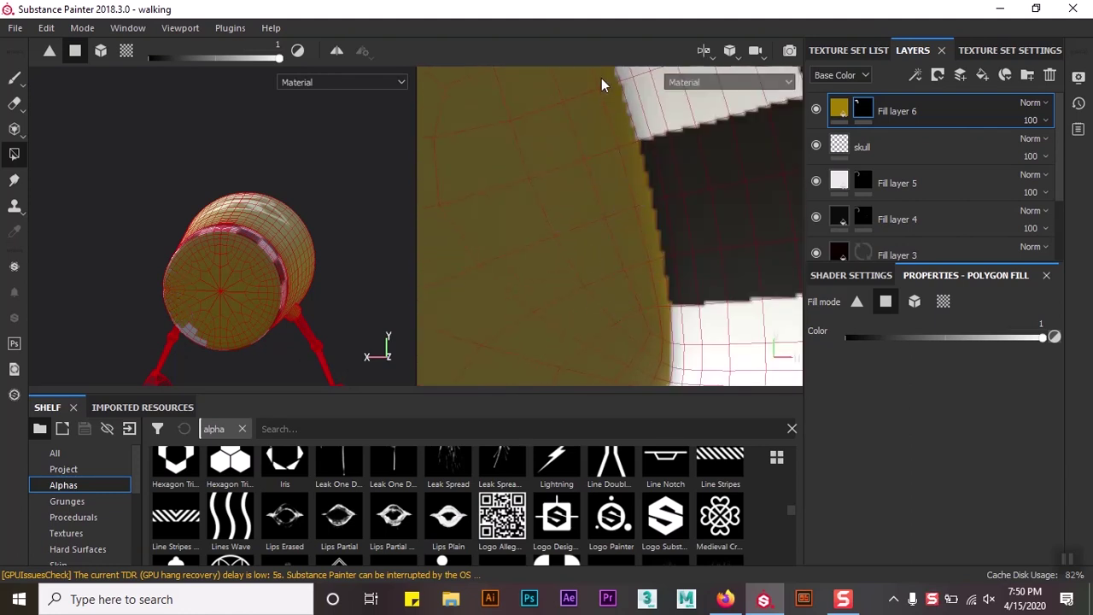
pyautogui.scroll(-2, 563, 186)
pyautogui.scroll(-2, 641, 134)
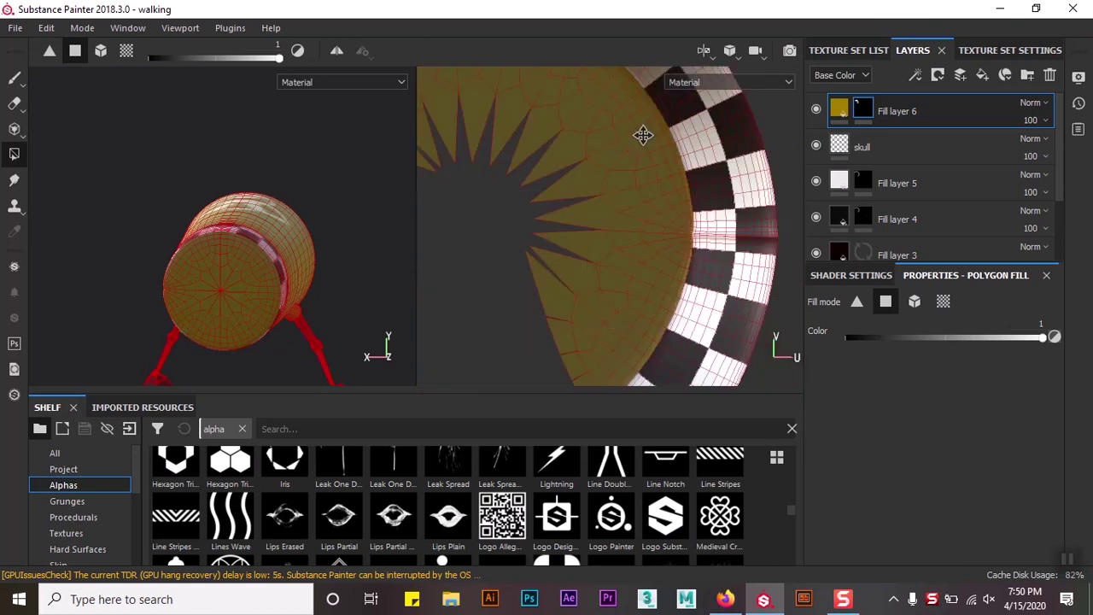
pyautogui.scroll(-2, 571, 225)
pyautogui.scroll(-1, 548, 237)
# - Change Fill layer 6's base colour hue and brightness to bright orange
pyautogui.click(839, 109)
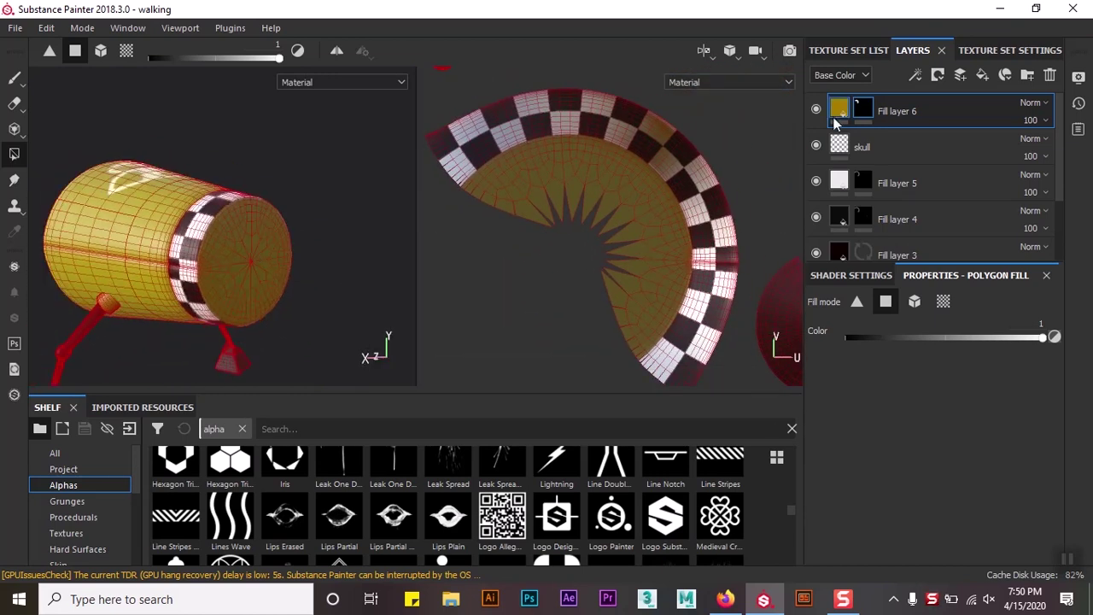
pyautogui.click(871, 344)
pyautogui.moveTo(975, 441); pyautogui.dragTo(991, 381)
pyautogui.click(1009, 507)
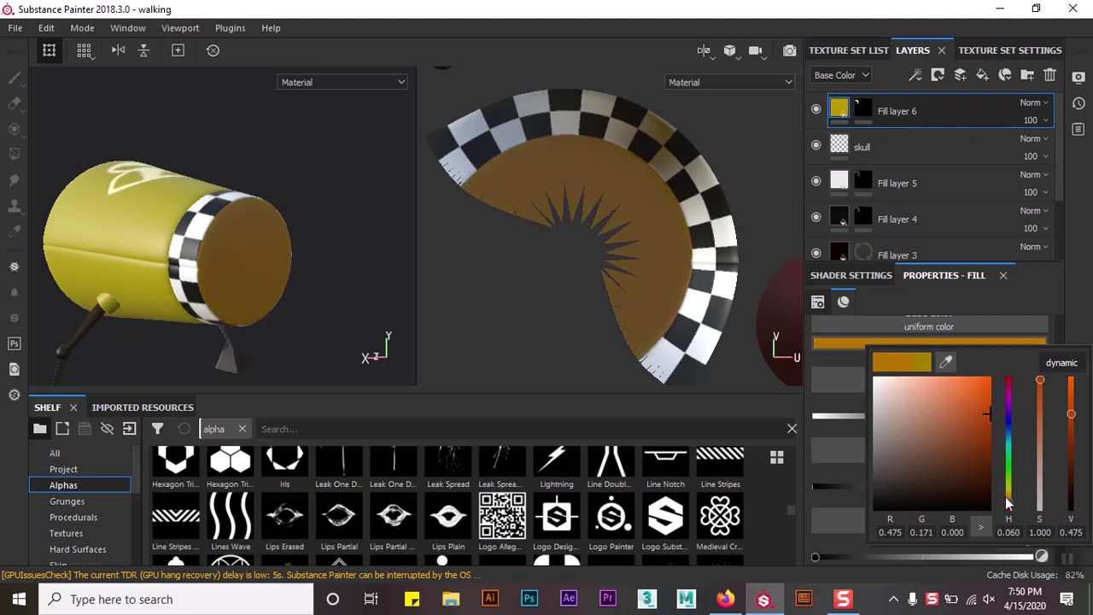
pyautogui.moveTo(958, 450); pyautogui.dragTo(987, 408)
pyautogui.moveTo(1008, 507); pyautogui.dragTo(1008, 509)
pyautogui.moveTo(959, 433); pyautogui.dragTo(990, 381)
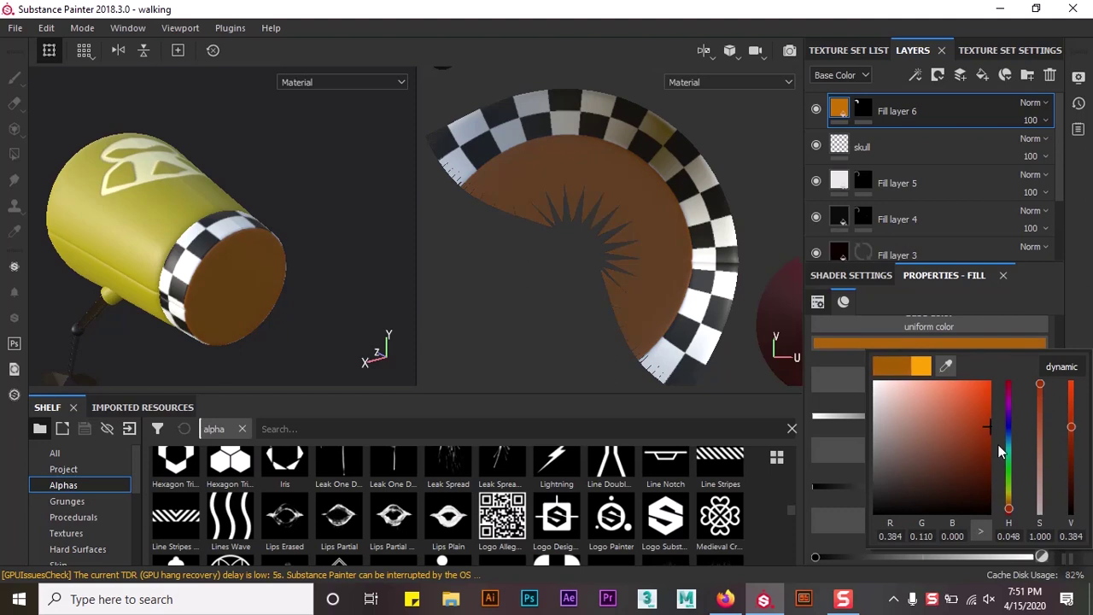
pyautogui.keyDown('alt'); pyautogui.moveTo(256, 273); pyautogui.dragTo(309, 271); pyautogui.keyUp('alt')
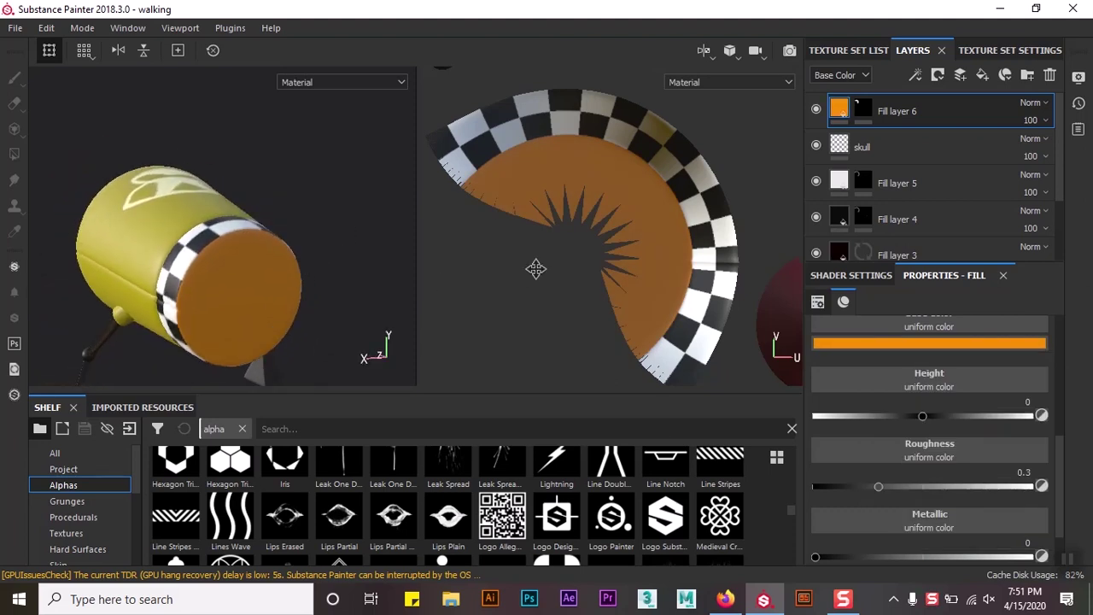
# - Add a new fill layer (Fill layer 7) with a dark red base colour
pyautogui.click(959, 76)
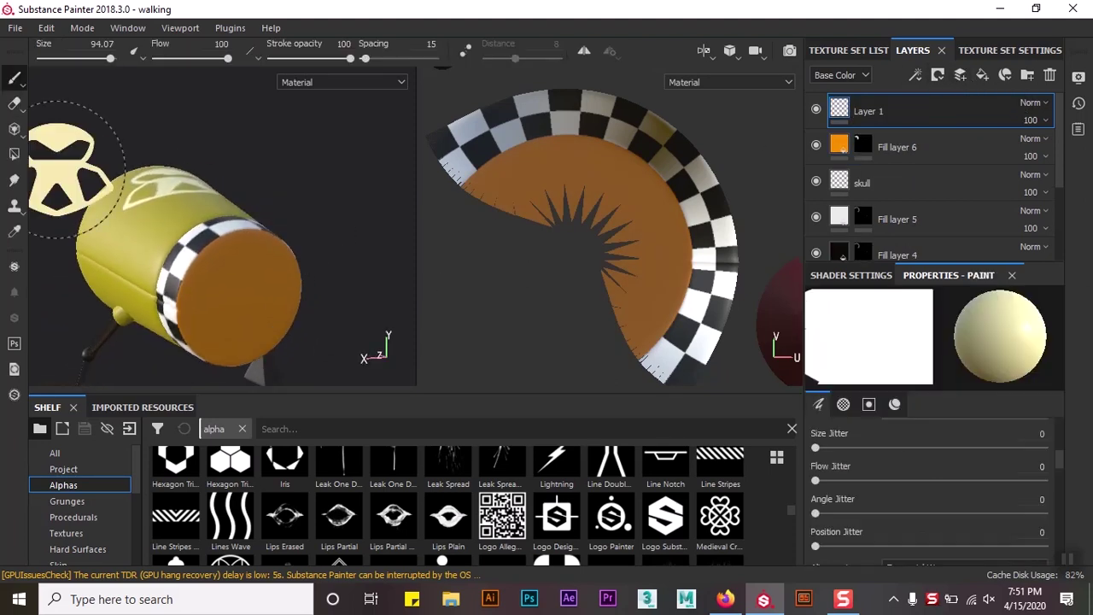
pyautogui.click(64, 453)
pyautogui.click(665, 474)
pyautogui.click(1049, 76)
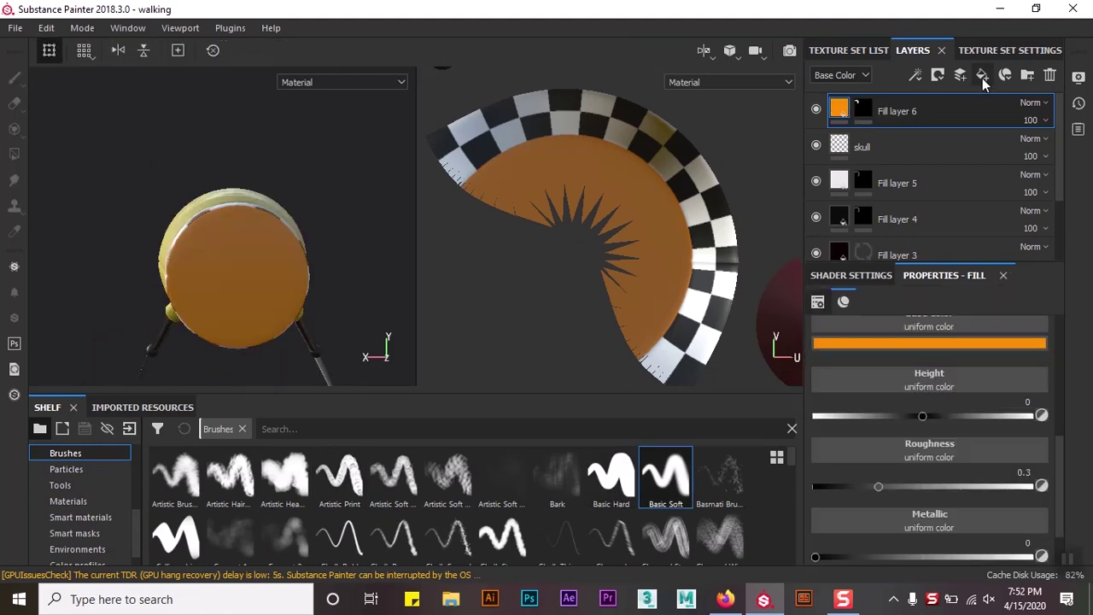
pyautogui.click(982, 76)
pyautogui.click(915, 345)
pyautogui.moveTo(982, 504); pyautogui.dragTo(998, 478)
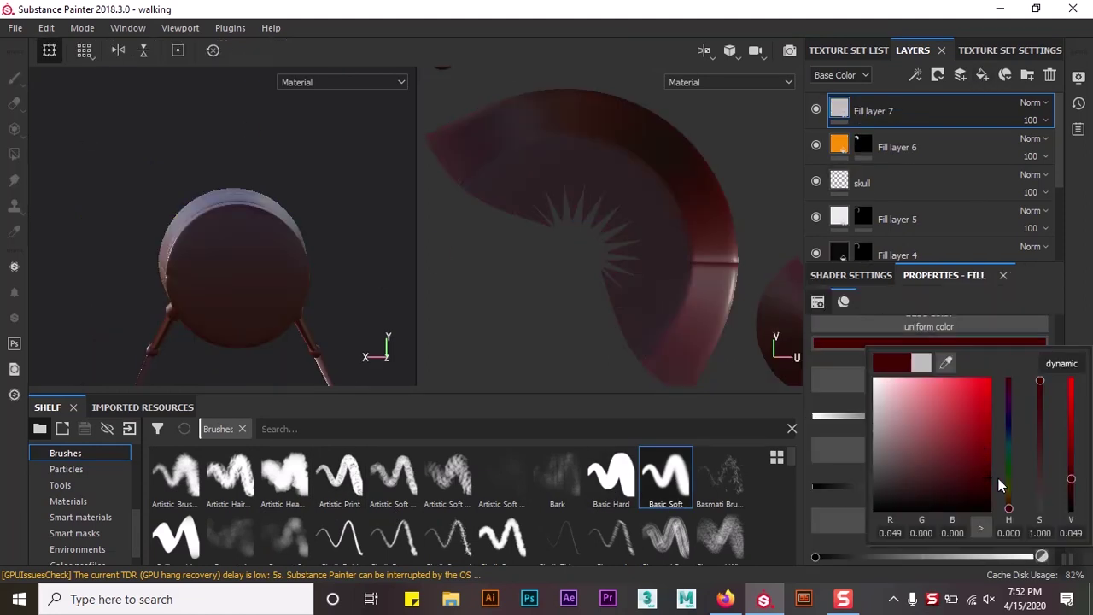
# - Give Fill layer 7 a black mask and paint one Basic Soft dab on the cap centre
pyautogui.rightClick(877, 114)
pyautogui.click(913, 25)
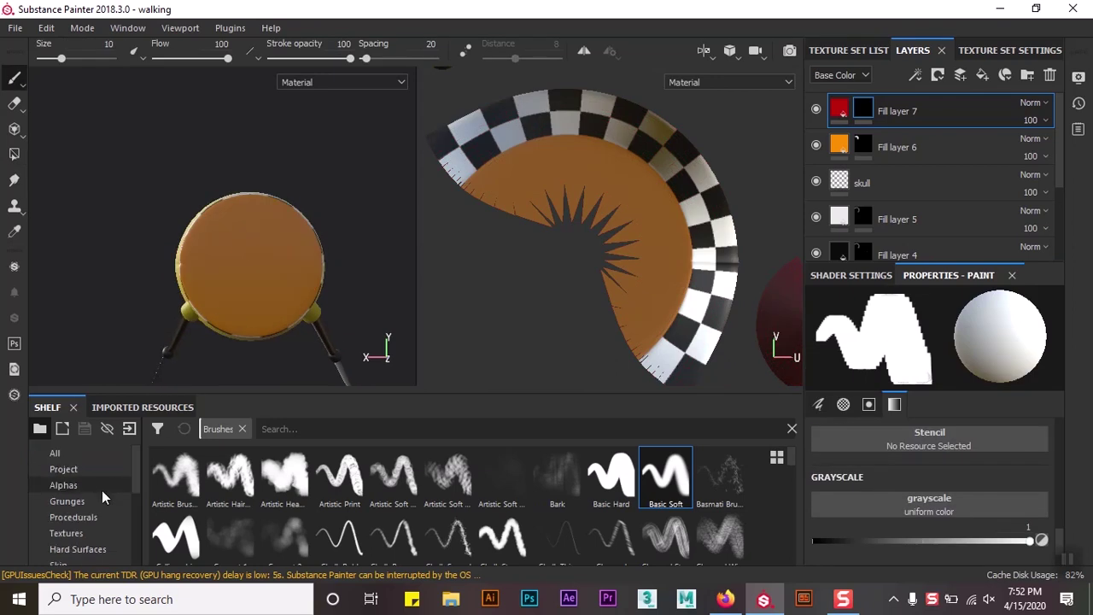
pyautogui.click(669, 484)
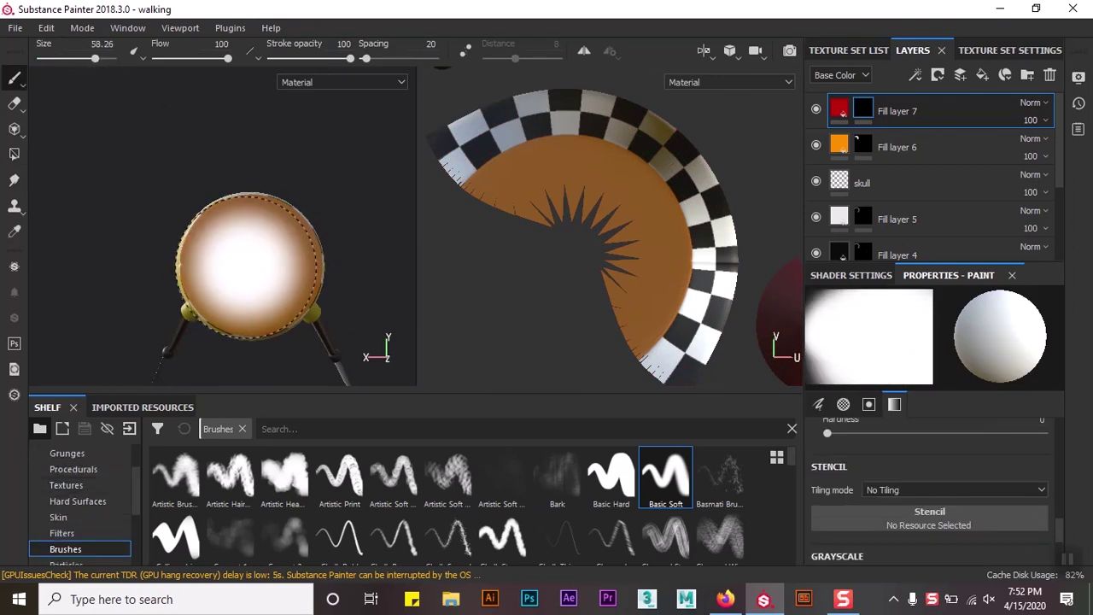
pyautogui.click(249, 265)
pyautogui.keyDown('alt'); pyautogui.moveTo(358, 239); pyautogui.dragTo(322, 217); pyautogui.keyUp('alt')
pyautogui.keyDown('alt'); pyautogui.moveTo(273, 281); pyautogui.dragTo(244, 146); pyautogui.keyUp('alt')
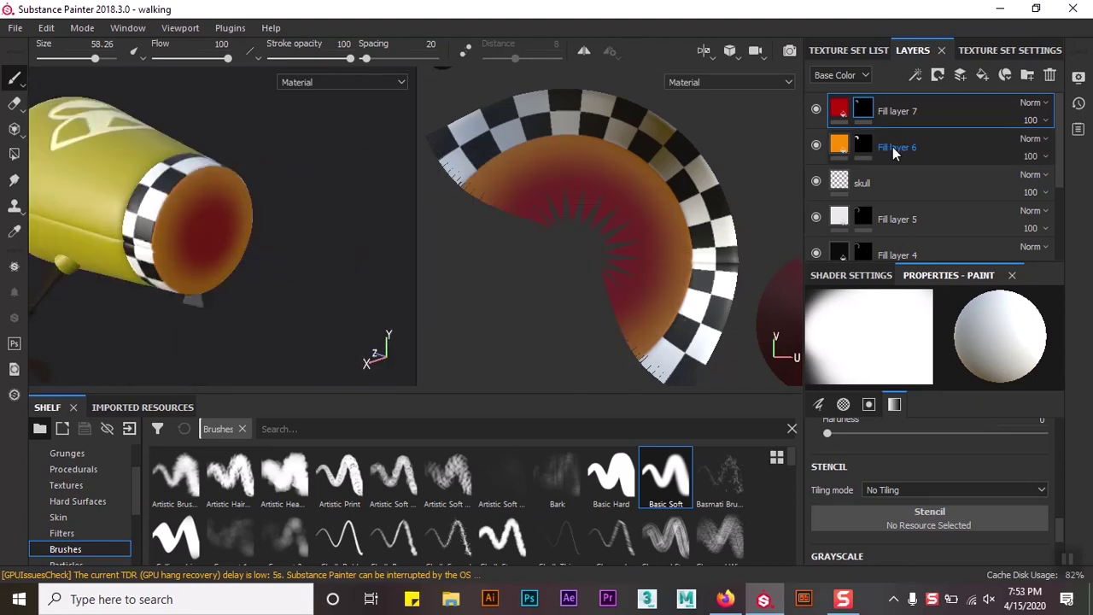
# - Change Fill layer 6's base colour to a deep dark red
pyautogui.click(892, 147)
pyautogui.click(922, 343)
pyautogui.click(983, 431)
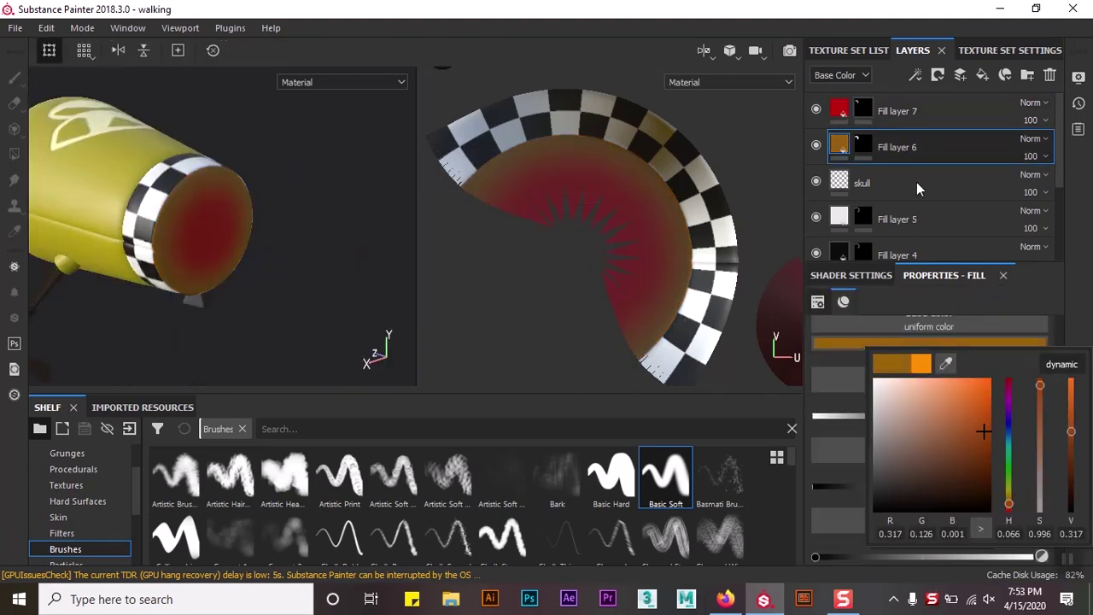
pyautogui.click(1009, 383)
pyautogui.click(987, 479)
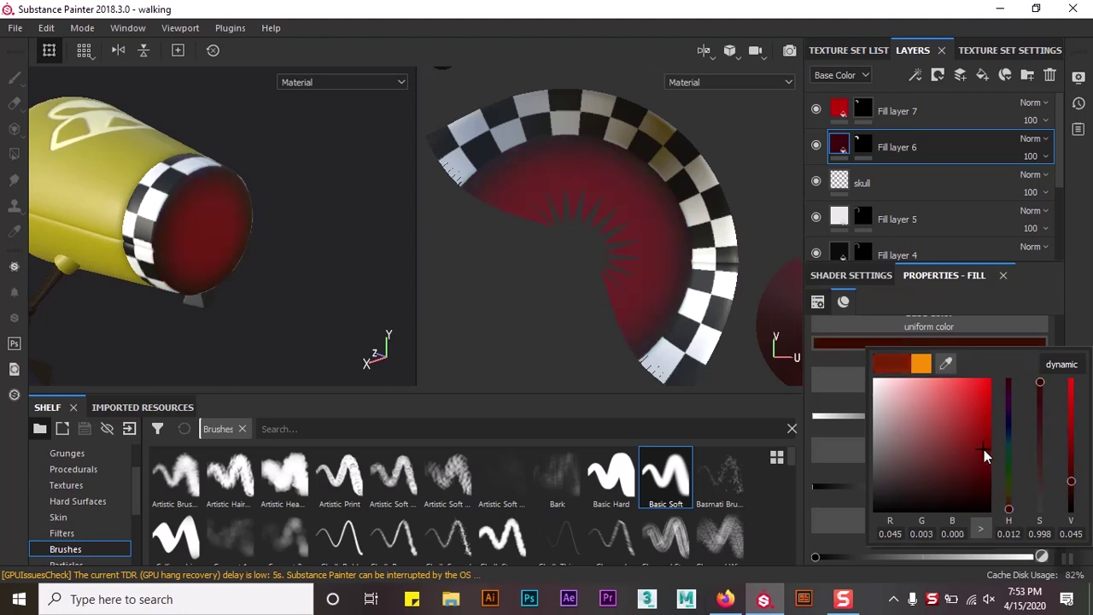
pyautogui.click(959, 436)
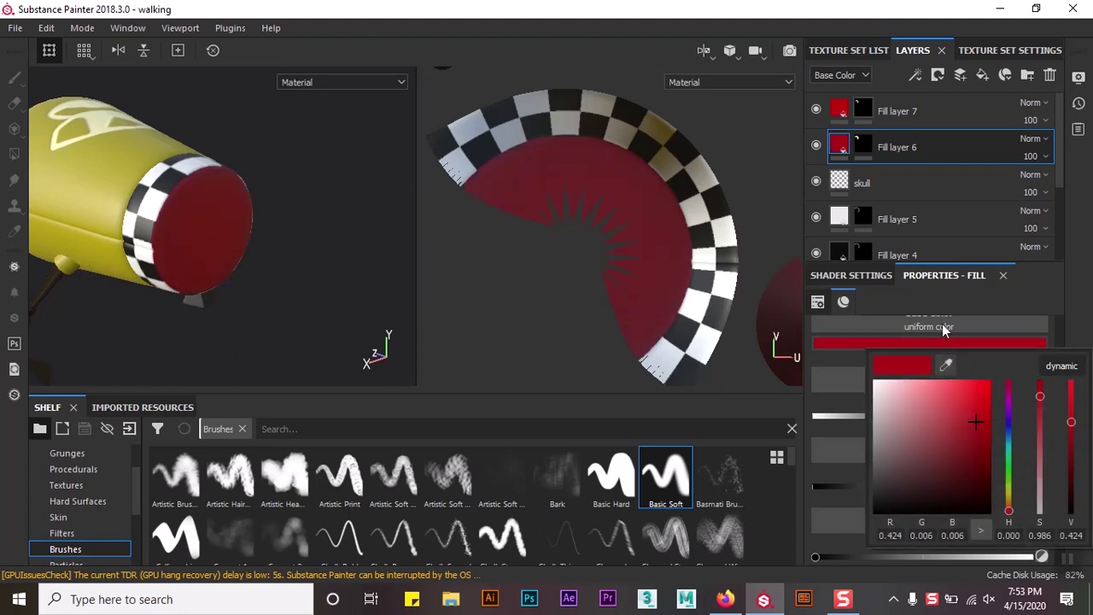
# - Change Fill layer 7's base colour to a bright red-orange for the centre dab
pyautogui.click(818, 110)
pyautogui.click(929, 343)
pyautogui.click(1008, 495)
pyautogui.click(981, 470)
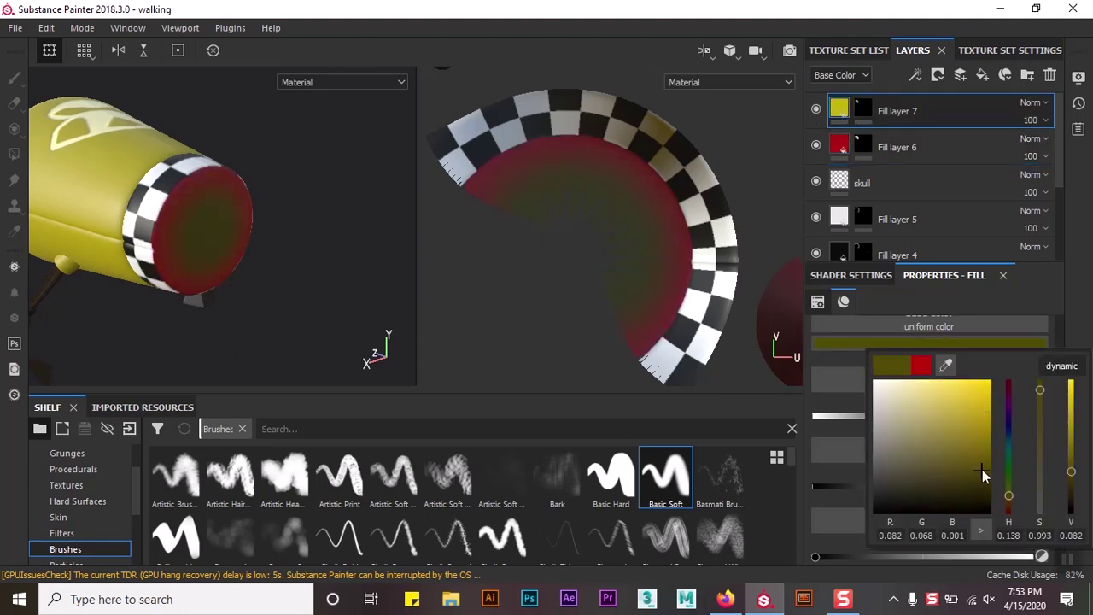
pyautogui.moveTo(985, 434); pyautogui.dragTo(988, 384)
pyautogui.click(1009, 511)
# - Set Fill layer 7's blending mode to Passthrough
pyautogui.moveTo(306, 229)
pyautogui.keyDown('alt'); pyautogui.mouseDown()
pyautogui.moveTo(350, 235)
pyautogui.moveTo(367, 213)
pyautogui.mouseUp(); pyautogui.keyUp('alt')
pyautogui.click(1031, 103)
pyautogui.click(1009, 19)
# - Orbit around the textured walker's end cap to inspect the final result
pyautogui.moveTo(287, 210)
pyautogui.keyDown('alt'); pyautogui.mouseDown()
pyautogui.moveTo(243, 197)
pyautogui.moveTo(223, 217)
pyautogui.moveTo(384, 248)
pyautogui.mouseUp(); pyautogui.keyUp('alt')
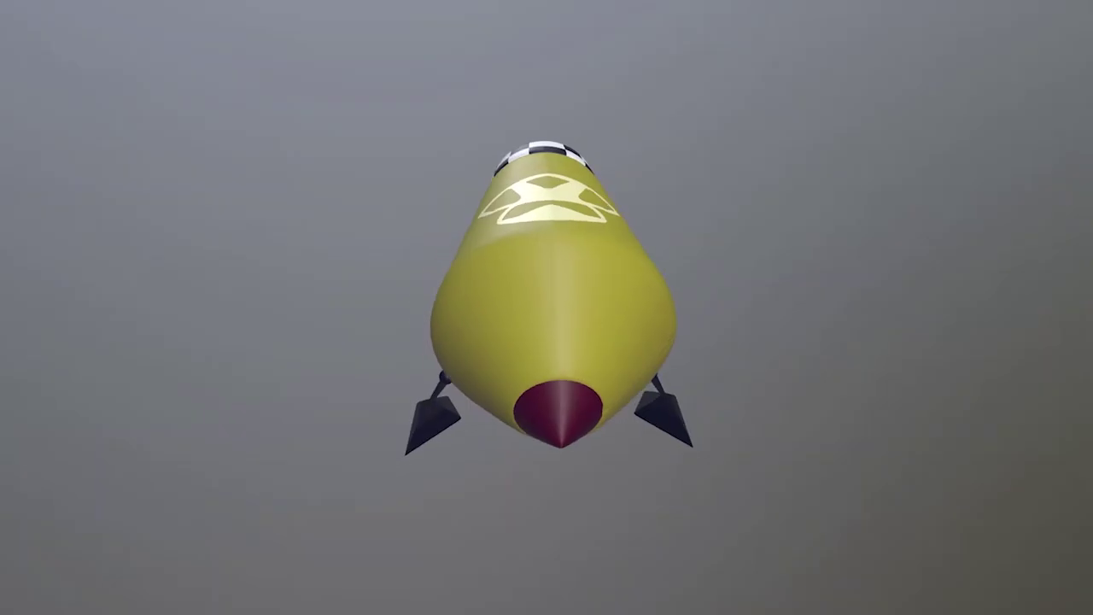